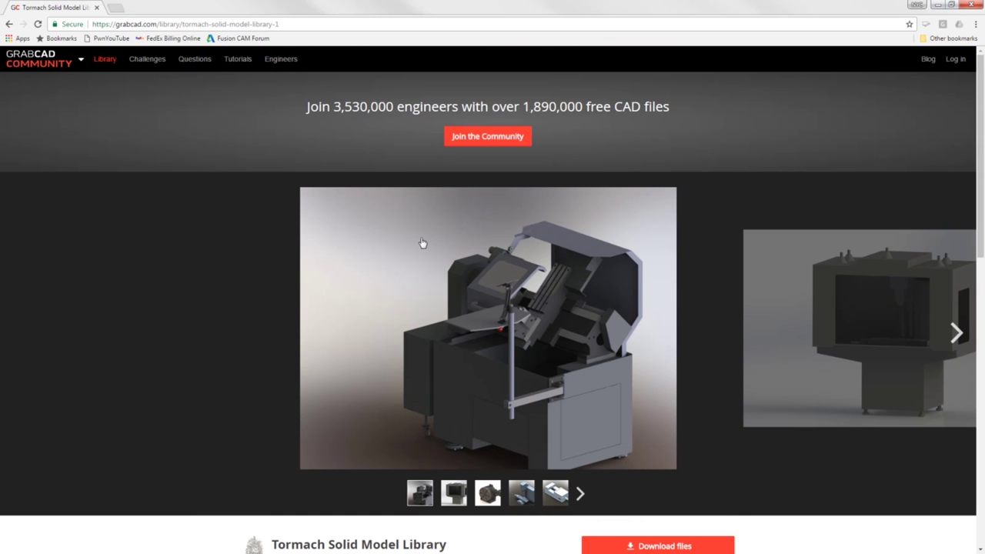
# Leave the browser library and open the 30194 rotary table design from the Data panel
pyautogui.scroll(-8, 422, 243)
pyautogui.scroll(2, 400, 186)
pyautogui.click(244, 23)
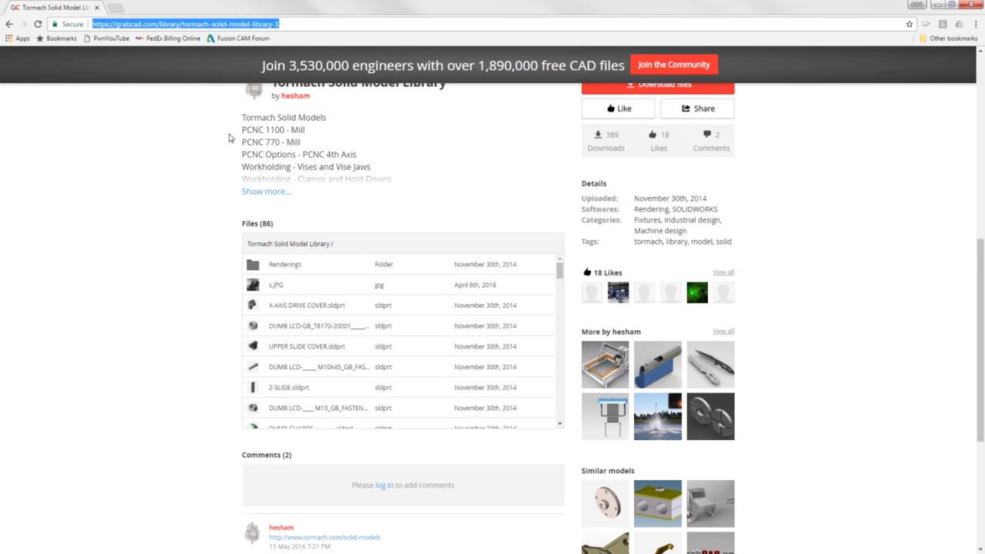
pyautogui.moveTo(560, 269); pyautogui.dragTo(560, 282)
pyautogui.click(938, 5)
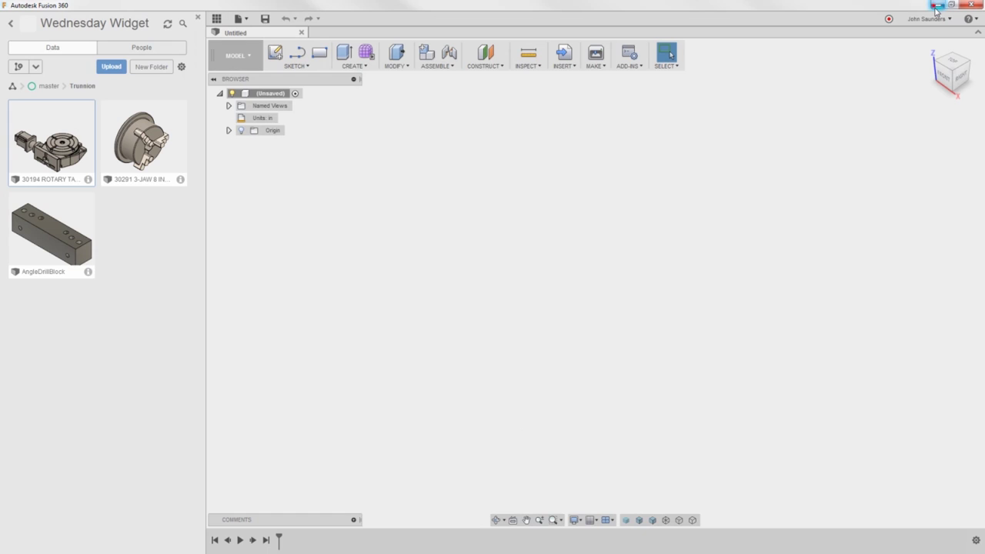
pyautogui.click(88, 180)
pyautogui.hotkey('alt', 'f')
pyautogui.press('x')
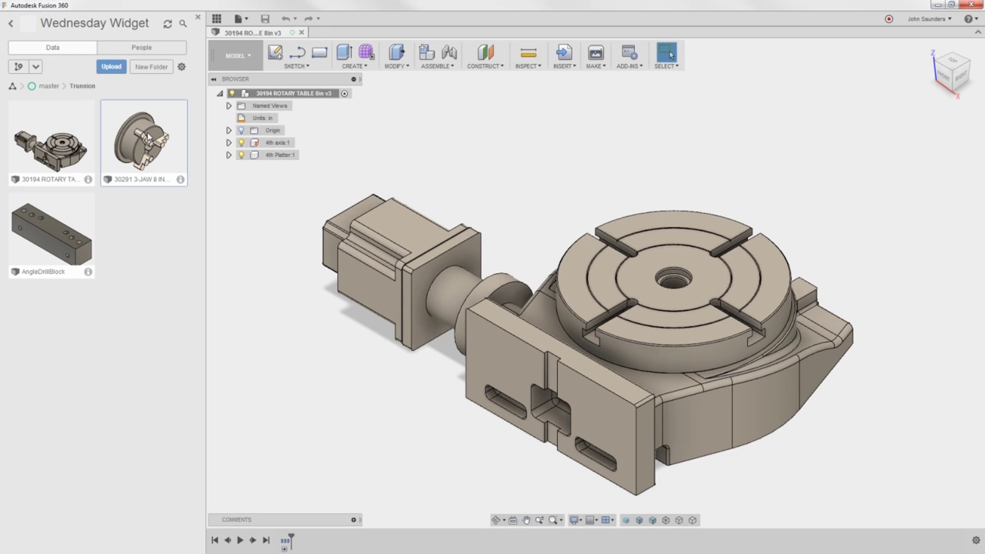
# Test-move the table body, revert it, and toggle 4th axis and 4th Platter visibility
pyautogui.keyDown('shift'); pyautogui.moveTo(529, 193); pyautogui.dragTo(421, 209, button='middle'); pyautogui.keyUp('shift')
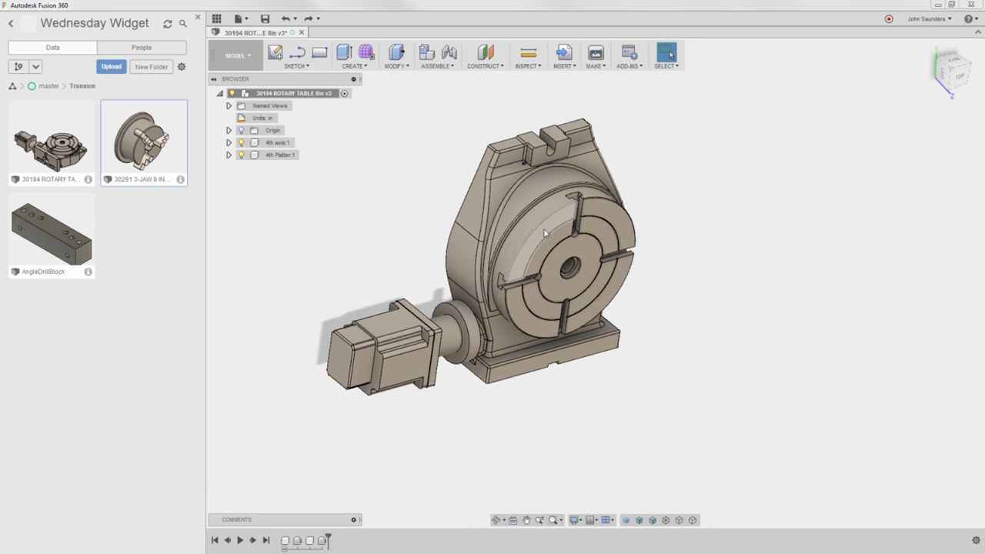
pyautogui.moveTo(508, 198); pyautogui.dragTo(462, 207)
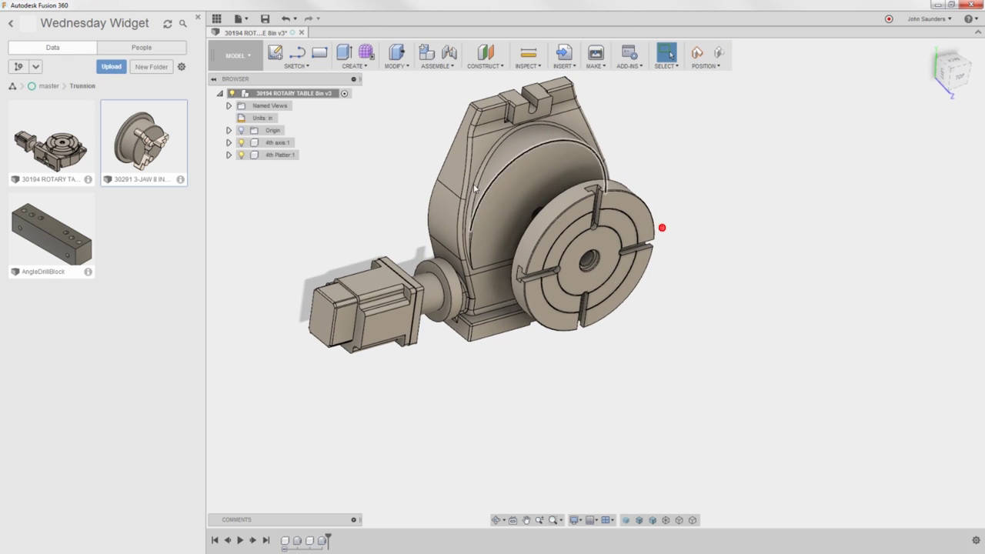
pyautogui.click(720, 54)
pyautogui.click(295, 144)
pyautogui.click(242, 142)
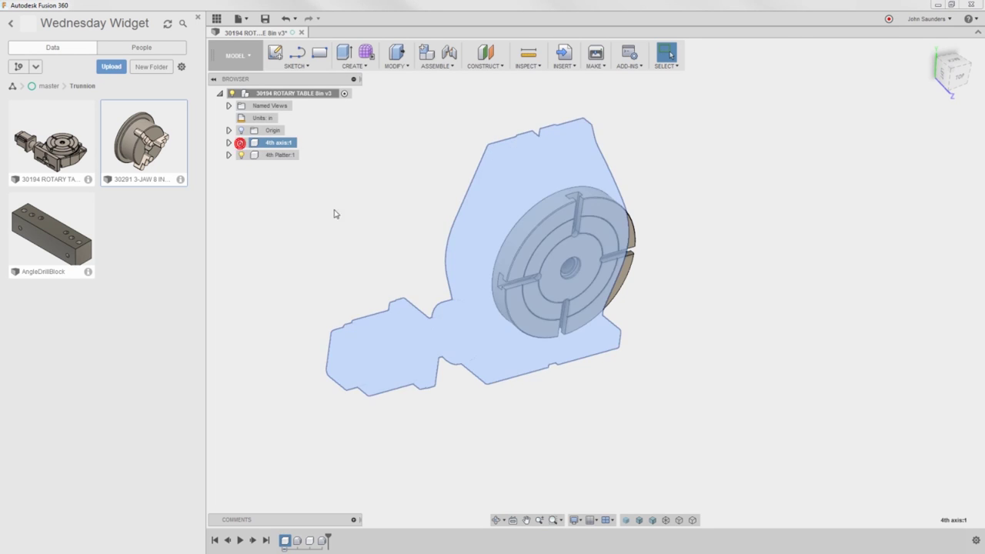
pyautogui.click(241, 142)
pyautogui.click(242, 155)
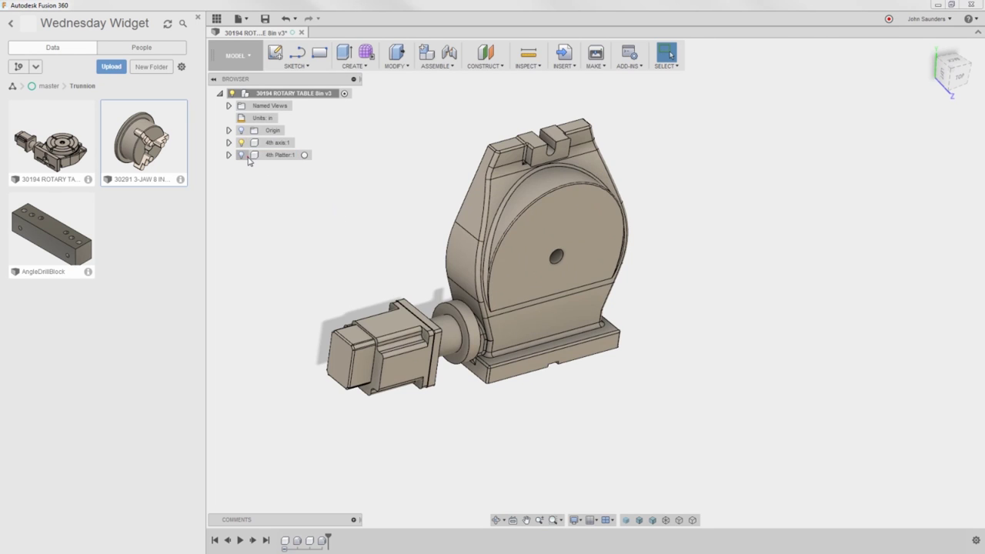
pyautogui.click(242, 155)
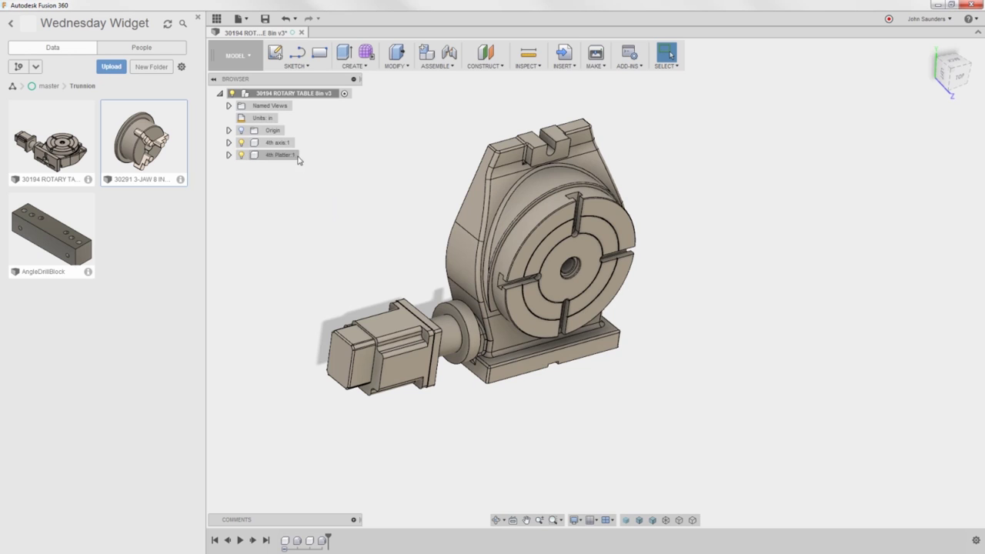
# Activate the 4th axis:1 component, then test-pull the platter and restore it
pyautogui.rightClick(276, 146)
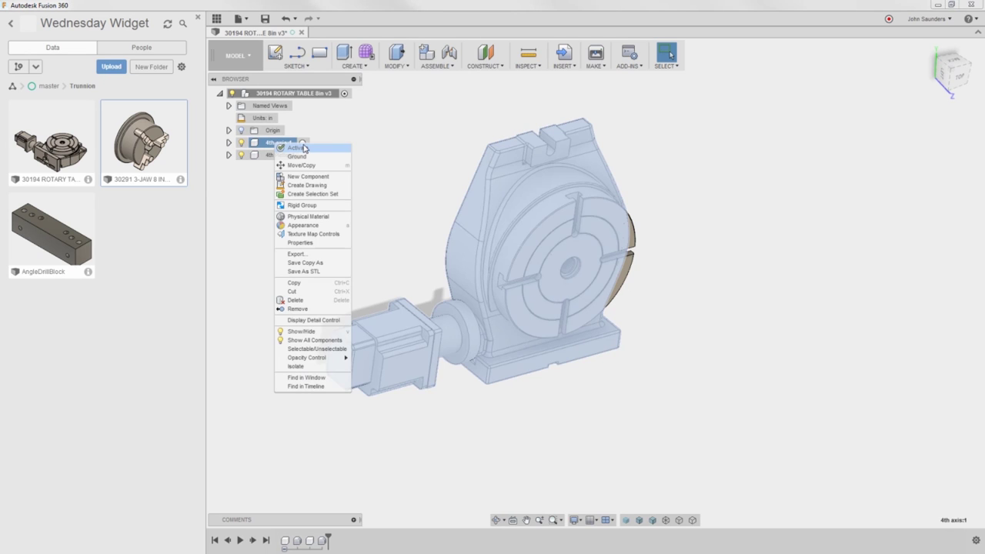
pyautogui.click(304, 148)
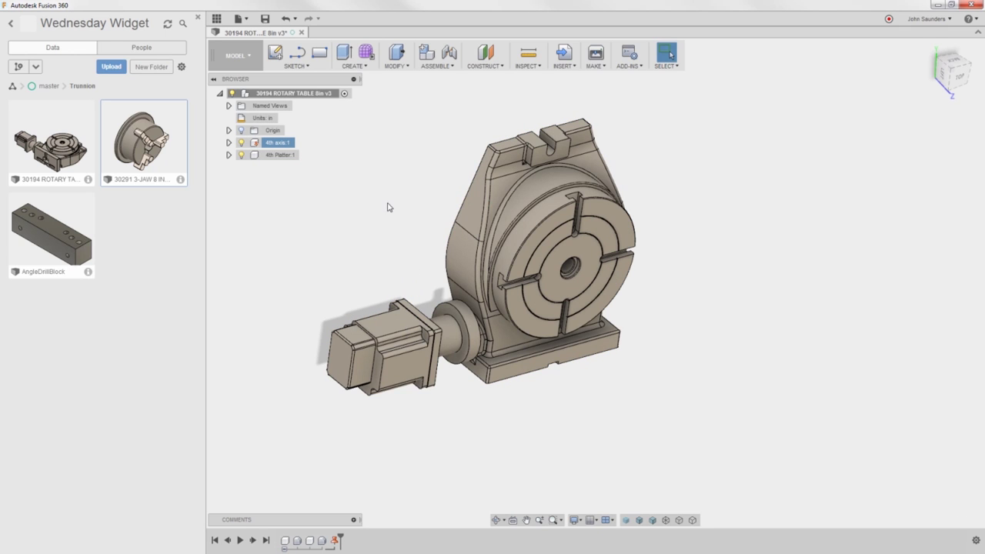
pyautogui.moveTo(573, 230); pyautogui.dragTo(679, 157)
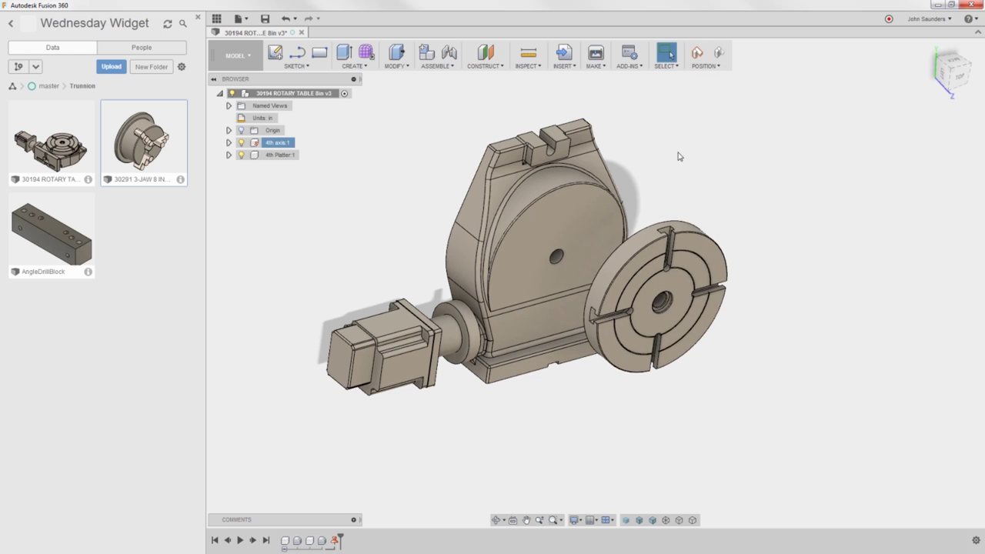
pyautogui.click(717, 54)
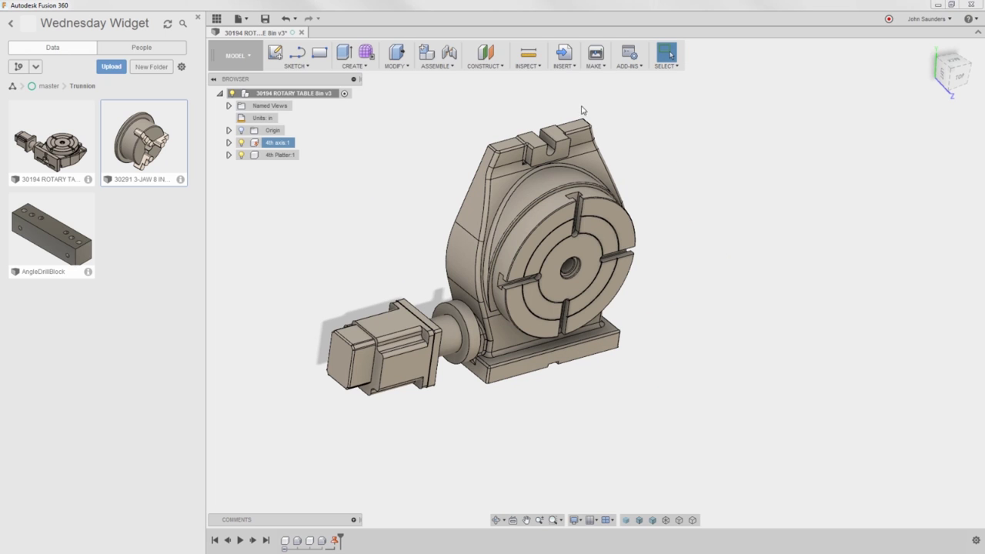
# Create a Revolute as-built joint between the 4th Platter and housing at the centre hole
pyautogui.click(437, 66)
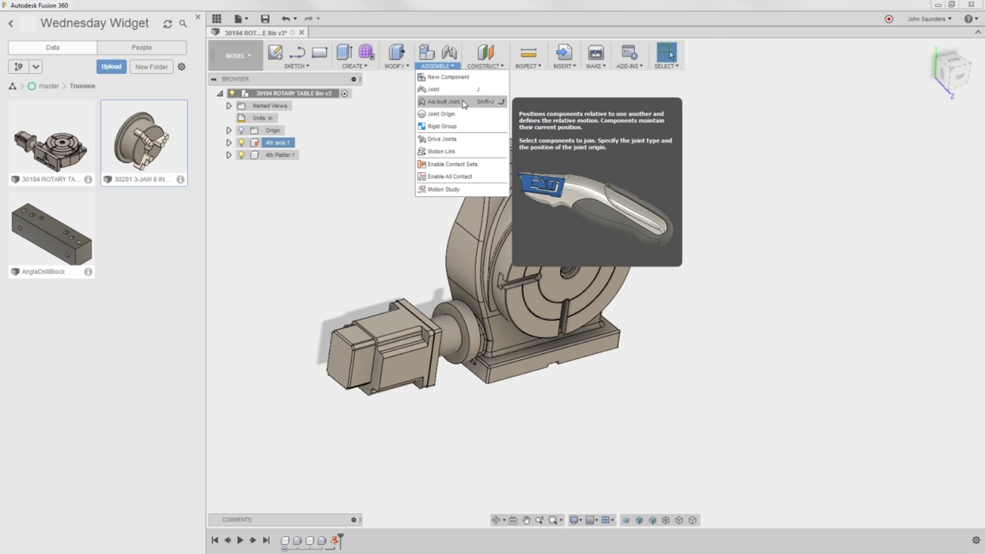
pyautogui.click(446, 101)
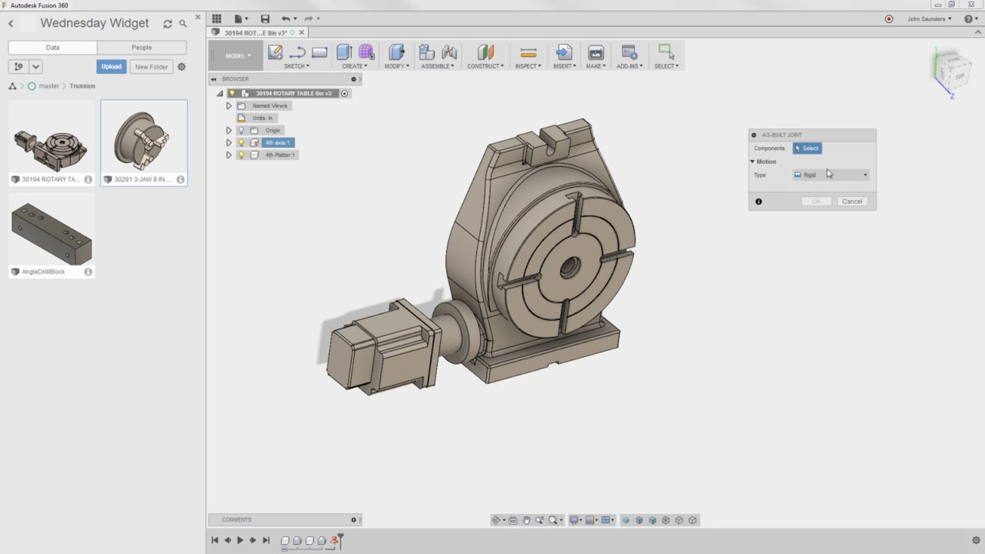
pyautogui.click(829, 178)
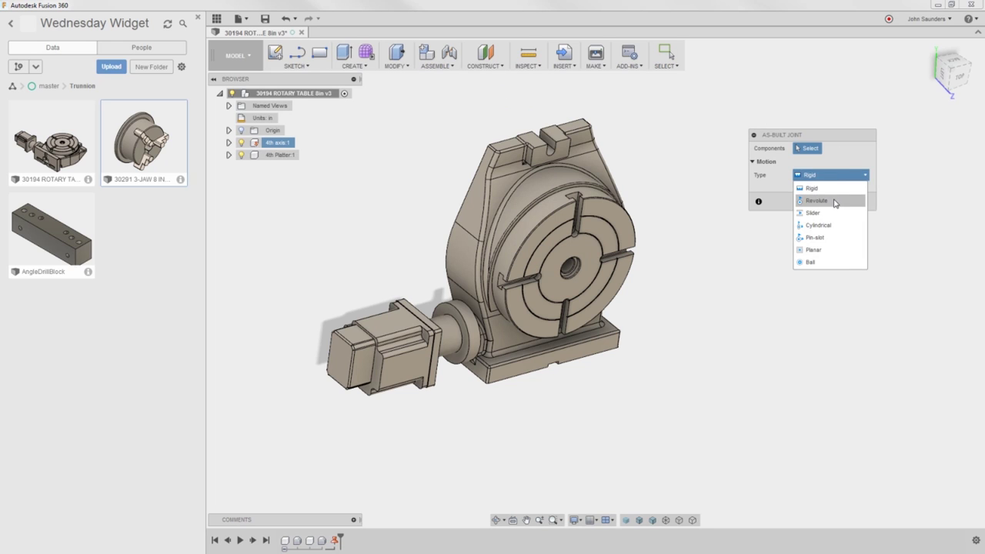
pyautogui.click(834, 201)
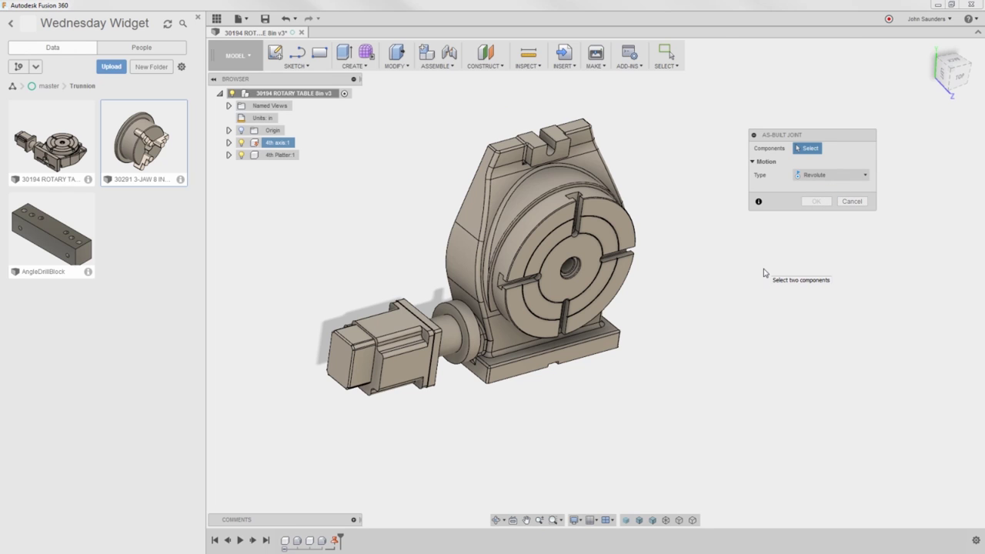
pyautogui.click(593, 247)
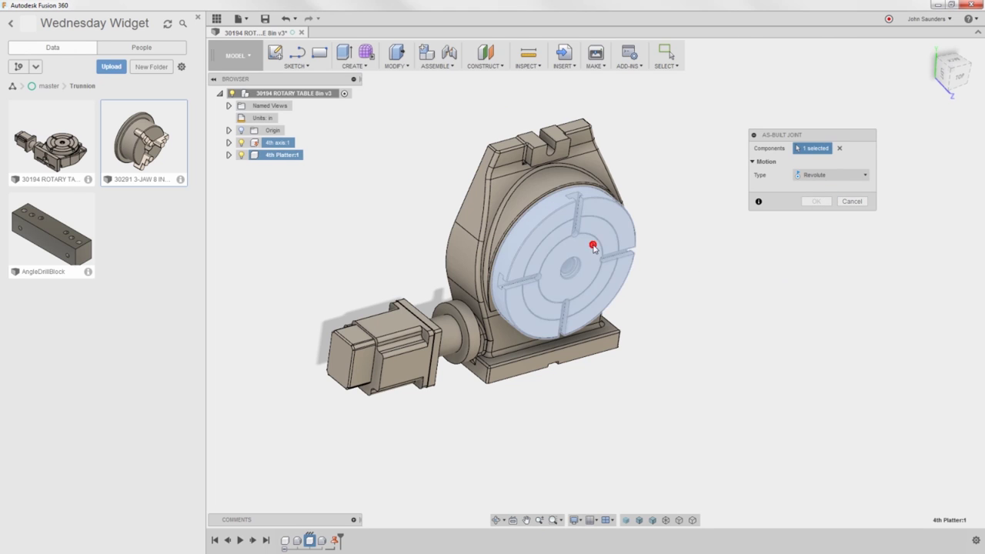
pyautogui.click(566, 171)
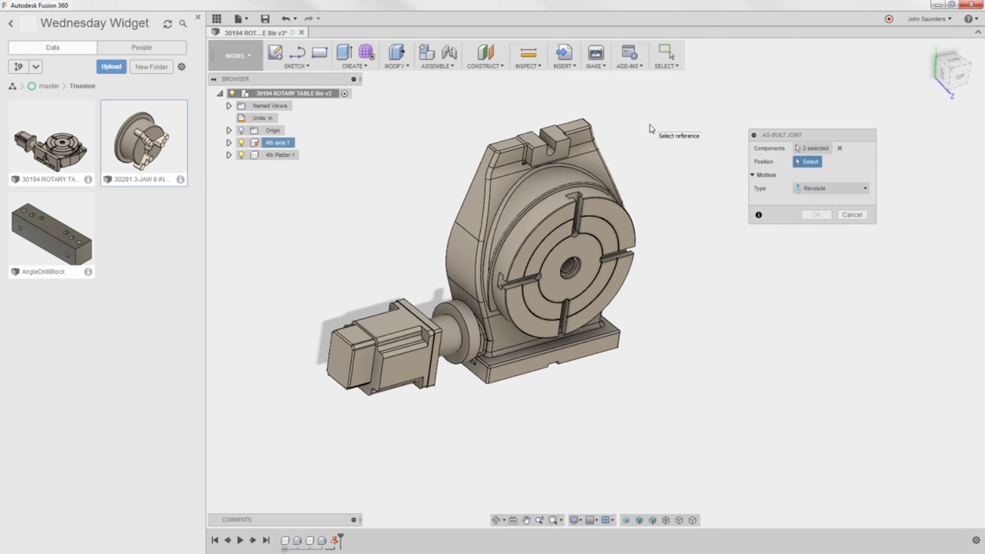
pyautogui.scroll(3, 686, 218)
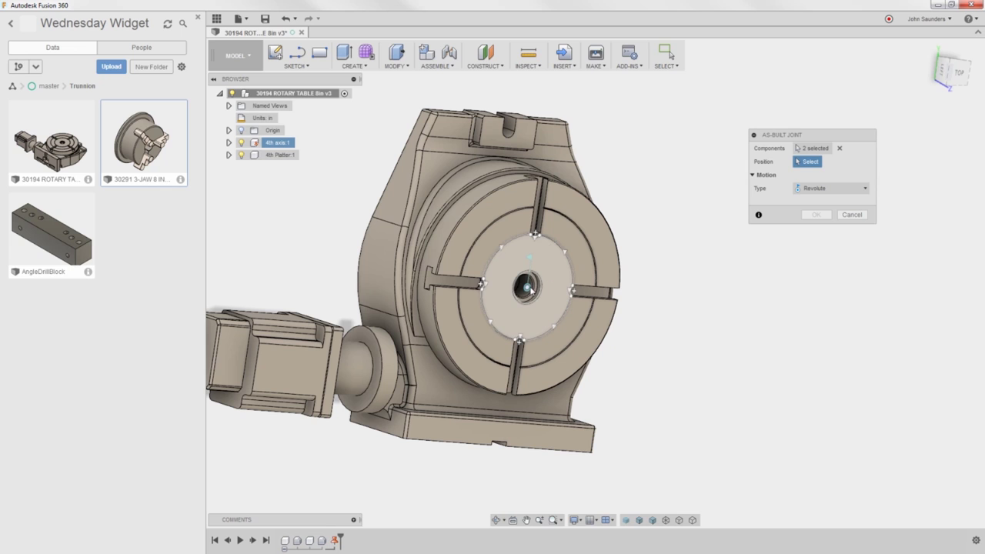
pyautogui.click(528, 289)
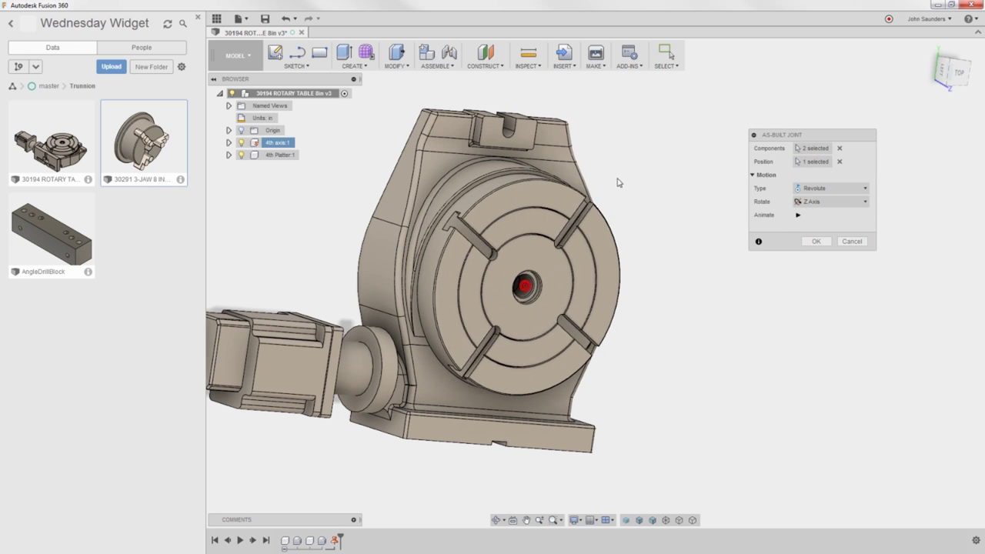
pyautogui.press('Return')
# Spin the platter about the new joint, leaving its slots at quarter positions
pyautogui.keyDown('shift'); pyautogui.moveTo(715, 220); pyautogui.dragTo(638, 247, button='middle'); pyautogui.keyUp('shift')
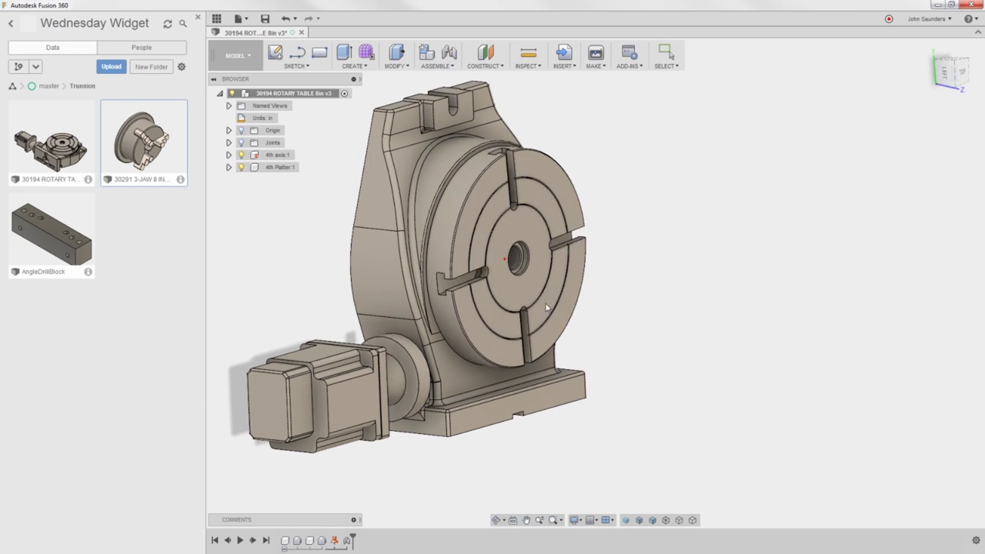
pyautogui.moveTo(553, 308); pyautogui.dragTo(492, 265)
pyautogui.click(666, 53)
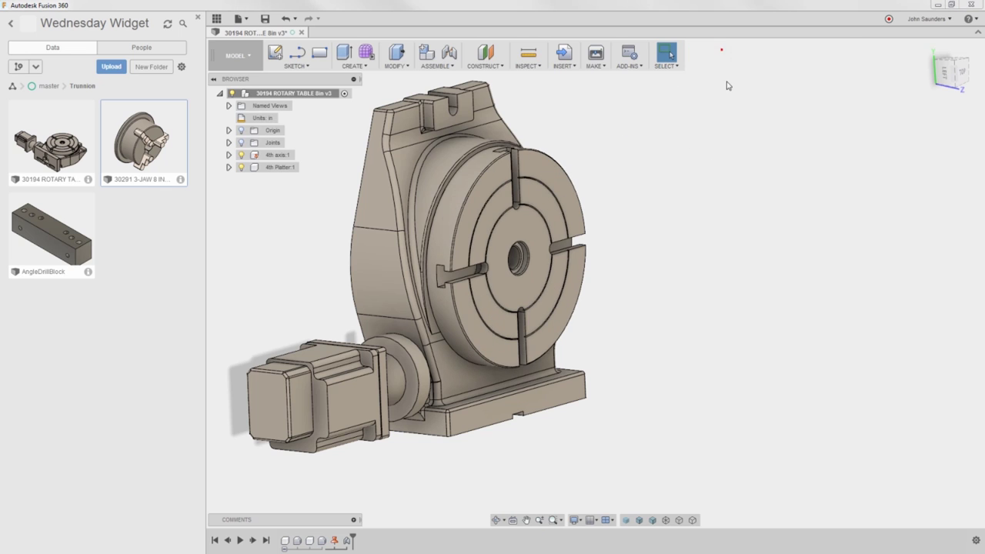
# Insert the 30291 3-JAW chuck from the Data panel into the rotary table design
pyautogui.click(136, 152)
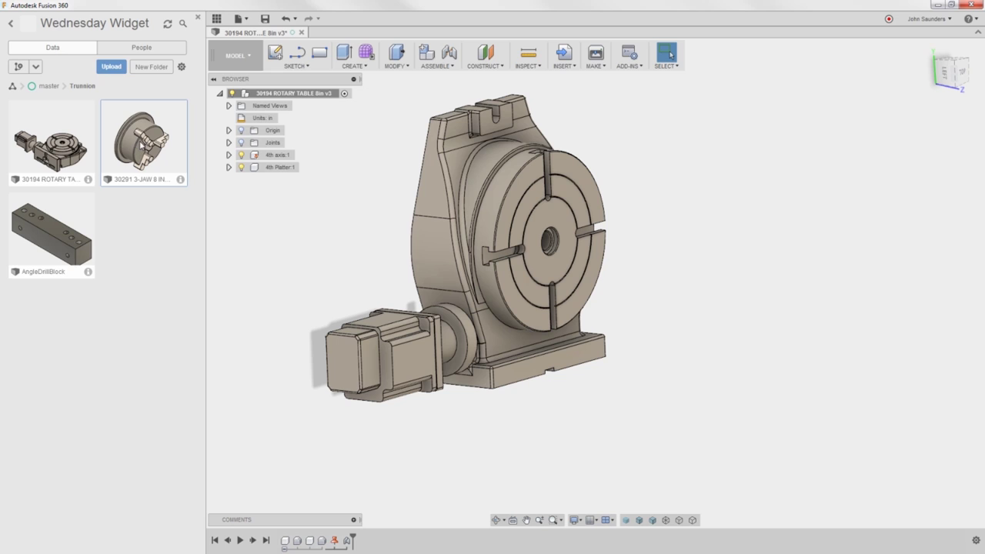
pyautogui.rightClick(141, 145)
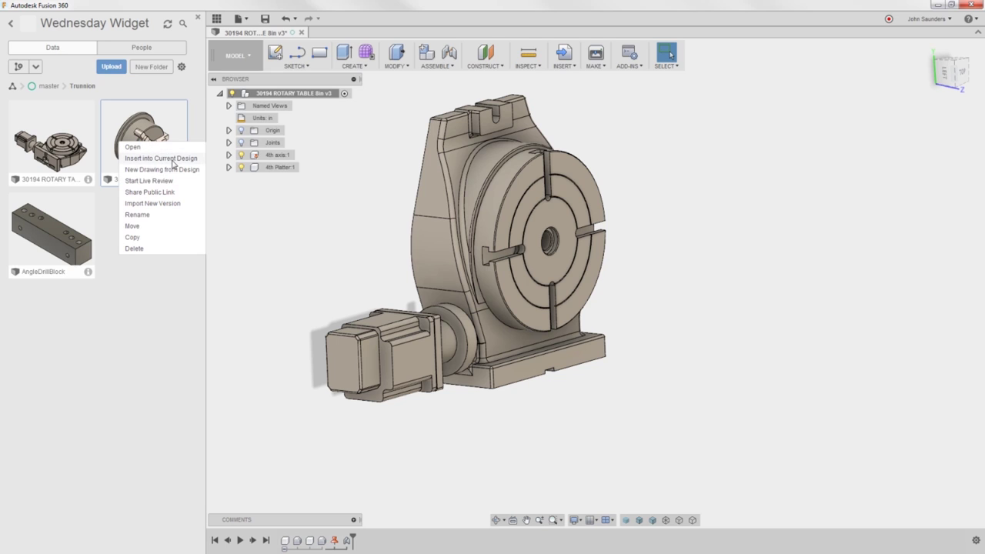
pyautogui.click(171, 159)
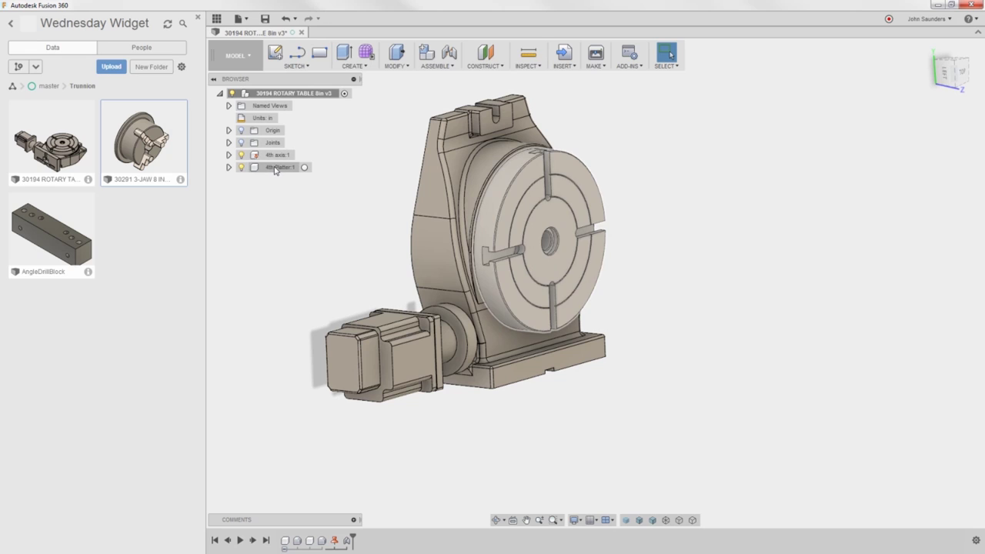
pyautogui.click(274, 168)
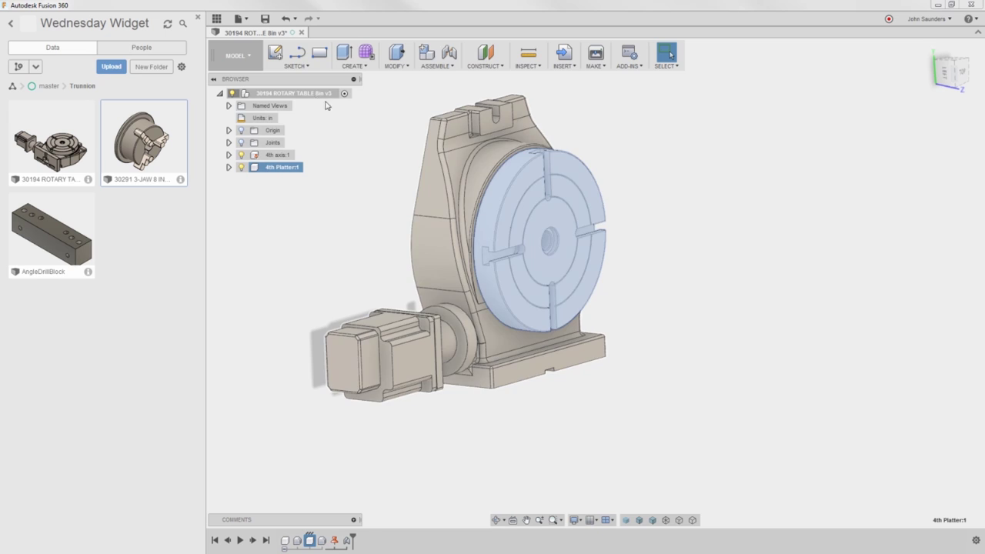
pyautogui.click(356, 158)
pyautogui.rightClick(145, 143)
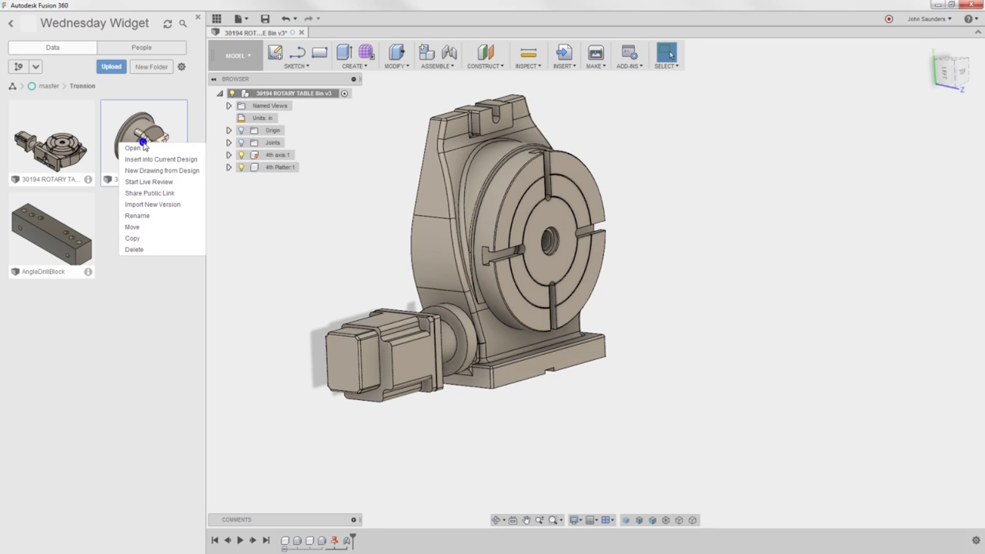
pyautogui.click(171, 159)
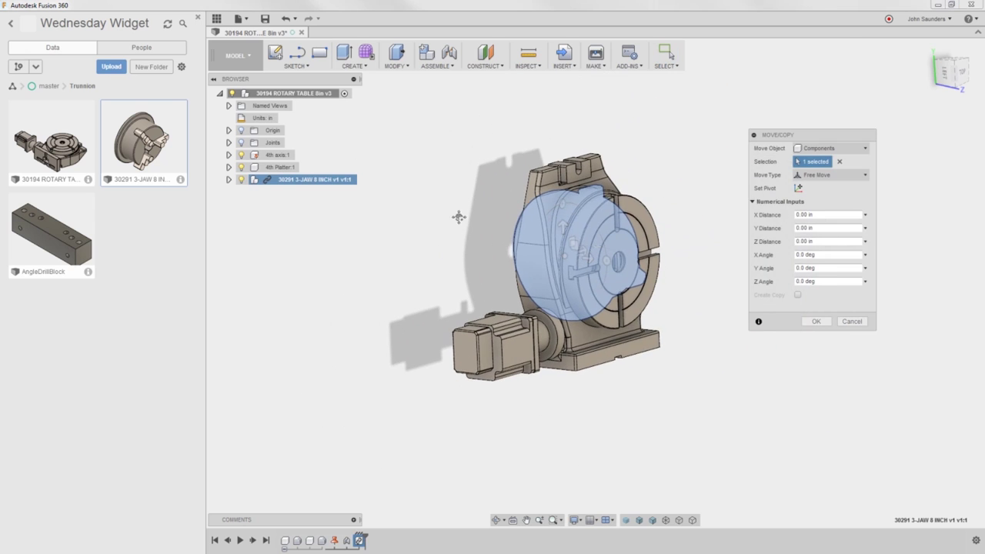
# Lift the 30291 chuck off the rotary table and set it beside the table
pyautogui.keyDown('shift'); pyautogui.moveTo(456, 225); pyautogui.dragTo(429, 222, button='middle'); pyautogui.keyUp('shift')
pyautogui.moveTo(462, 250)
pyautogui.keyDown('shift'); pyautogui.mouseDown(button='middle')
pyautogui.moveTo(453, 242)
pyautogui.moveTo(462, 262)
pyautogui.mouseUp(button='middle'); pyautogui.keyUp('shift')
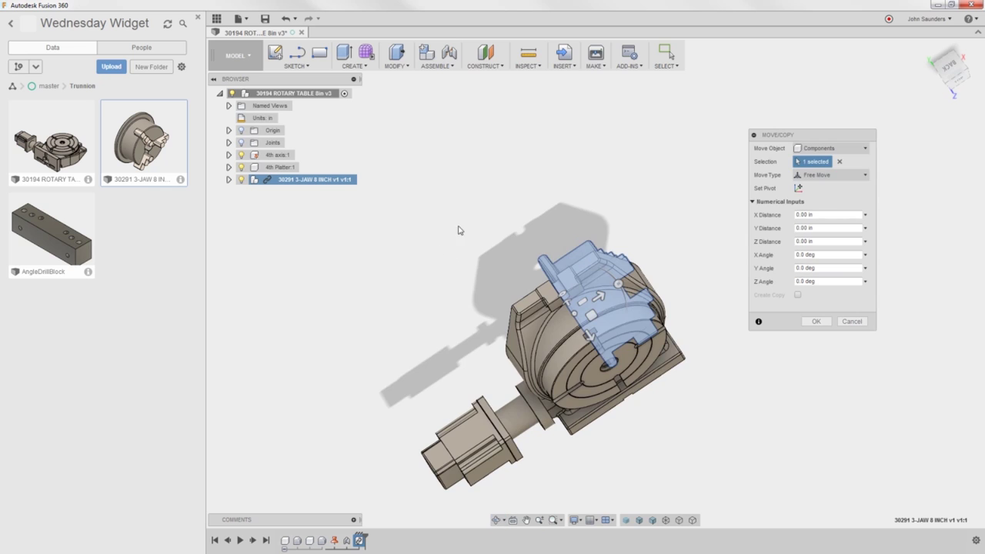
pyautogui.keyDown('shift'); pyautogui.moveTo(464, 228); pyautogui.dragTo(472, 201, button='middle'); pyautogui.keyUp('shift')
pyautogui.keyDown('shift'); pyautogui.moveTo(691, 266); pyautogui.dragTo(544, 263, button='middle'); pyautogui.keyUp('shift')
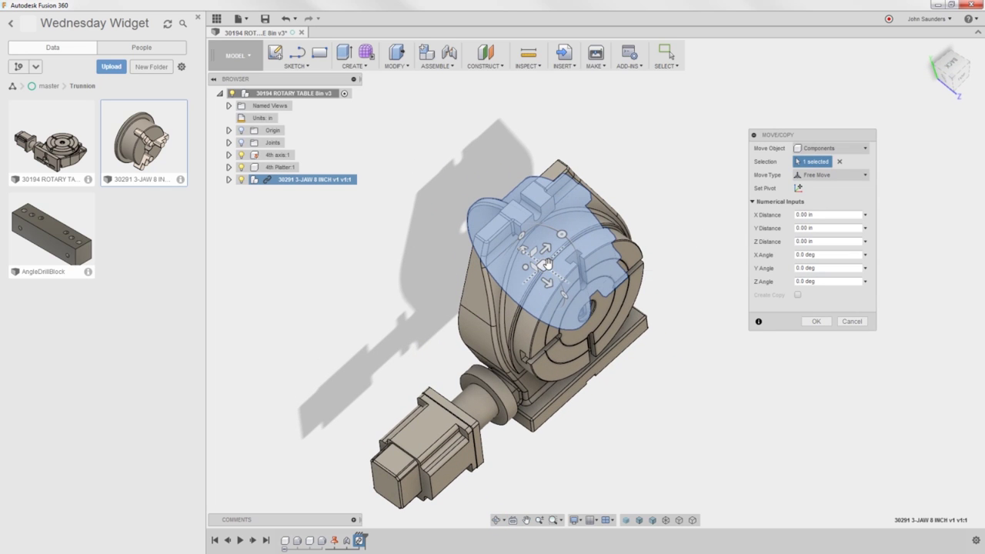
pyautogui.moveTo(537, 265); pyautogui.dragTo(671, 253)
pyautogui.keyDown('shift'); pyautogui.moveTo(670, 253); pyautogui.dragTo(523, 187, button='middle'); pyautogui.keyUp('shift')
pyautogui.moveTo(528, 179); pyautogui.dragTo(609, 285)
pyautogui.keyDown('shift'); pyautogui.moveTo(549, 354); pyautogui.dragTo(573, 368, button='middle'); pyautogui.keyUp('shift')
# Rotate the chuck -90° about Y to face the platter and confirm the move
pyautogui.keyDown('shift'); pyautogui.moveTo(604, 320); pyautogui.dragTo(585, 292, button='middle'); pyautogui.keyUp('shift')
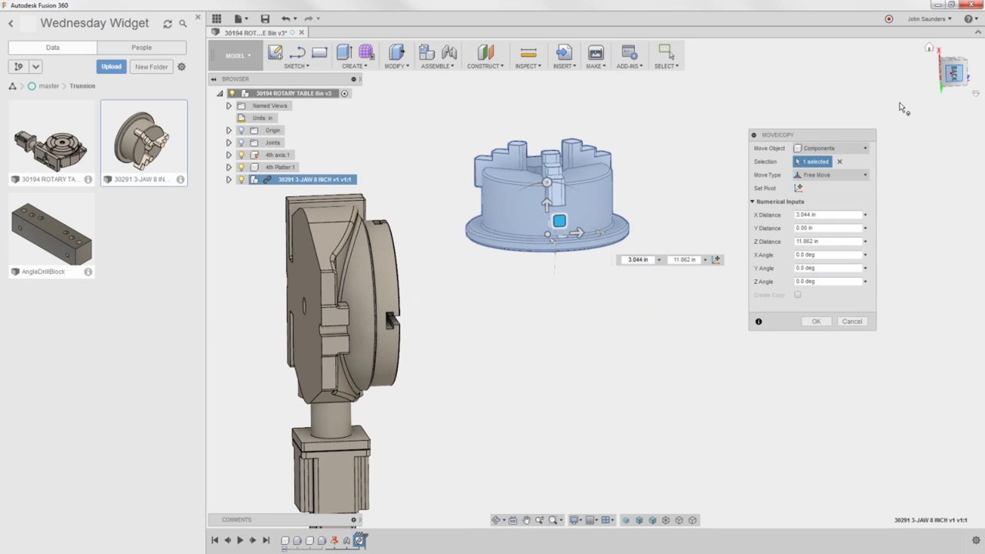
pyautogui.click(951, 74)
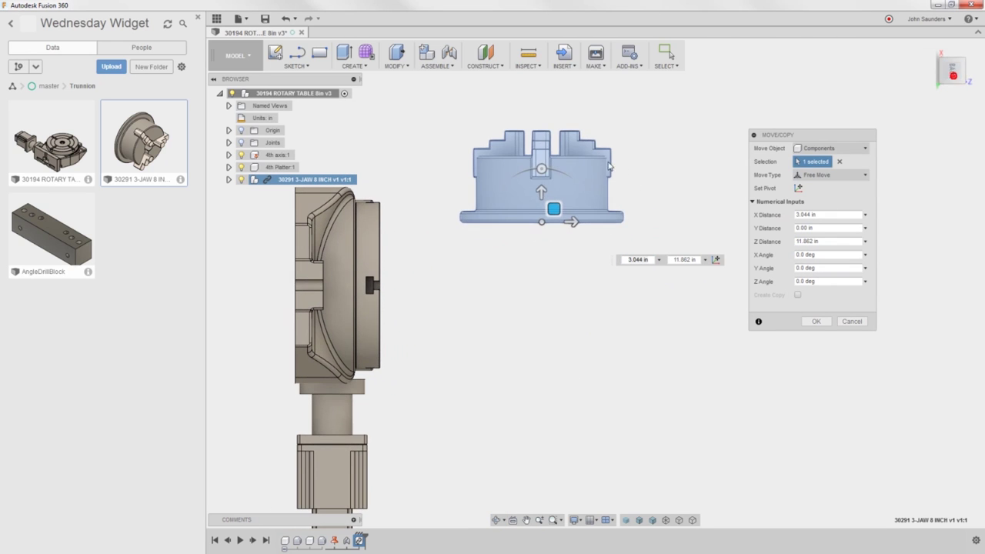
pyautogui.moveTo(543, 169); pyautogui.dragTo(574, 226)
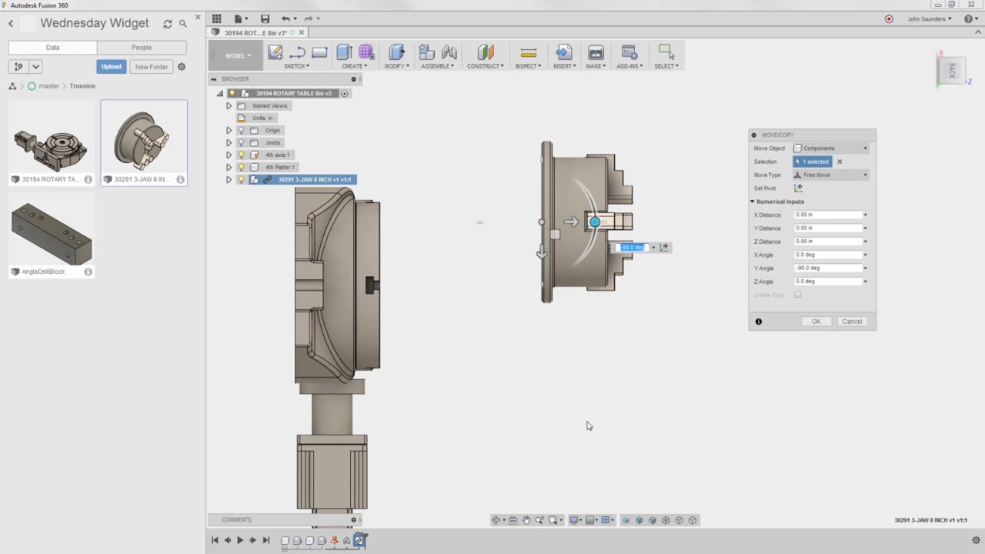
pyautogui.keyDown('shift'); pyautogui.moveTo(582, 425); pyautogui.dragTo(627, 385, button='middle'); pyautogui.keyUp('shift')
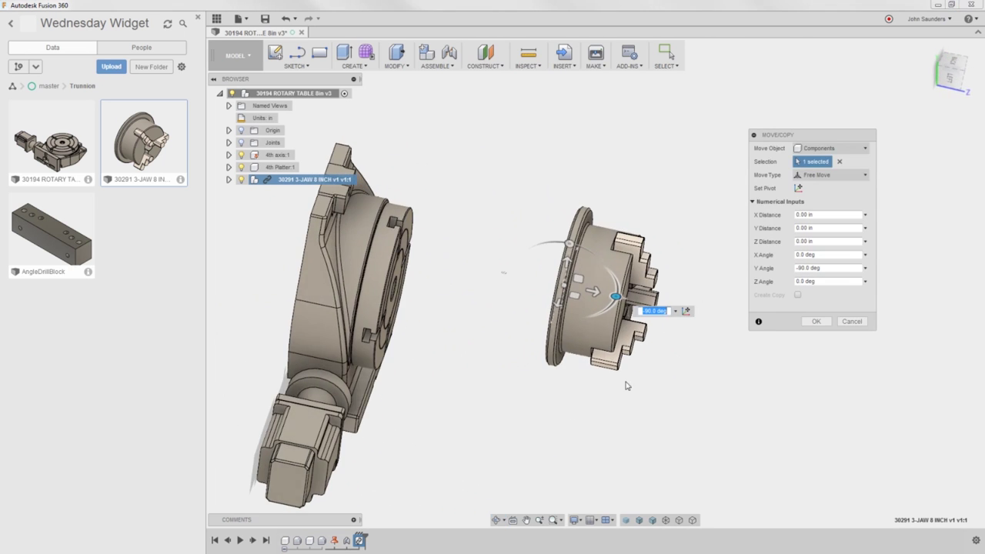
pyautogui.click(816, 322)
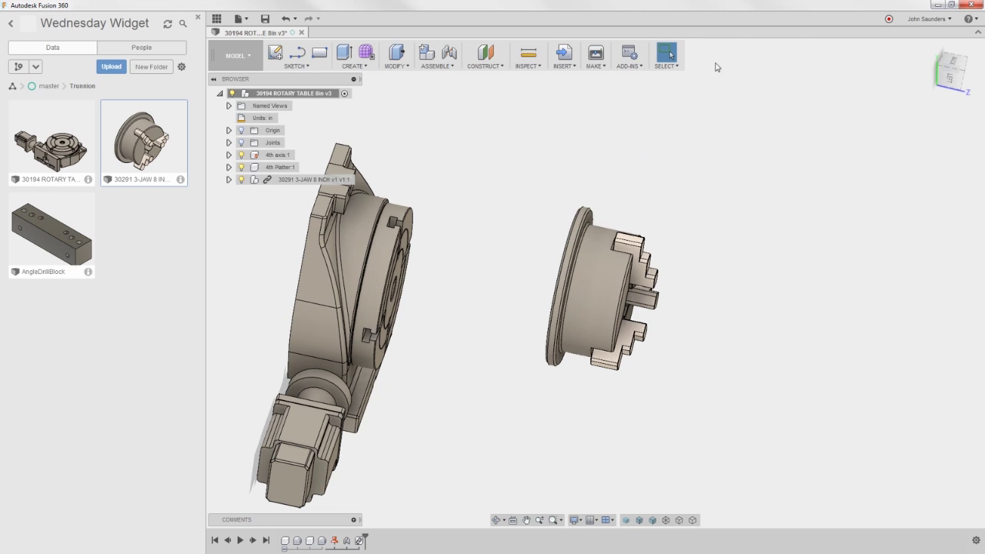
pyautogui.moveTo(785, 100); pyautogui.dragTo(700, 58)
pyautogui.moveTo(587, 296); pyautogui.dragTo(677, 202)
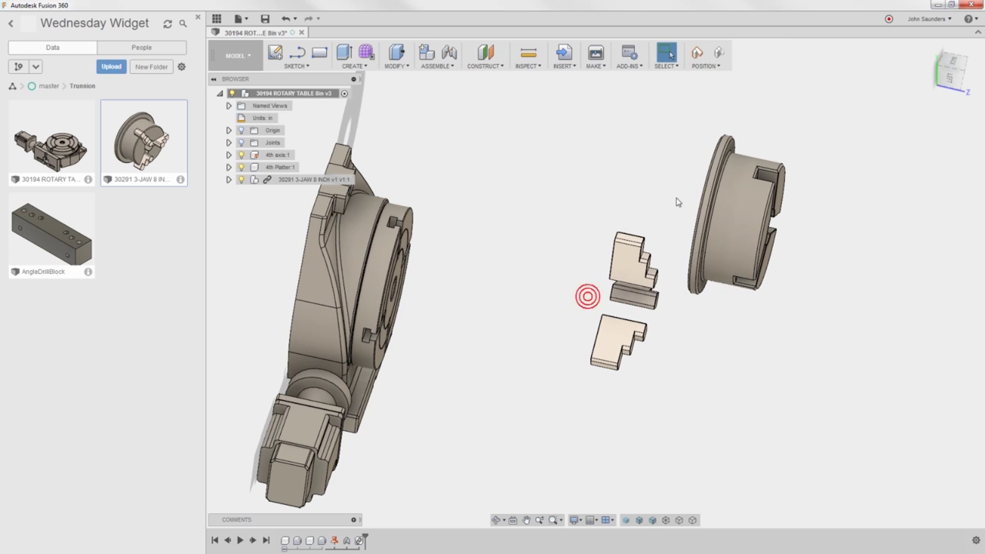
pyautogui.click(719, 57)
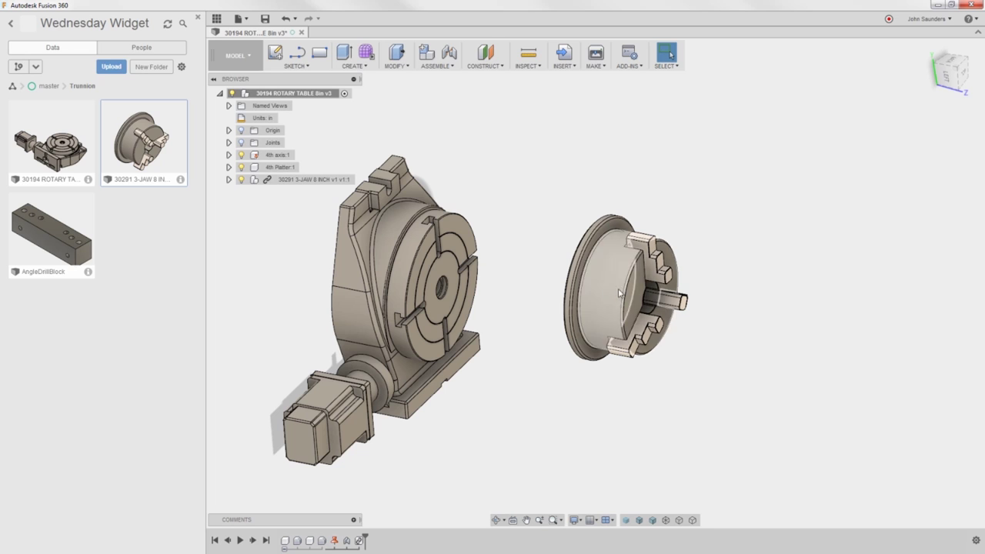
pyautogui.moveTo(661, 290); pyautogui.dragTo(604, 288)
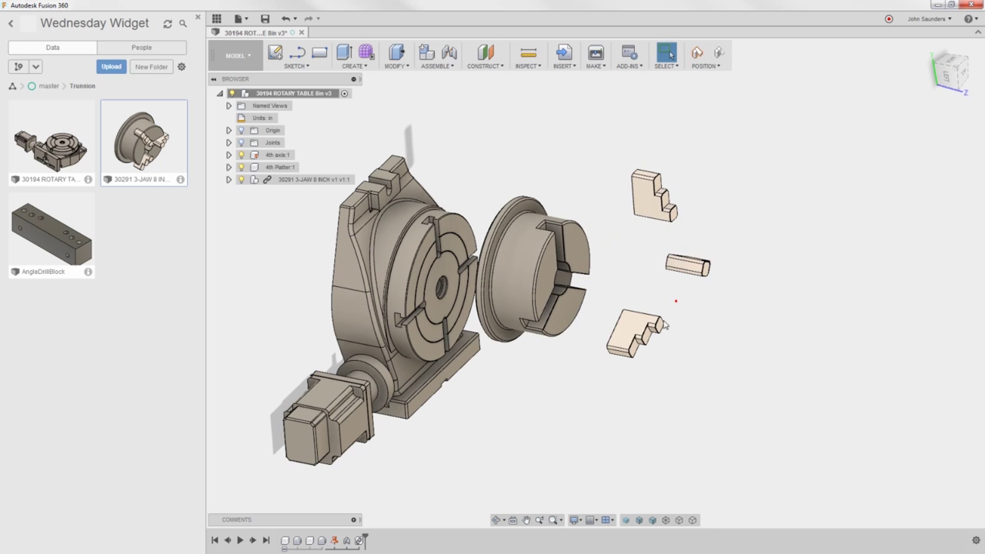
pyautogui.hotkey('ctrl', 'z')
pyautogui.hotkey('ctrl', 'z')
pyautogui.hotkey('ctrl', 'z')
pyautogui.hotkey('ctrl', 'z')
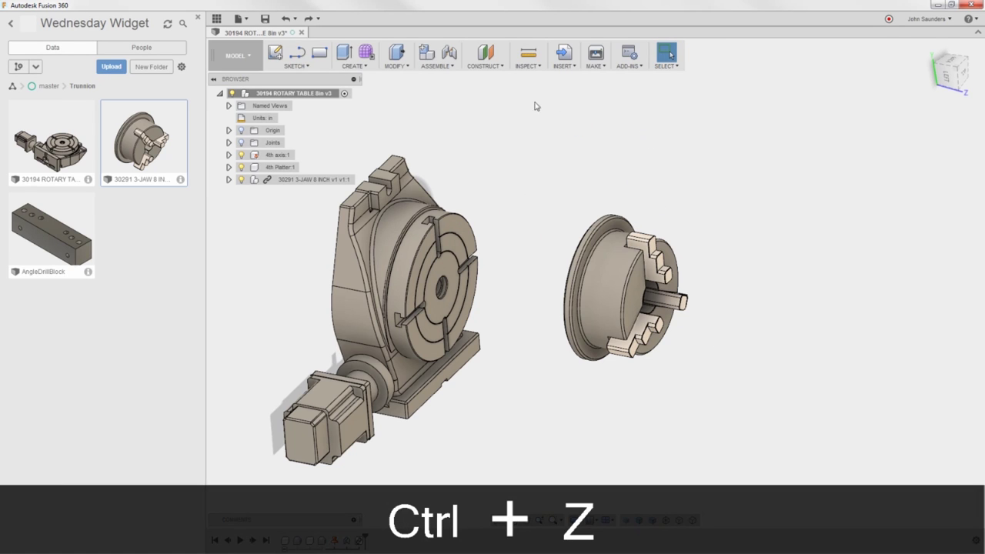
# Combine the chuck body, jaws and centre pin into one Rigid Group
pyautogui.click(450, 66)
pyautogui.click(454, 127)
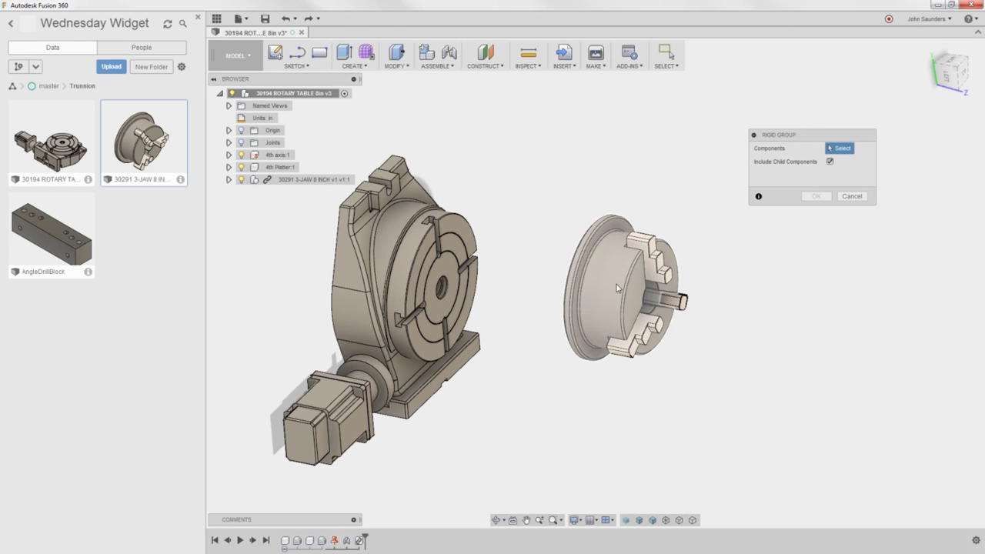
pyautogui.click(633, 331)
pyautogui.click(680, 304)
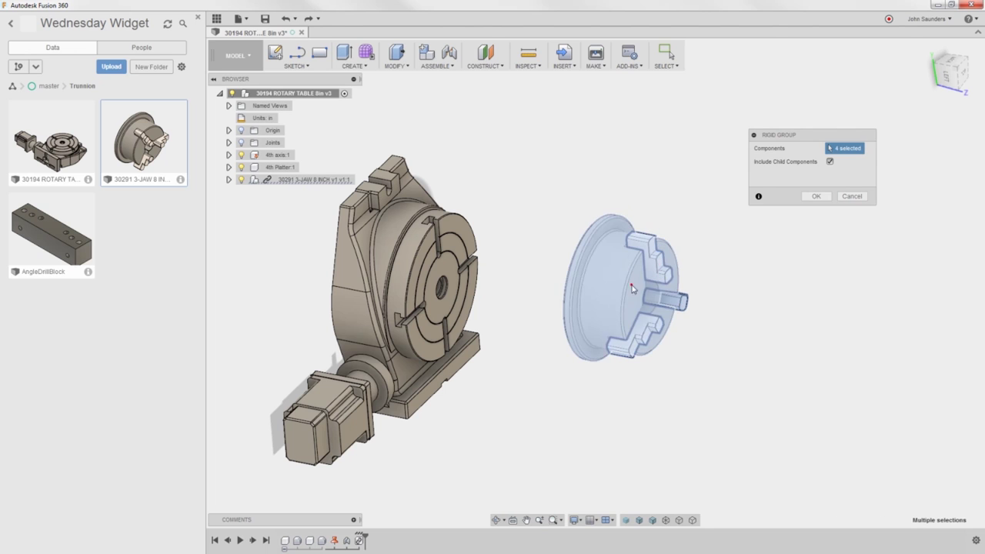
pyautogui.click(816, 196)
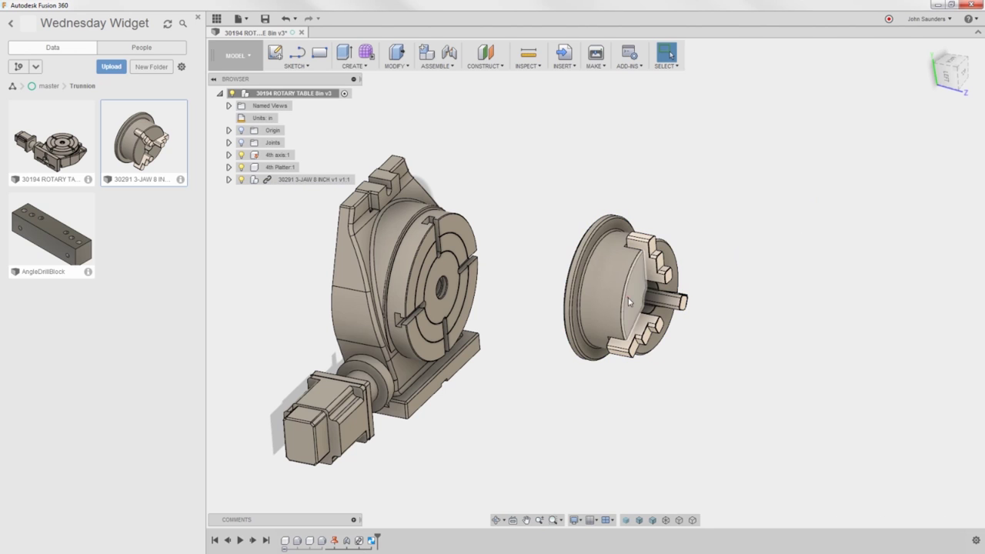
pyautogui.moveTo(627, 292); pyautogui.dragTo(669, 294)
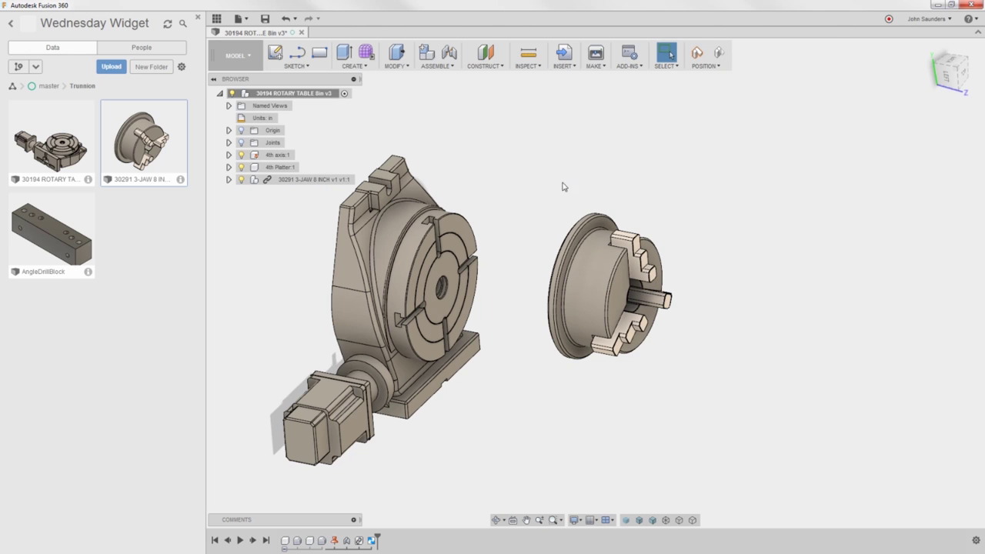
# Start a joint, picking the chuck's centre hole as the first point
pyautogui.keyDown('shift'); pyautogui.moveTo(579, 181); pyautogui.dragTo(544, 116, button='middle'); pyautogui.keyUp('shift')
pyautogui.click(438, 67)
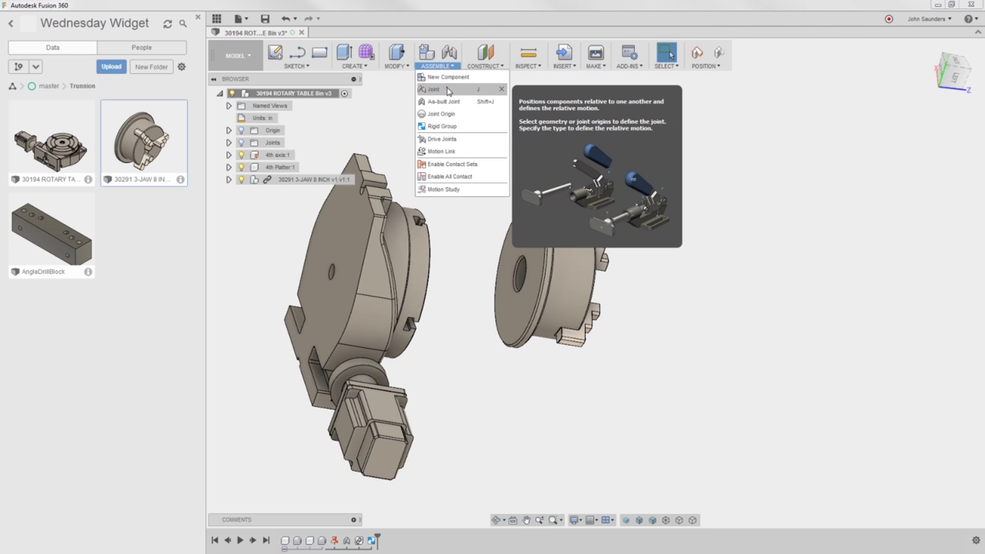
pyautogui.click(447, 90)
pyautogui.click(505, 299)
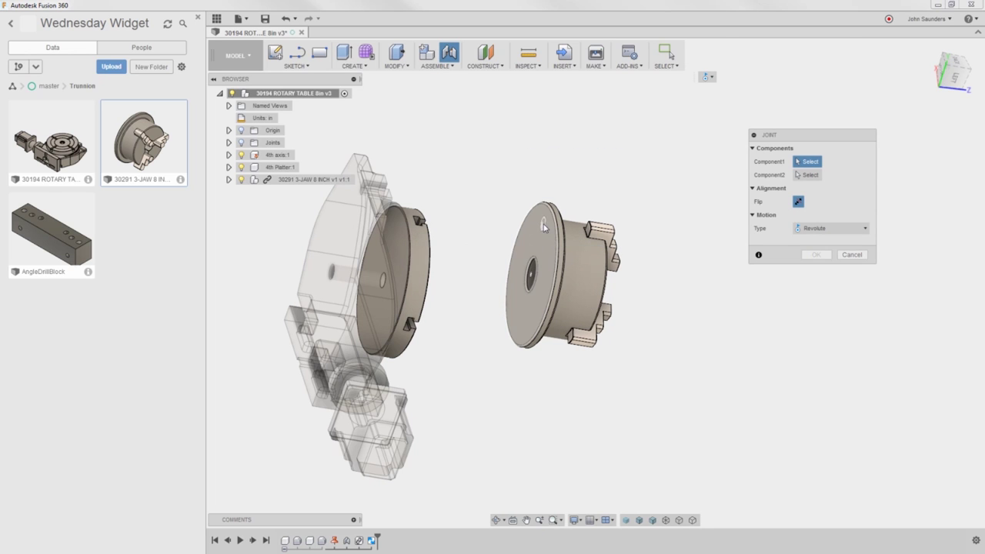
pyautogui.click(531, 279)
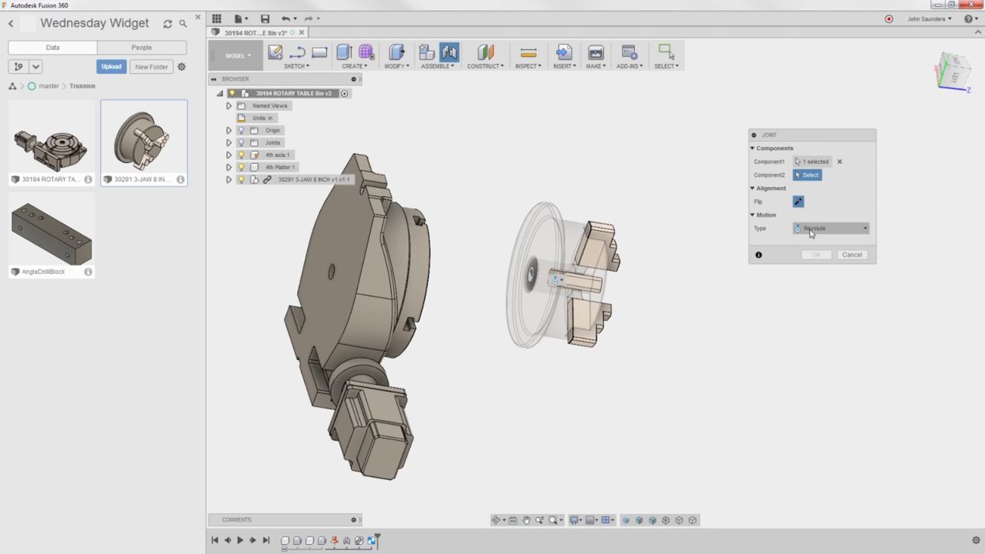
pyautogui.keyDown('shift'); pyautogui.moveTo(652, 147); pyautogui.dragTo(538, 163, button='middle'); pyautogui.keyUp('shift')
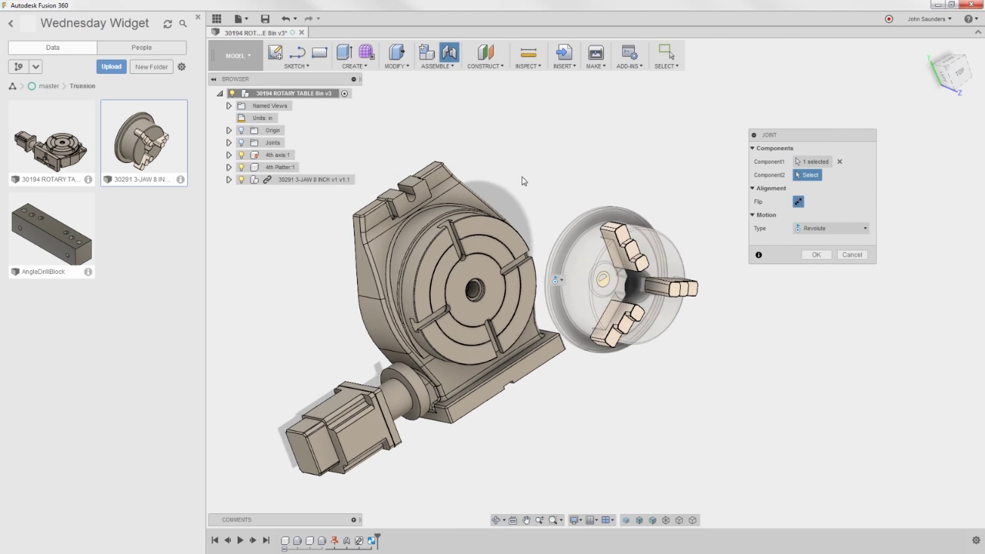
# Make the joint Rigid, snap it to the platter centre, and test the assembly
pyautogui.click(815, 229)
pyautogui.click(816, 243)
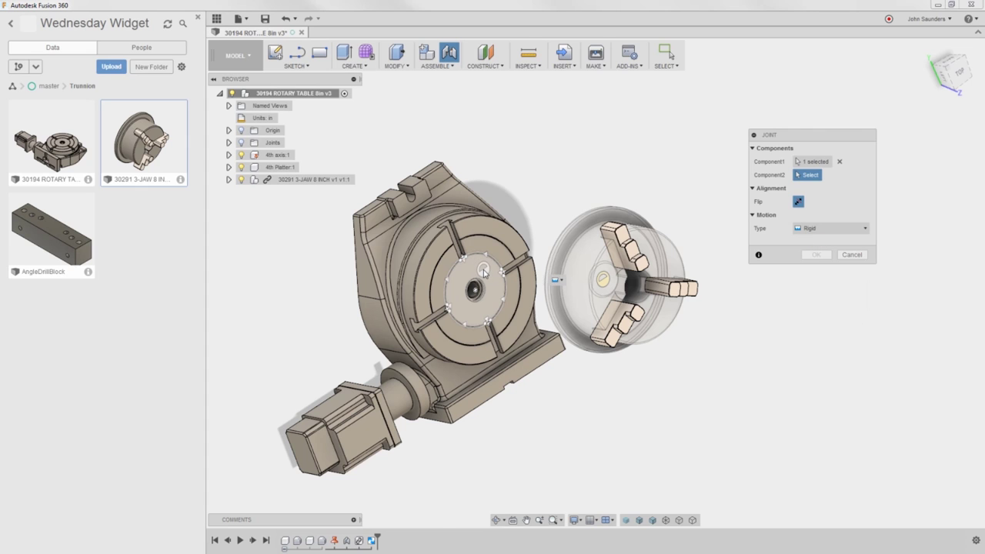
pyautogui.scroll(3, 484, 269)
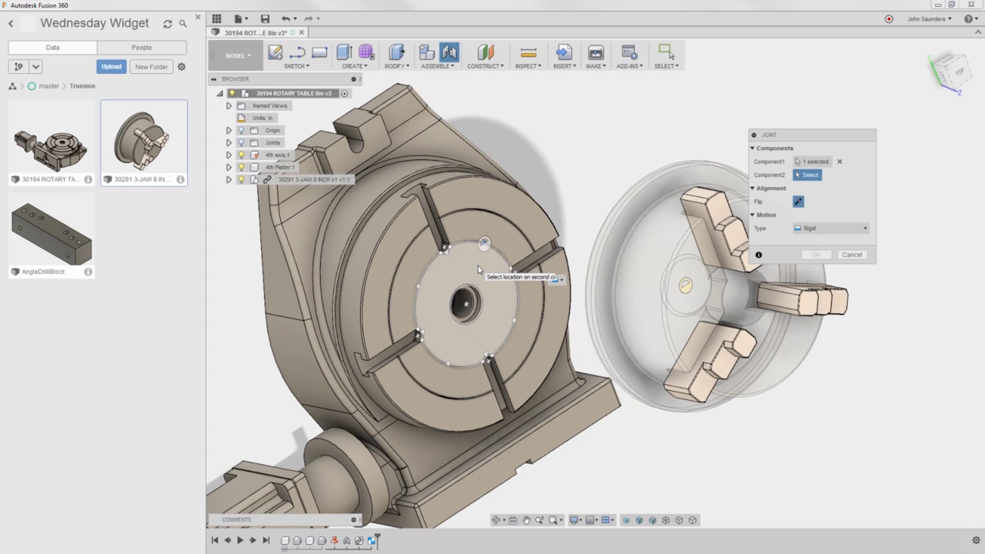
pyautogui.click(472, 305)
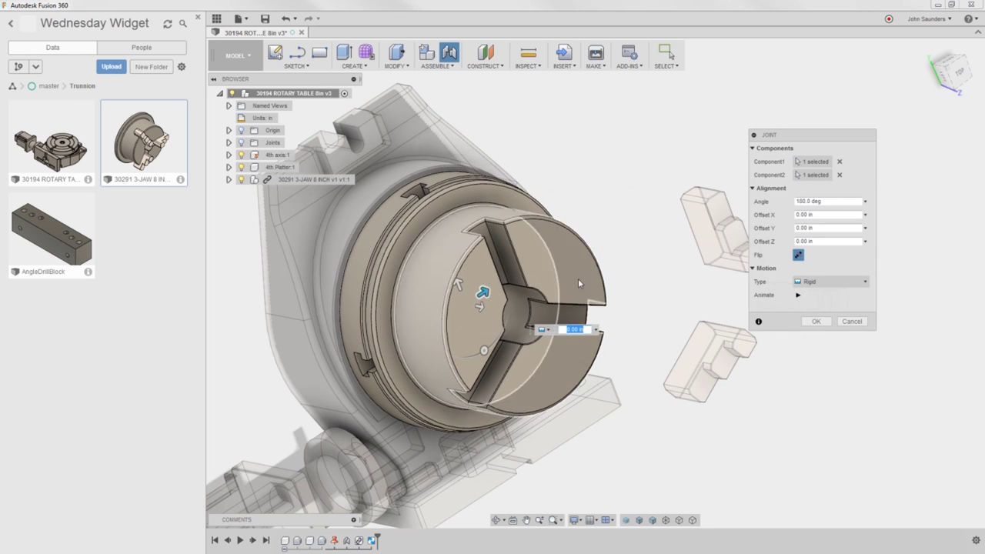
pyautogui.click(816, 321)
pyautogui.scroll(-3, 701, 215)
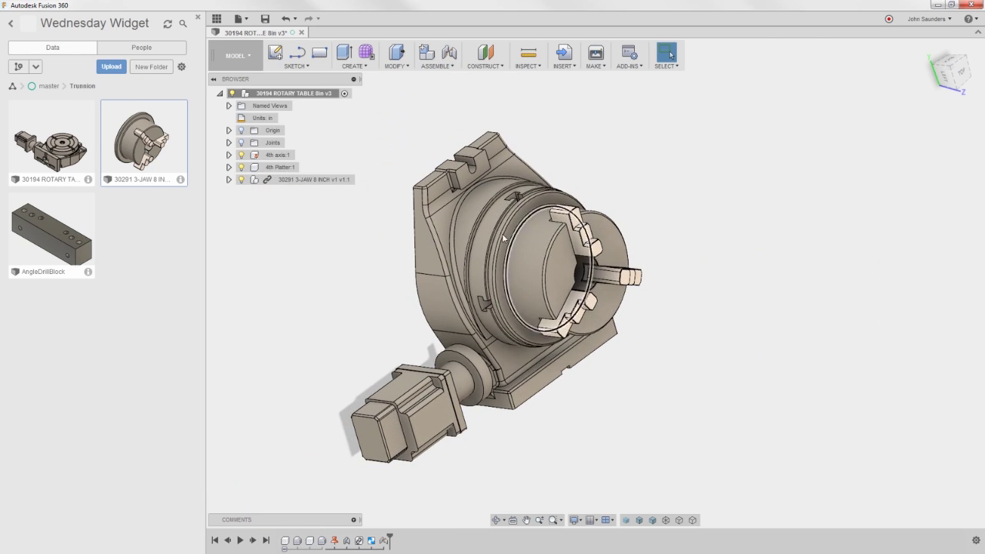
pyautogui.moveTo(496, 229); pyautogui.dragTo(472, 166)
pyautogui.scroll(-2, 420, 152)
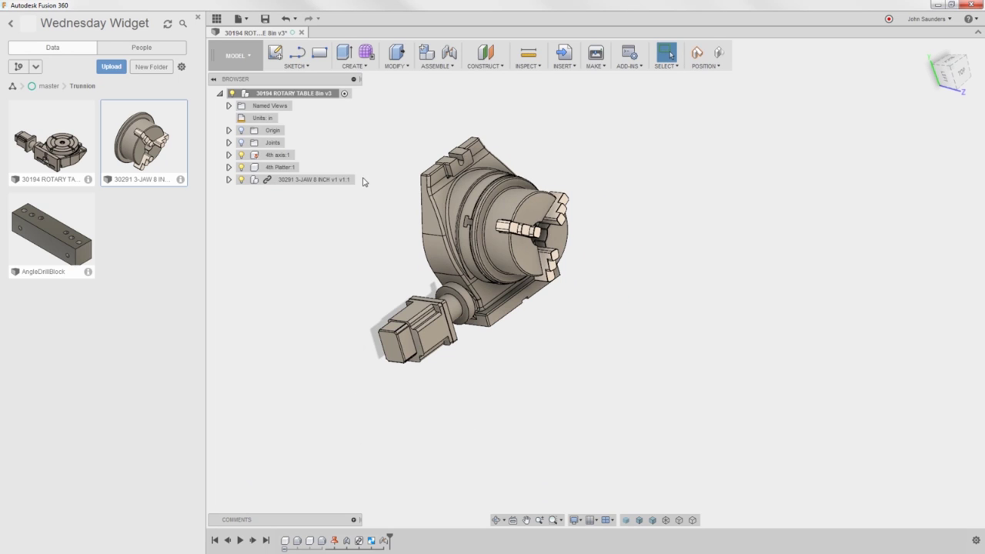
# Break the link on the 30291 3-JAW 8 INCH component and continue
pyautogui.rightClick(278, 182)
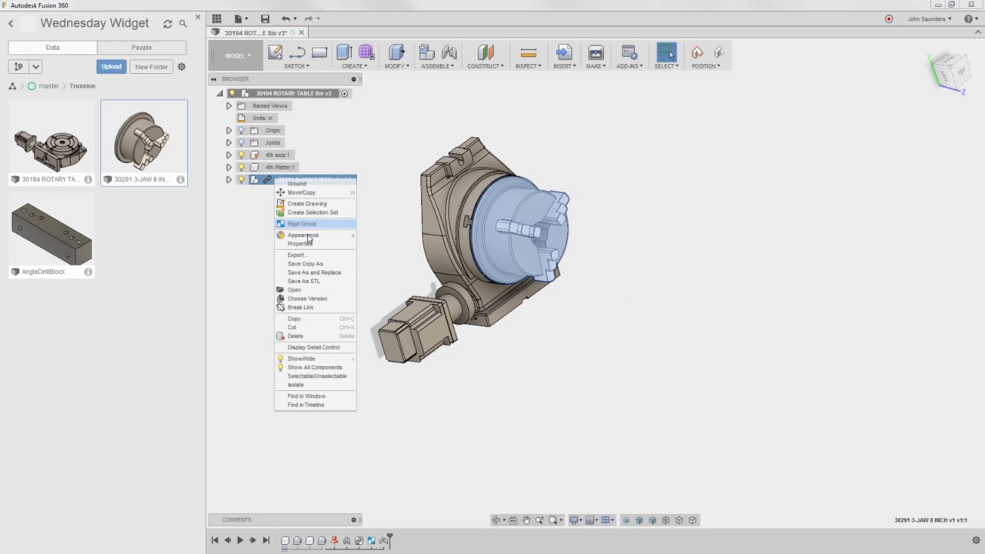
pyautogui.click(324, 308)
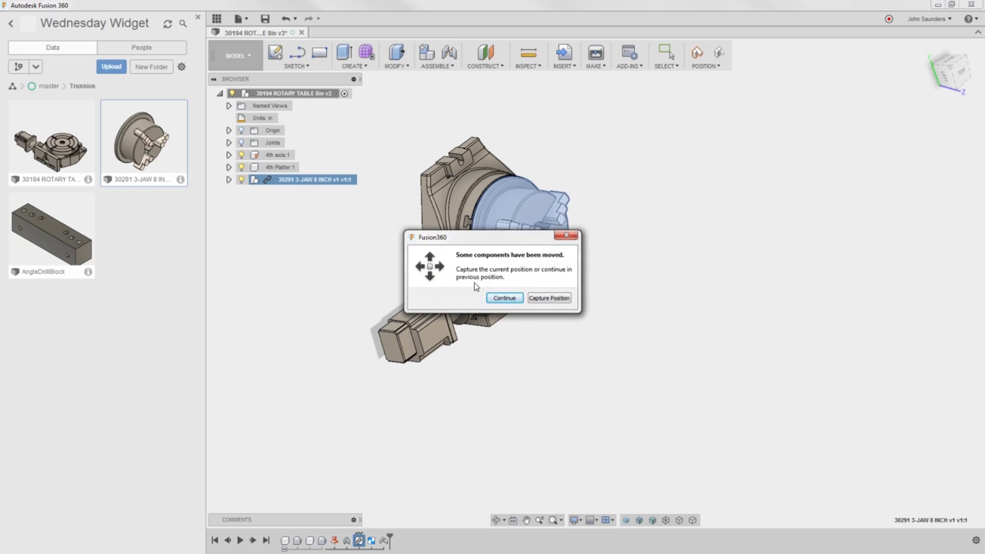
pyautogui.click(501, 298)
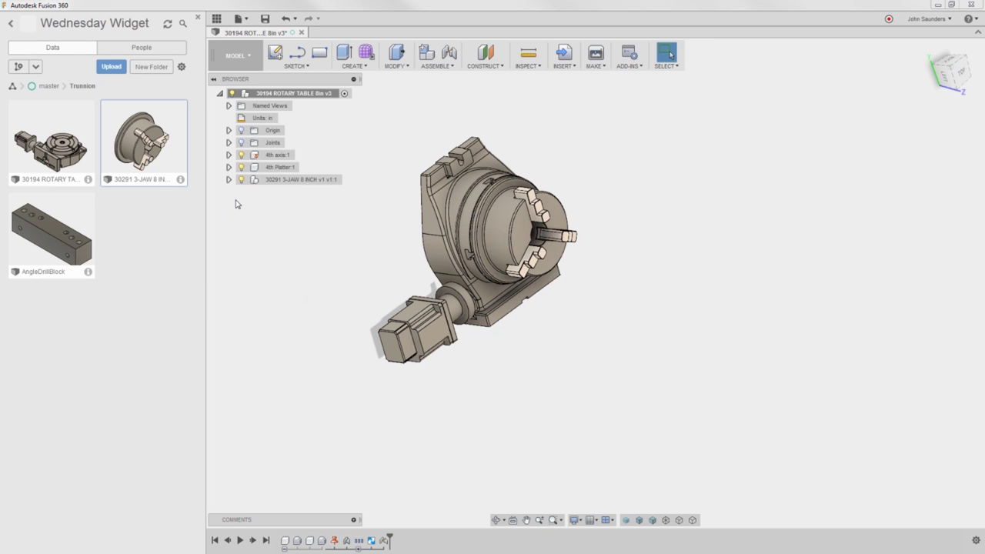
pyautogui.click(496, 234)
pyautogui.scroll(3, 576, 197)
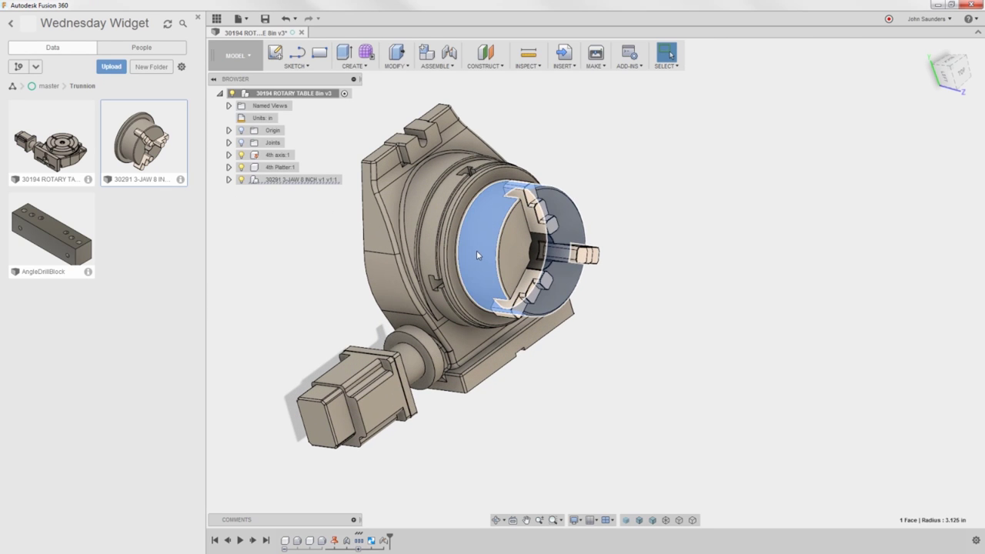
pyautogui.click(278, 268)
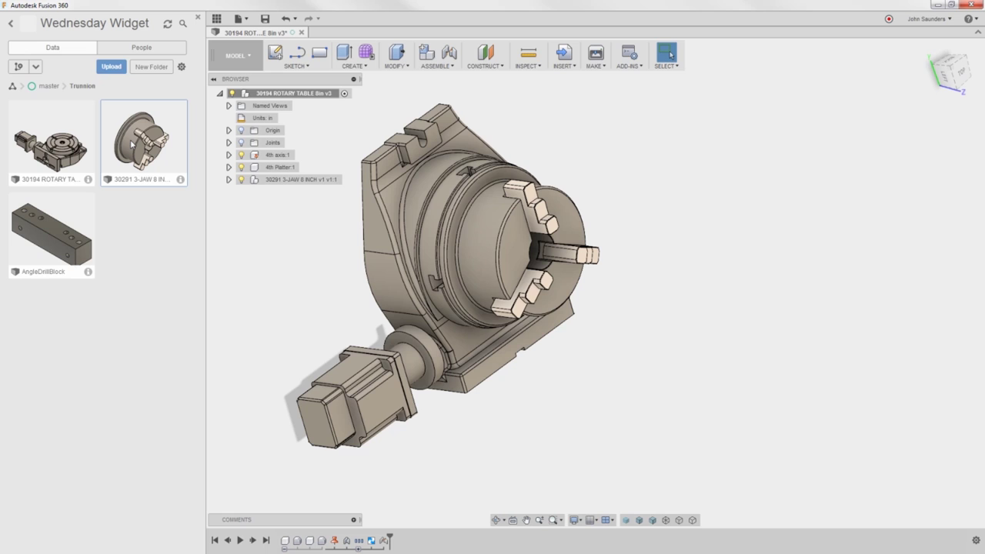
pyautogui.click(279, 180)
pyautogui.click(314, 229)
pyautogui.scroll(-4, 281, 226)
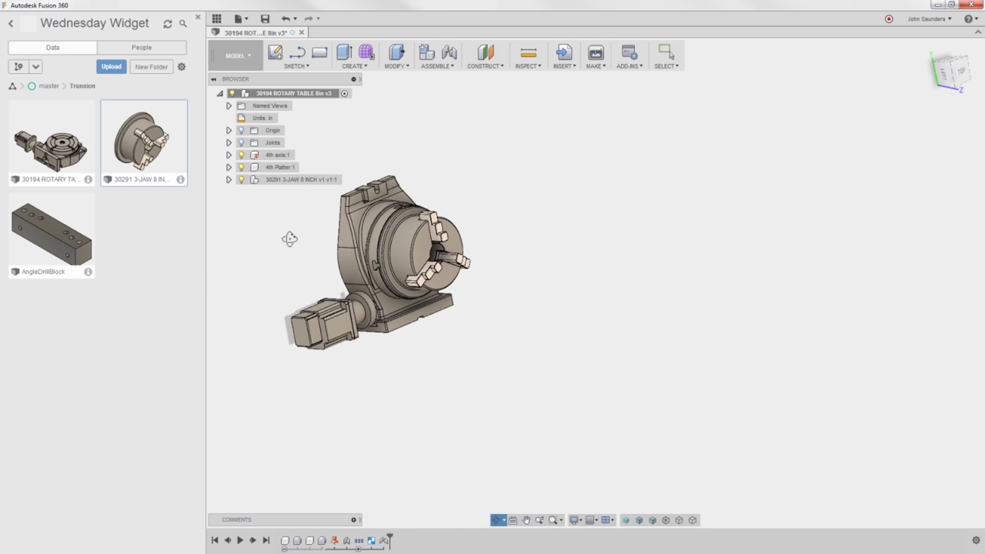
# Insert AngleDrillBlock and move it in front of the chuck jaws (X 0.095 in, Z 2.182 in)
pyautogui.rightClick(45, 240)
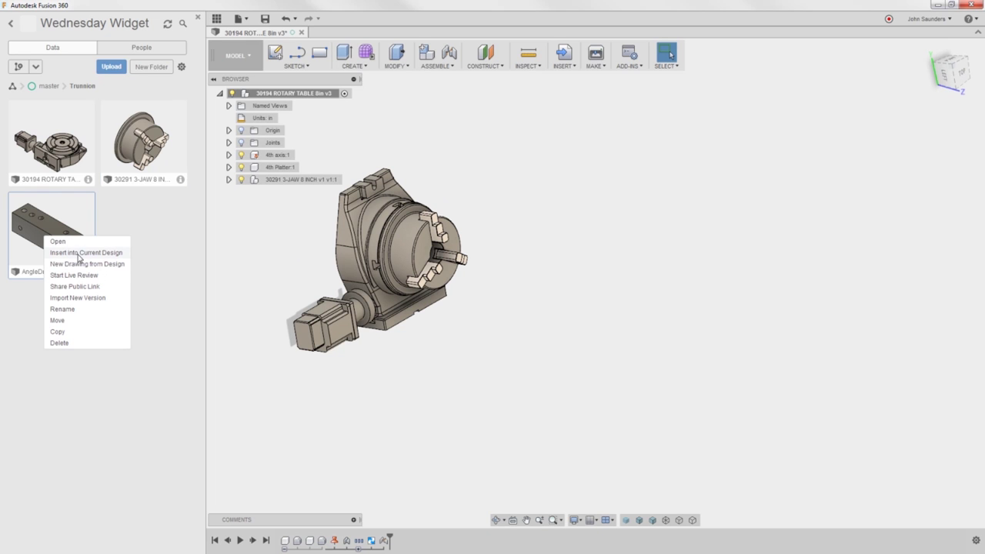
pyautogui.click(76, 253)
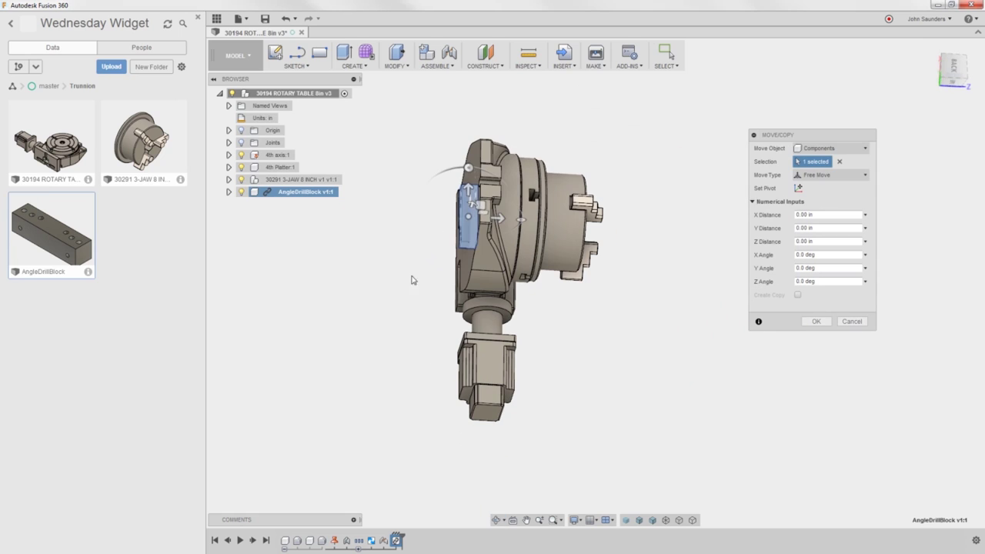
pyautogui.moveTo(473, 197); pyautogui.dragTo(689, 214)
pyautogui.moveTo(704, 290); pyautogui.dragTo(560, 288, button='middle')
pyautogui.moveTo(554, 163); pyautogui.dragTo(602, 205)
pyautogui.keyDown('shift'); pyautogui.moveTo(602, 205); pyautogui.dragTo(521, 194, button='middle'); pyautogui.keyUp('shift')
pyautogui.moveTo(521, 194); pyautogui.dragTo(534, 217)
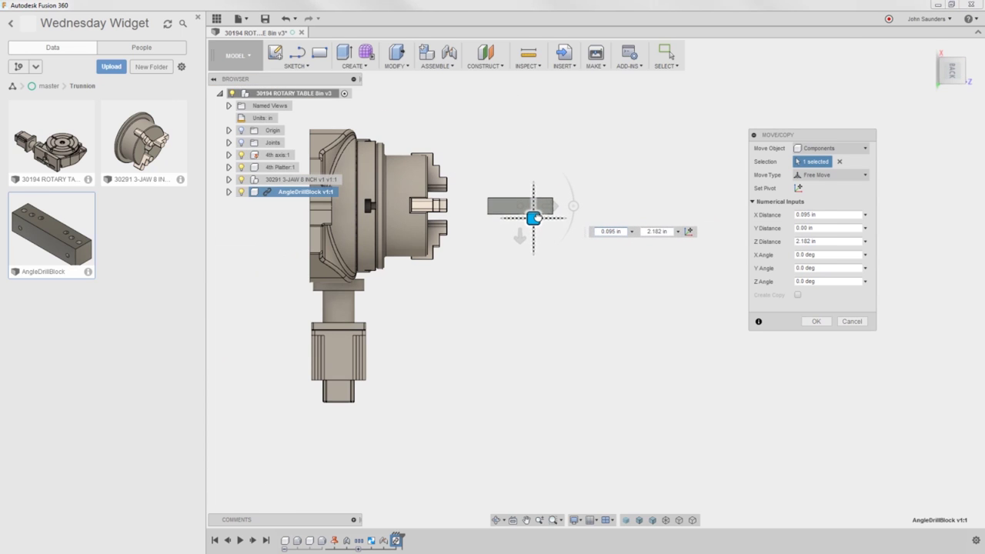
pyautogui.keyDown('shift'); pyautogui.moveTo(534, 218); pyautogui.dragTo(678, 277, button='middle'); pyautogui.keyUp('shift')
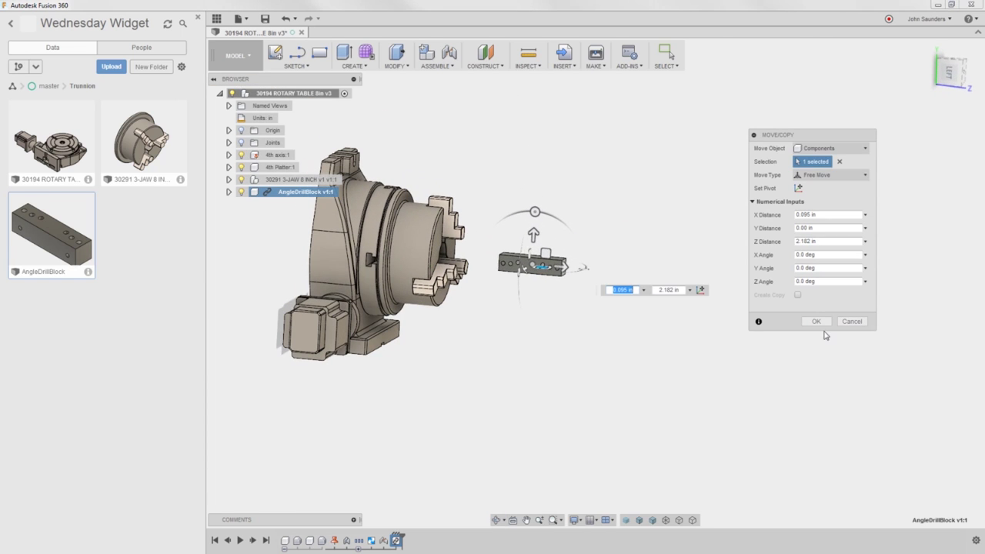
pyautogui.click(816, 321)
# Zoom in on the rotary table and check the AngleDrillBlock component
pyautogui.keyDown('shift'); pyautogui.moveTo(768, 310); pyautogui.dragTo(260, 275, button='middle'); pyautogui.keyUp('shift')
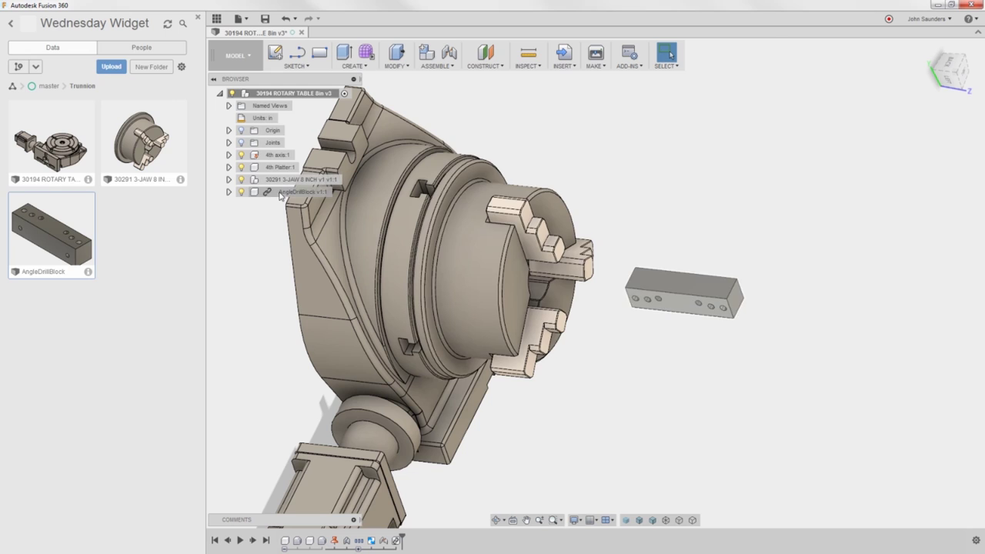
pyautogui.click(281, 195)
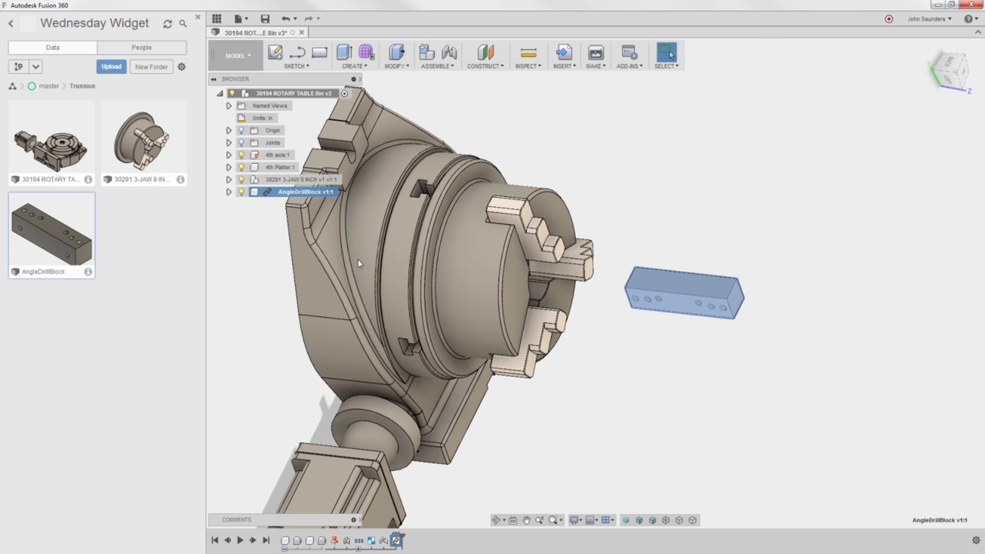
pyautogui.click(639, 212)
pyautogui.scroll(-3, 608, 204)
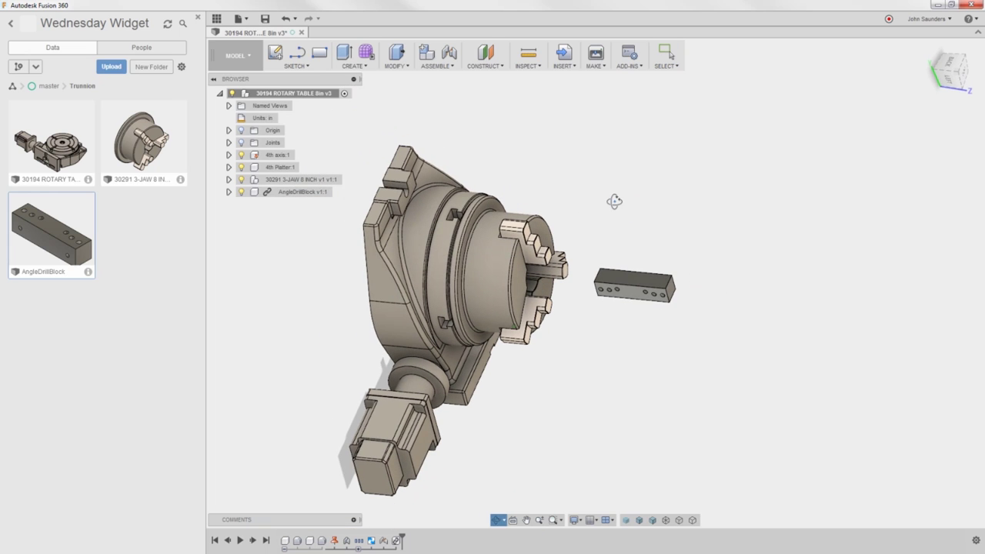
# Add a new empty component to the root assembly named Trunnion
pyautogui.rightClick(279, 93)
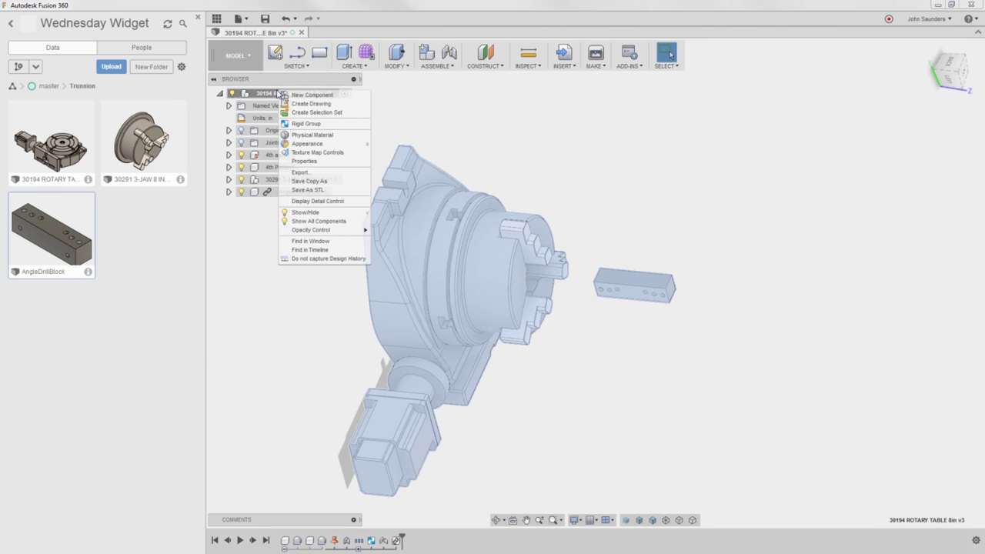
pyautogui.click(323, 95)
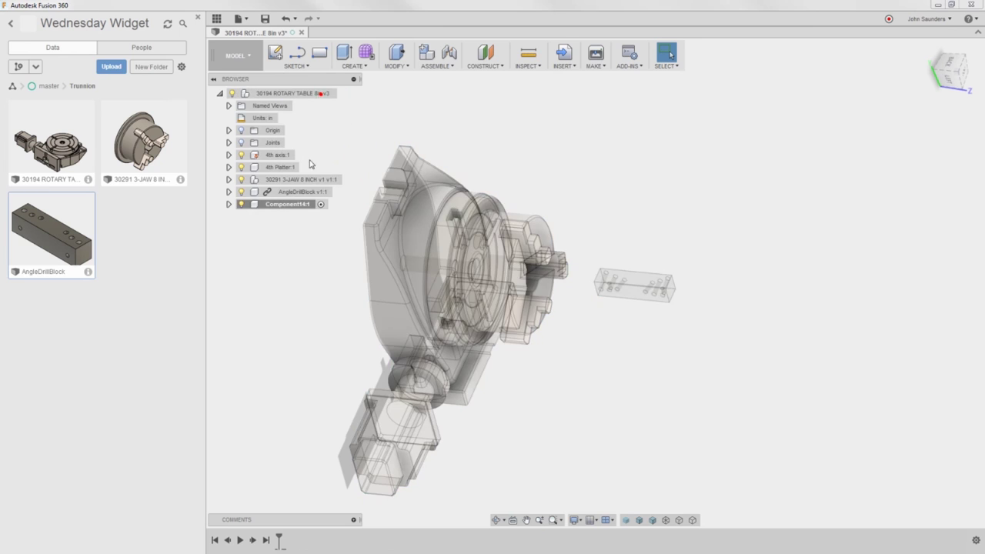
pyautogui.doubleClick(283, 205)
pyautogui.write('Trunnion')
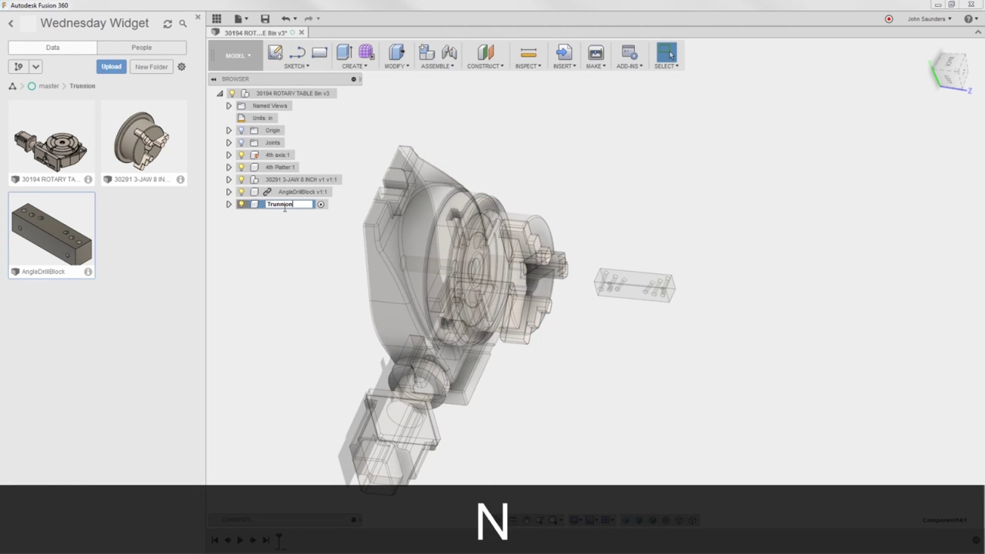
pyautogui.press('Return')
# Measure the drill block's edges at 4.00 in, then hide the AngleDrillBlock
pyautogui.press('i')
pyautogui.scroll(5, 639, 300)
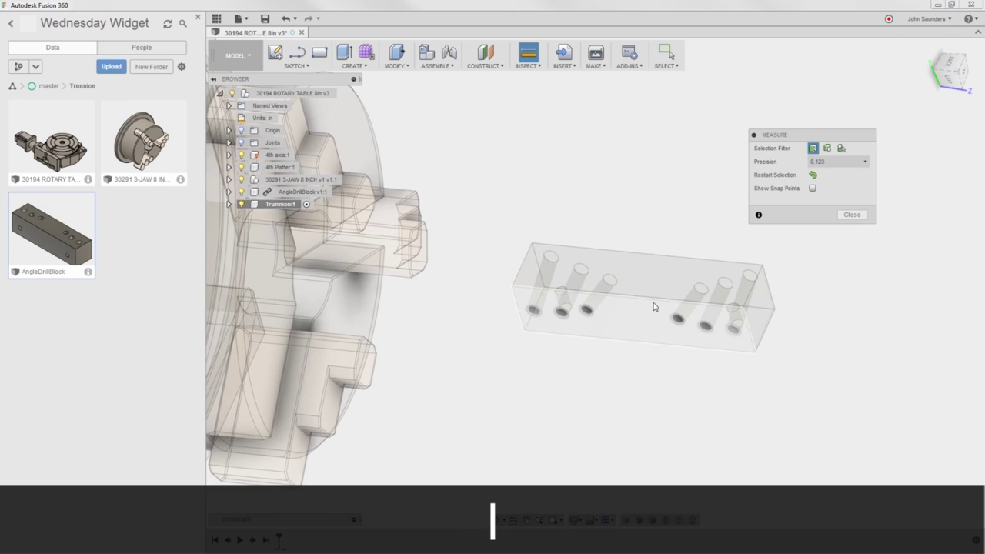
pyautogui.click(655, 301)
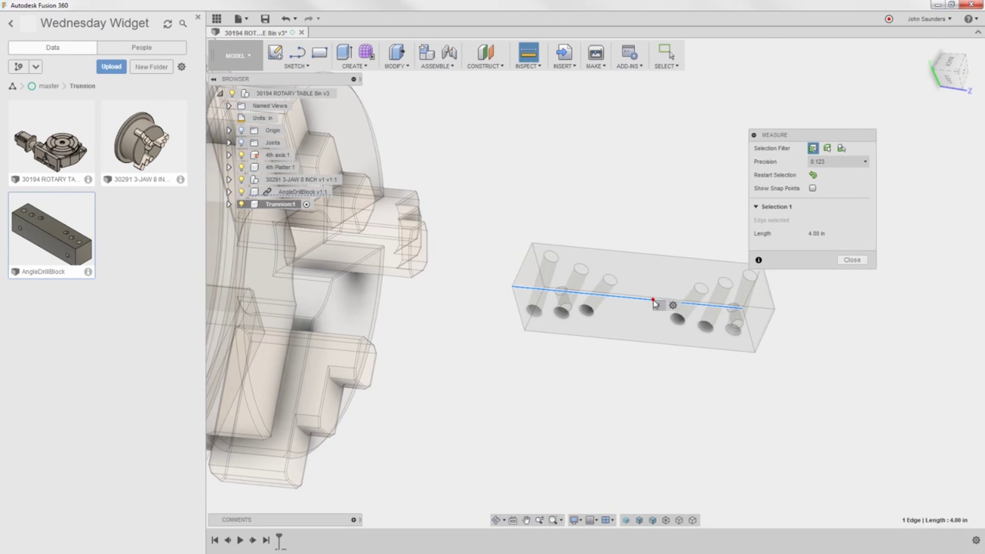
pyautogui.click(638, 190)
pyautogui.click(523, 265)
pyautogui.click(641, 199)
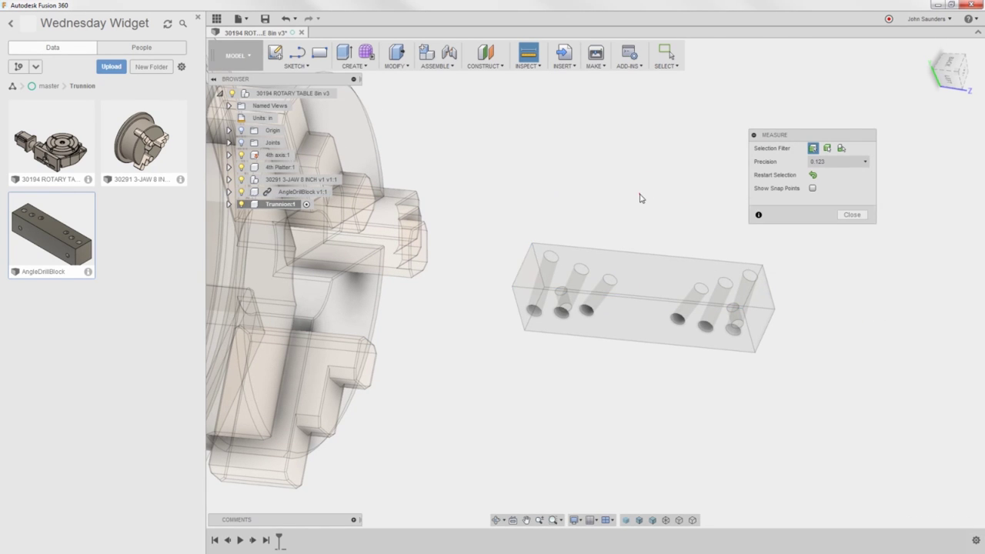
pyautogui.click(766, 283)
pyautogui.press('Escape')
pyautogui.scroll(-1, 589, 219)
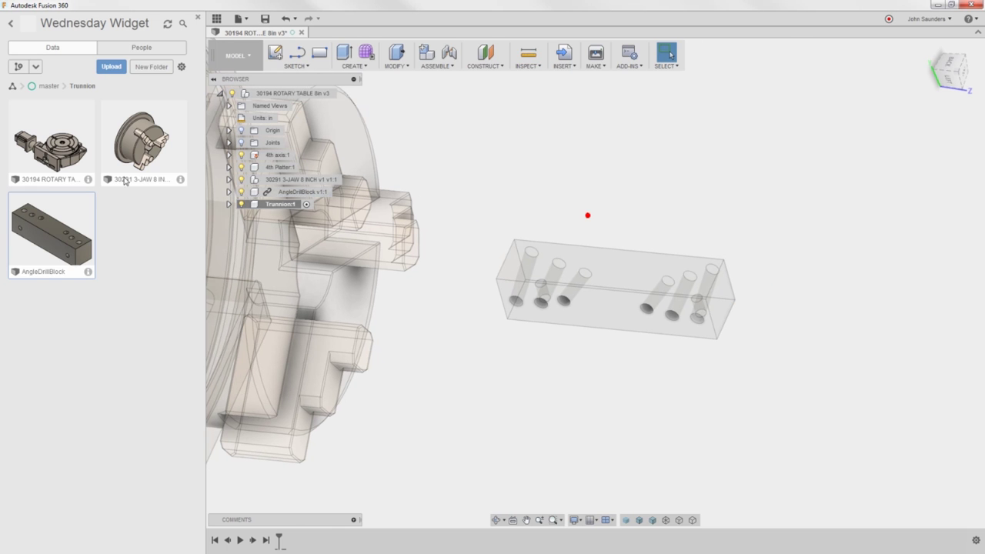
pyautogui.click(243, 194)
pyautogui.click(241, 192)
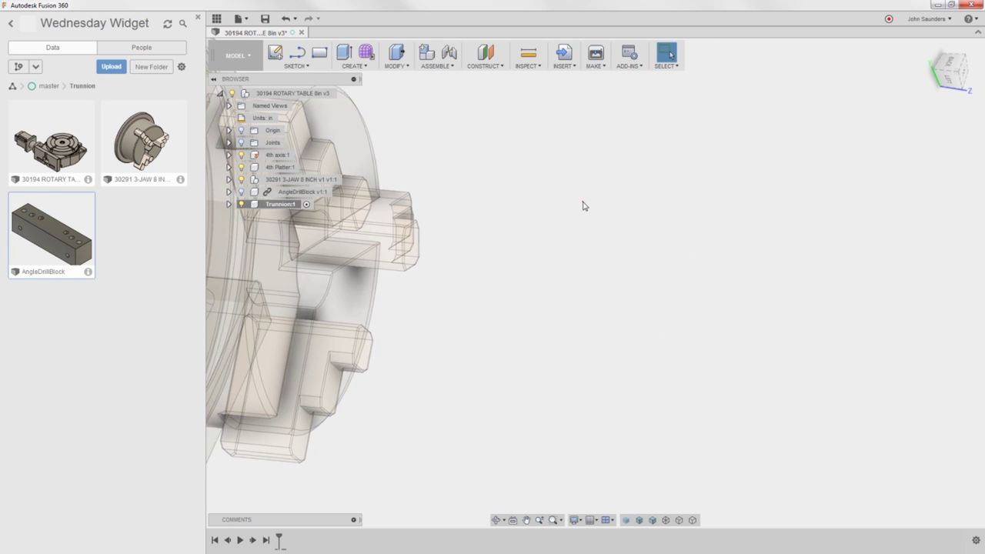
# Sketch a centre-diameter circle on the chuck face at its centre
pyautogui.keyDown('shift'); pyautogui.moveTo(583, 205); pyautogui.dragTo(630, 221, button='middle'); pyautogui.keyUp('shift')
pyautogui.press('c')
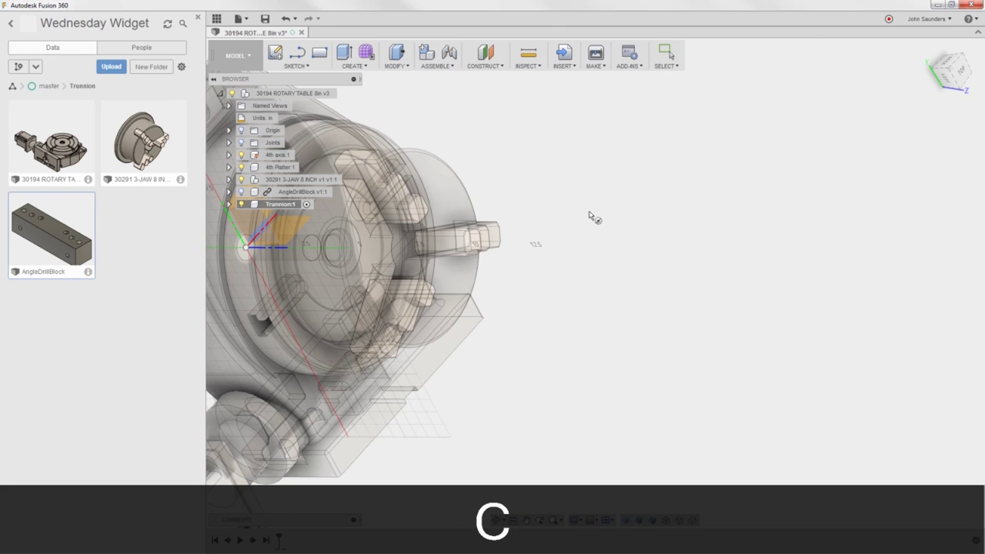
pyautogui.click(457, 202)
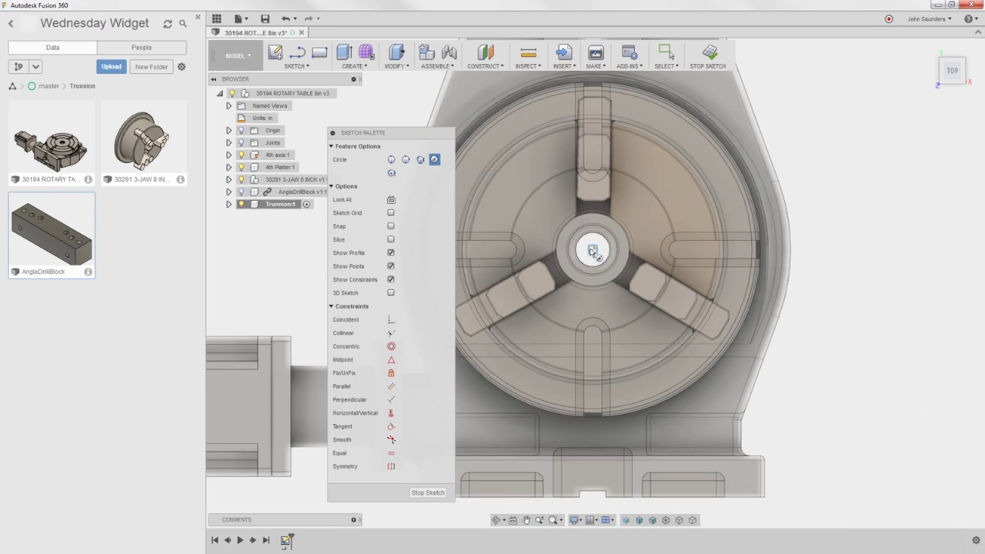
pyautogui.click(592, 251)
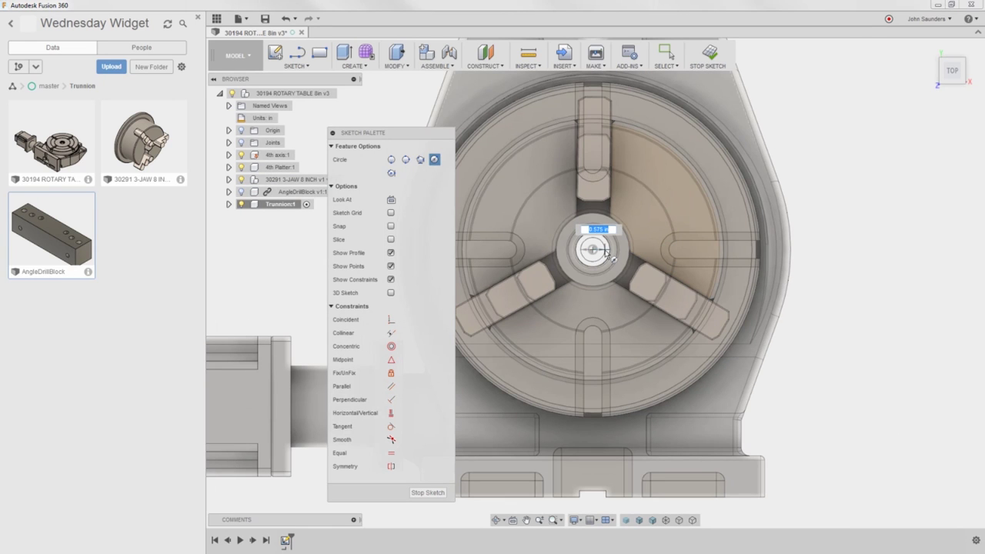
pyautogui.press('Delete')
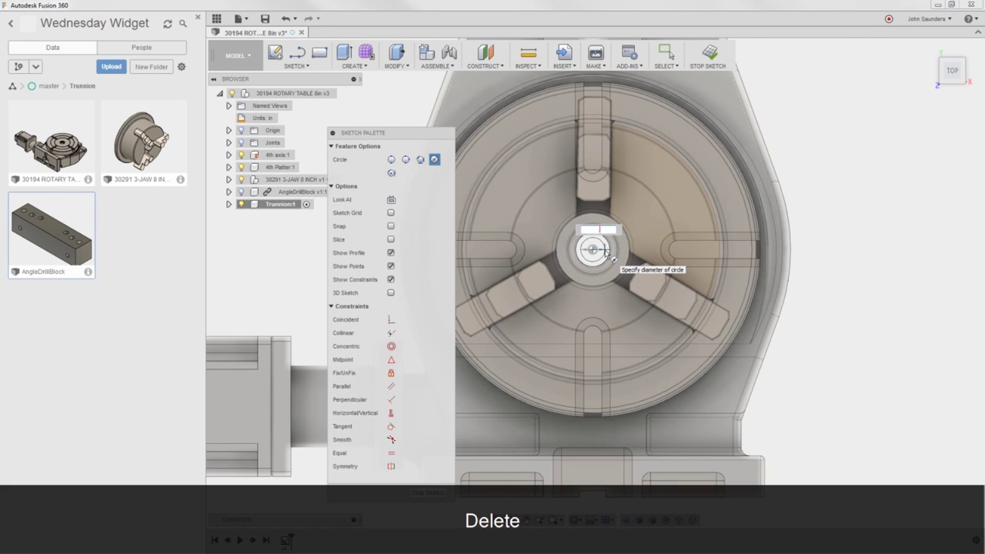
pyautogui.write('5')
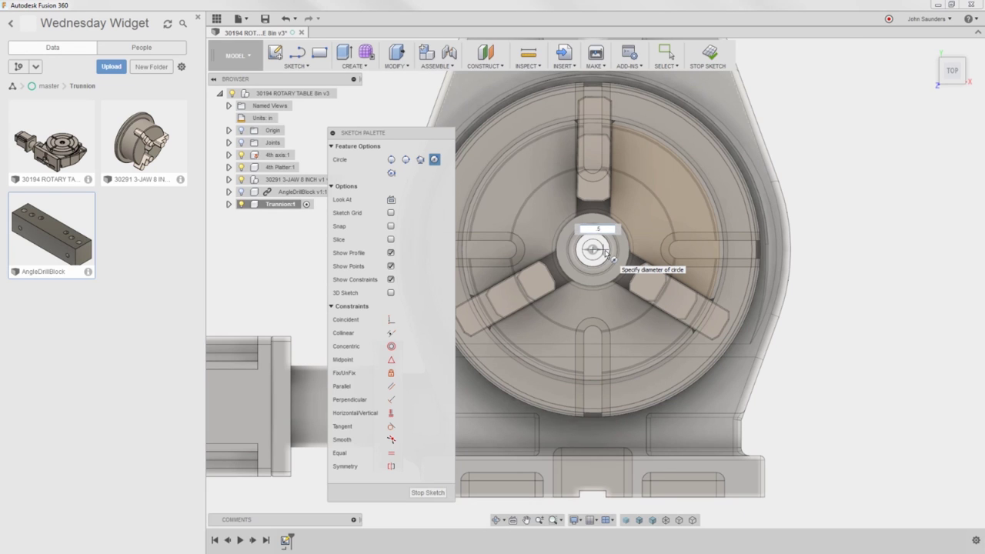
pyautogui.hotkey('shift', 'Left')
pyautogui.write('5')
pyautogui.hotkey('shift', 'Left')
pyautogui.press('Return')
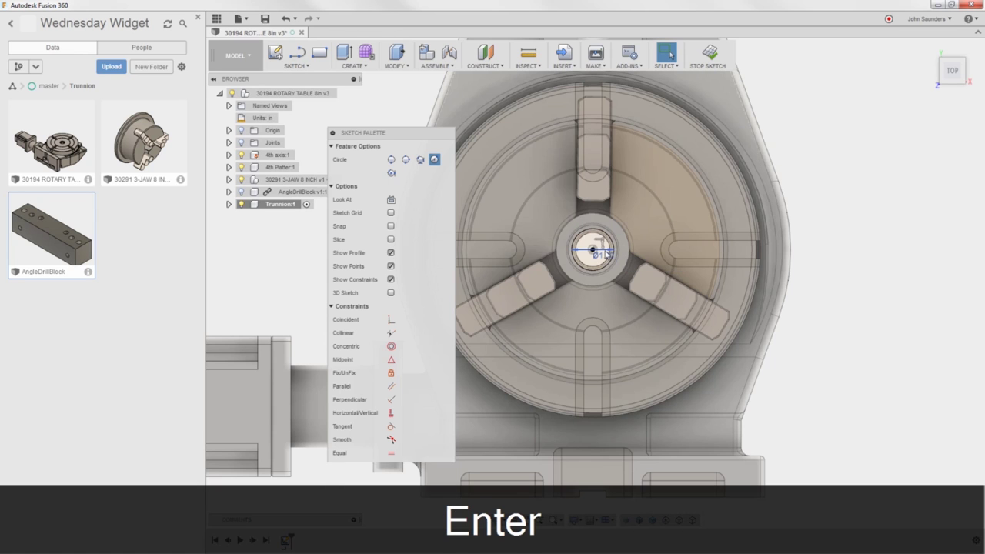
pyautogui.scroll(-1, 605, 253)
# Extrude the circle 3.00 in as a new body
pyautogui.moveTo(767, 213)
pyautogui.keyDown('shift'); pyautogui.mouseDown(button='middle')
pyautogui.moveTo(824, 226)
pyautogui.moveTo(781, 231)
pyautogui.mouseUp(button='middle'); pyautogui.keyUp('shift')
pyautogui.press('e')
pyautogui.click(614, 240)
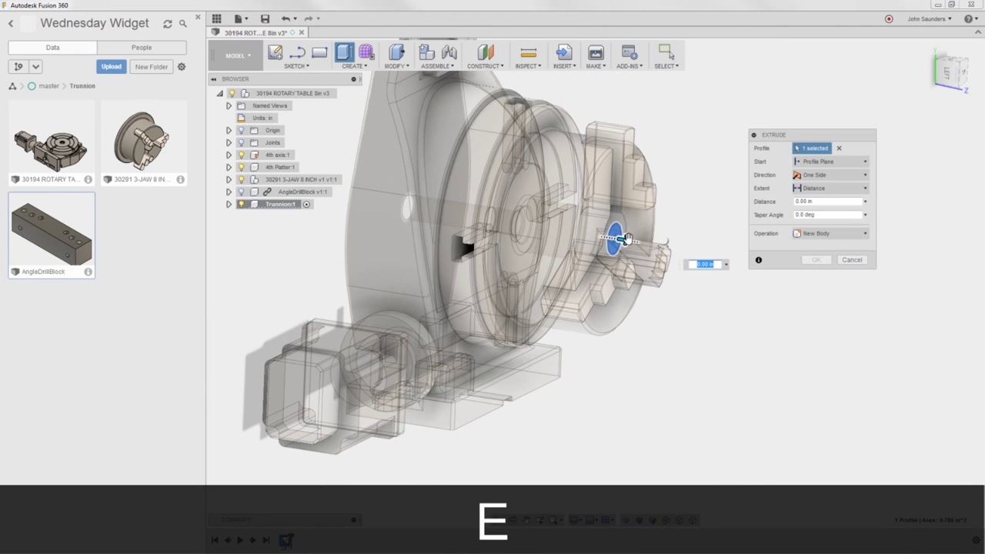
pyautogui.moveTo(644, 243); pyautogui.dragTo(710, 254)
pyautogui.keyDown('shift'); pyautogui.moveTo(711, 255); pyautogui.dragTo(730, 226, button='middle'); pyautogui.keyUp('shift')
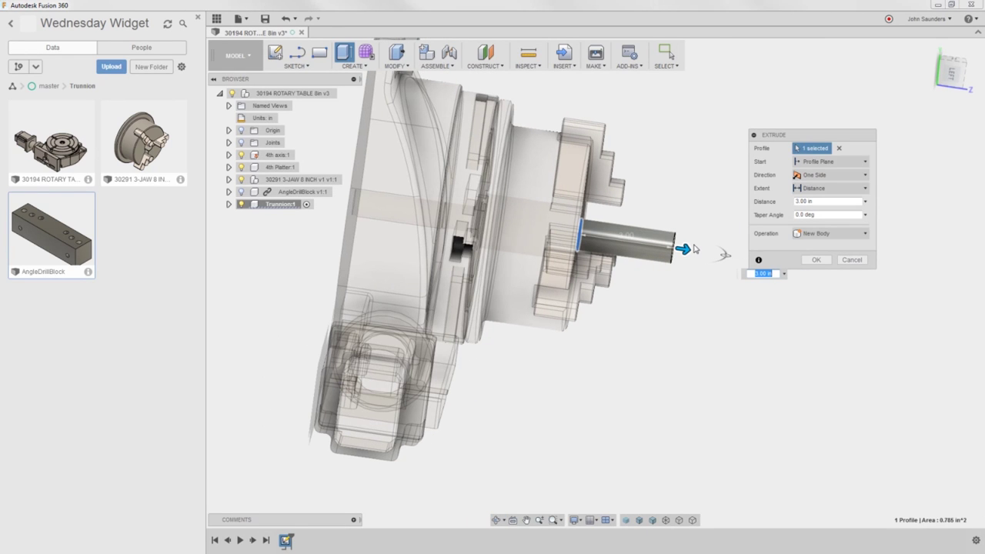
pyautogui.click(817, 260)
# Rename the cylinder's component to Pin
pyautogui.keyDown('shift'); pyautogui.moveTo(713, 253); pyautogui.dragTo(696, 220, button='middle'); pyautogui.keyUp('shift')
pyautogui.click(276, 206)
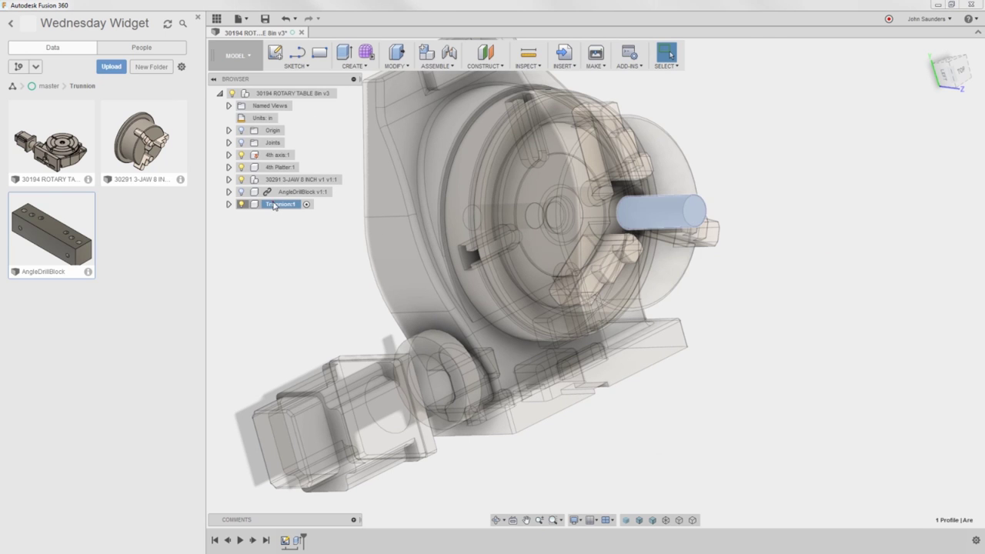
pyautogui.write('Pin')
pyautogui.press('Return')
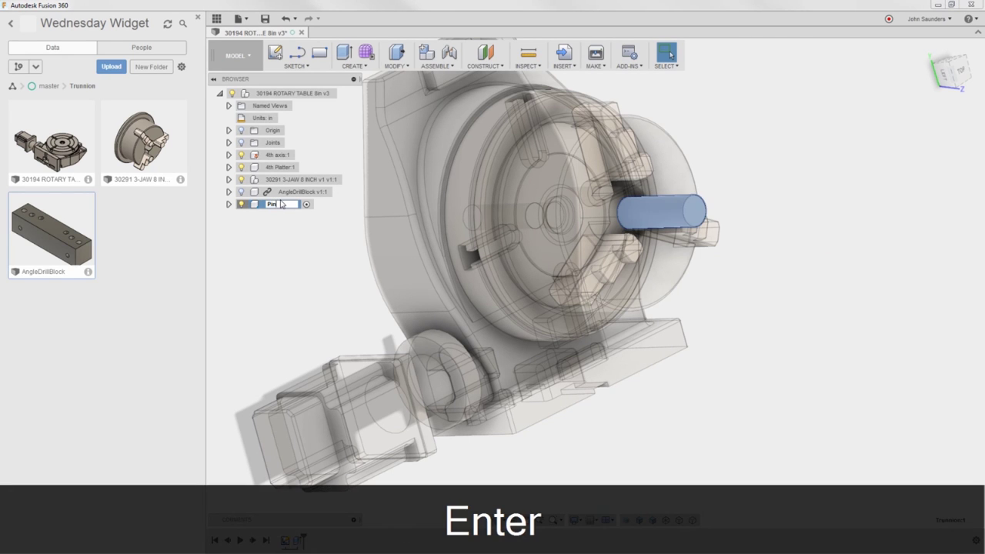
pyautogui.scroll(-3, 314, 233)
pyautogui.click(650, 163)
pyautogui.moveTo(650, 163)
pyautogui.keyDown('shift'); pyautogui.mouseDown(button='middle')
pyautogui.moveTo(644, 180)
pyautogui.moveTo(649, 158)
pyautogui.mouseUp(button='middle'); pyautogui.keyUp('shift')
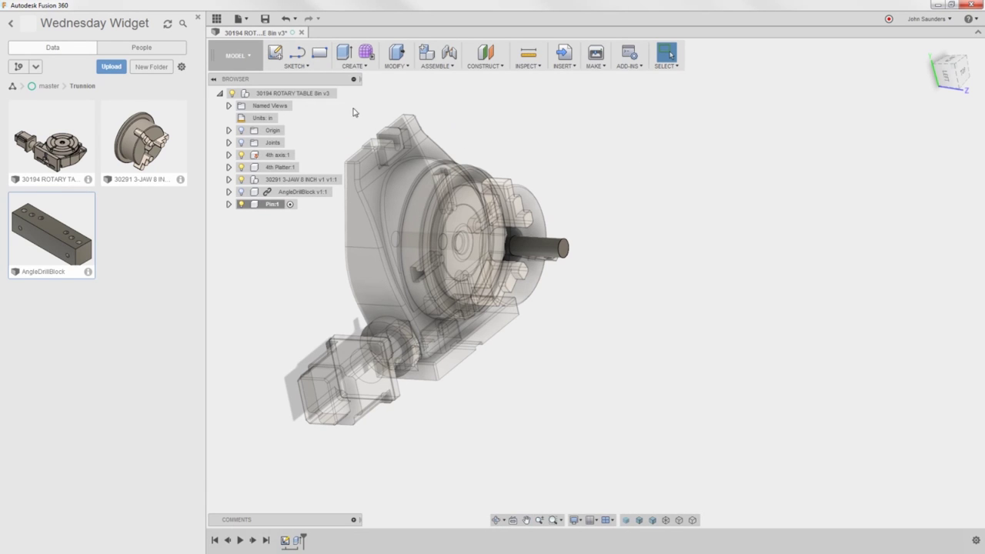
# Add a new component under the root assembly
pyautogui.click(291, 93)
pyautogui.rightClick(287, 93)
pyautogui.click(315, 111)
# Rename the new component Component15:1 to Trunnion
pyautogui.click(271, 218)
pyautogui.click(282, 219)
pyautogui.write('Tr')
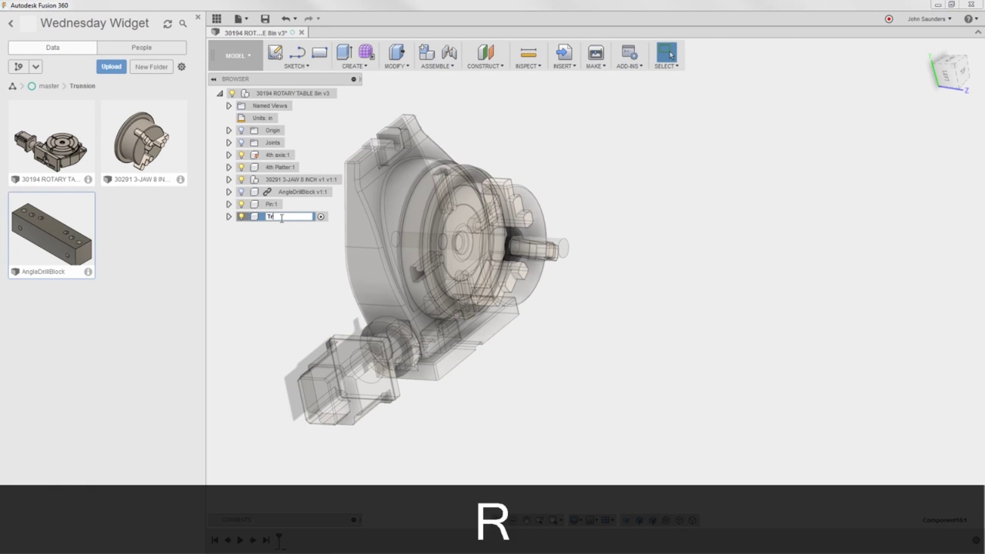
pyautogui.write('unnion')
pyautogui.press('Return')
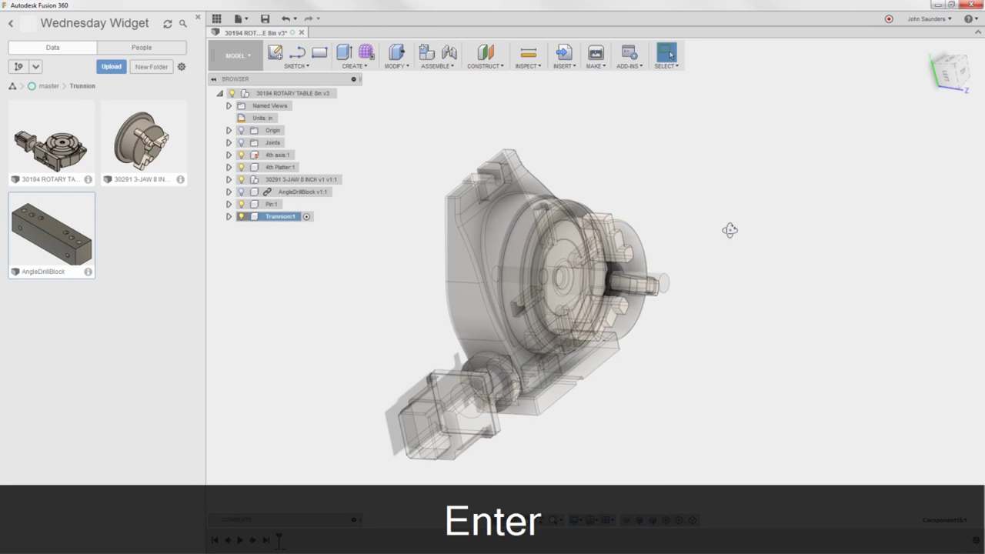
pyautogui.moveTo(727, 230); pyautogui.dragTo(690, 138)
pyautogui.press('Escape')
pyautogui.keyDown('shift'); pyautogui.moveTo(691, 145); pyautogui.dragTo(695, 210, button='middle'); pyautogui.keyUp('shift')
pyautogui.moveTo(696, 269); pyautogui.dragTo(601, 195, button='middle')
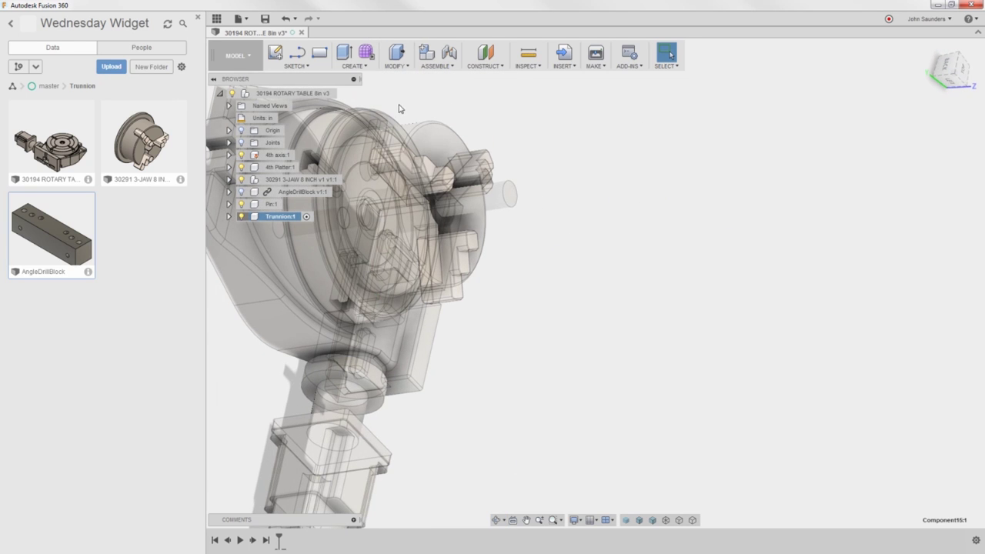
# Start a Center Rectangle sketch on the pin's end face, viewed from the top
pyautogui.click(302, 66)
pyautogui.moveTo(308, 100)
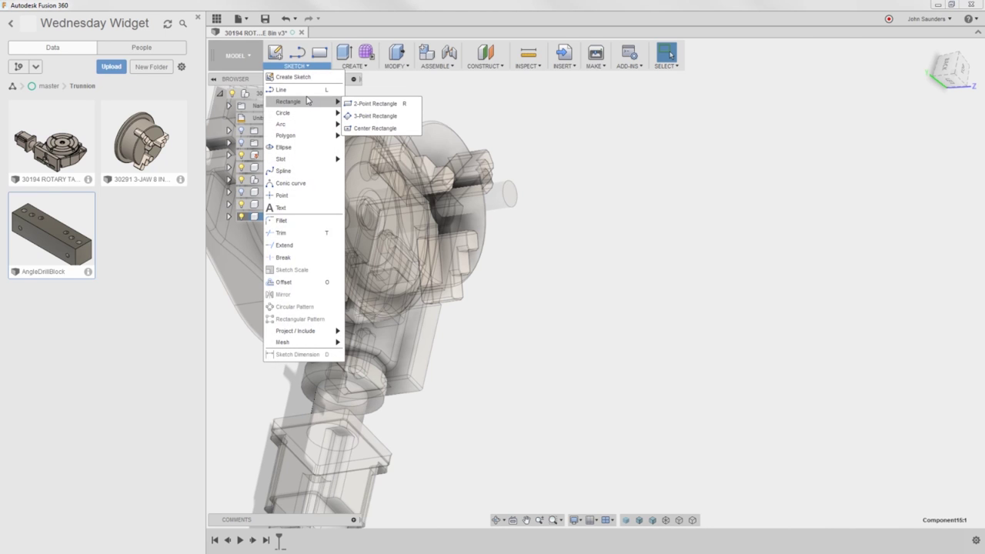
pyautogui.click(385, 129)
pyautogui.click(304, 198)
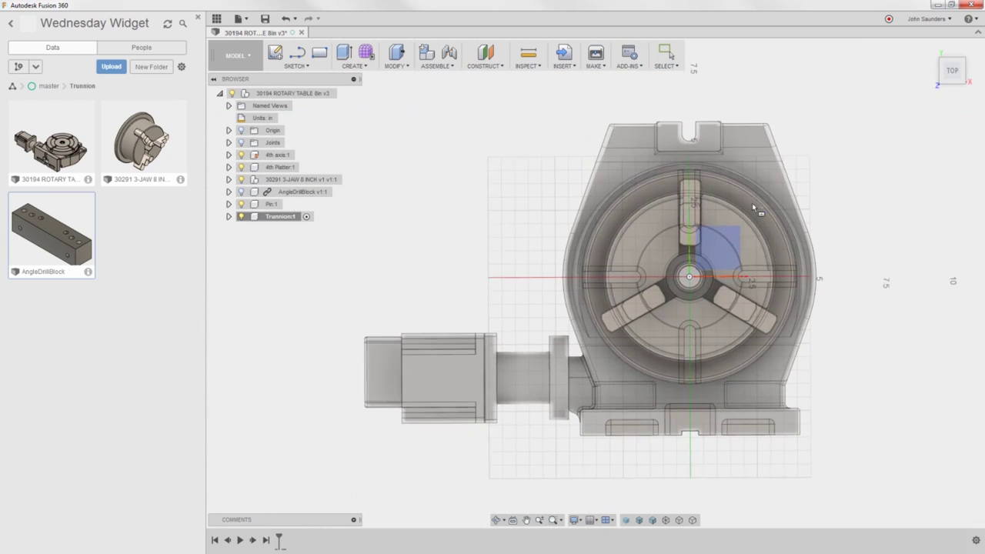
pyautogui.scroll(5, 692, 279)
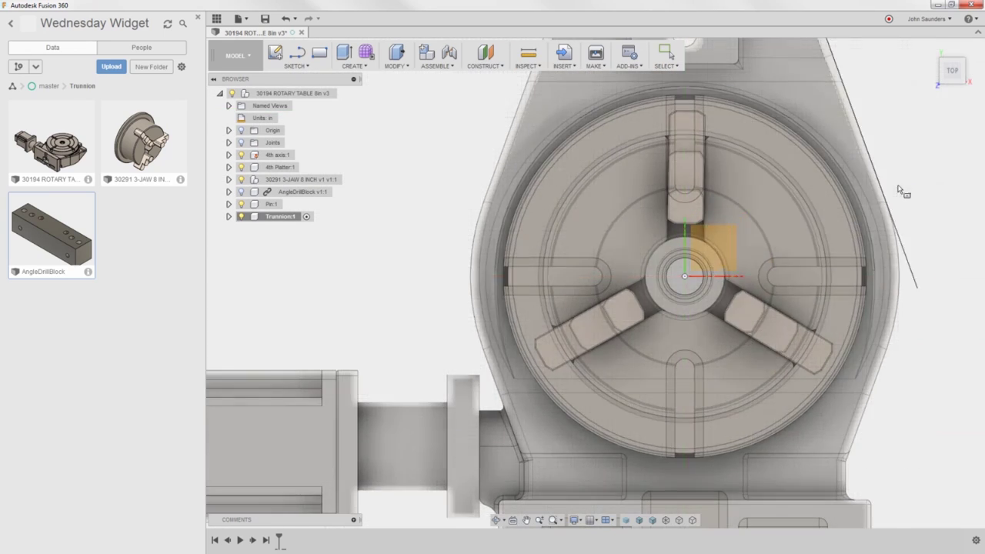
pyautogui.moveTo(692, 279)
pyautogui.keyDown('shift'); pyautogui.mouseDown(button='middle')
pyautogui.moveTo(687, 167)
pyautogui.moveTo(716, 184)
pyautogui.mouseUp(button='middle'); pyautogui.keyUp('shift')
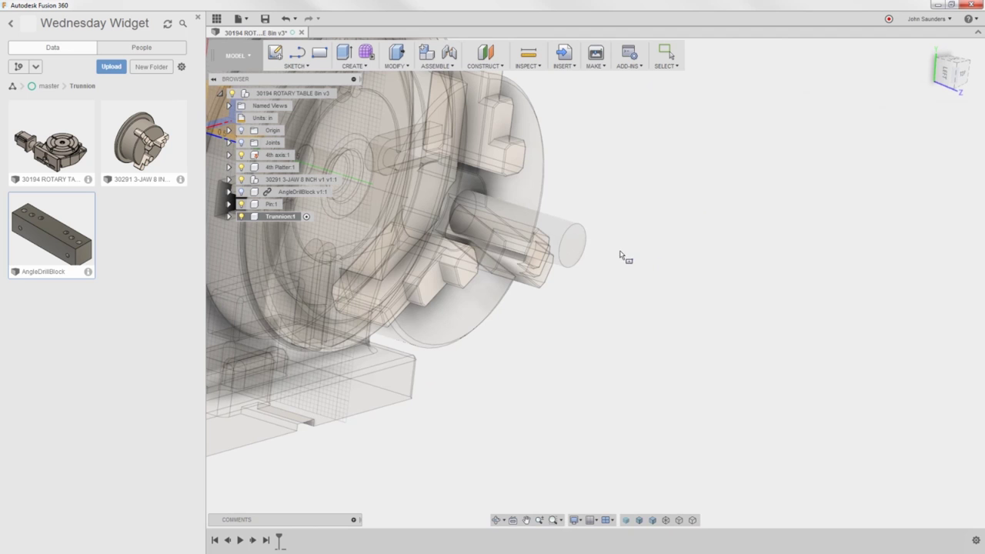
pyautogui.click(579, 248)
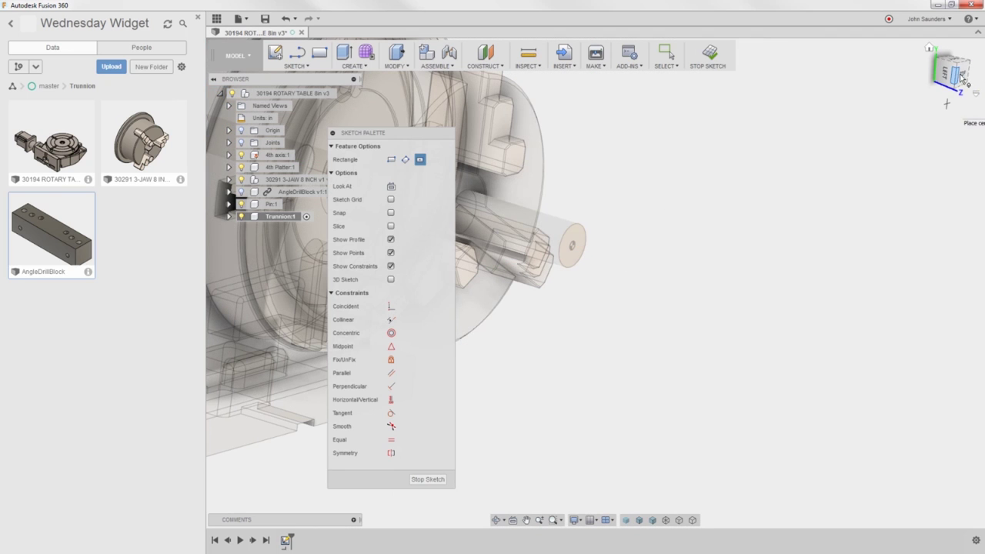
pyautogui.click(958, 76)
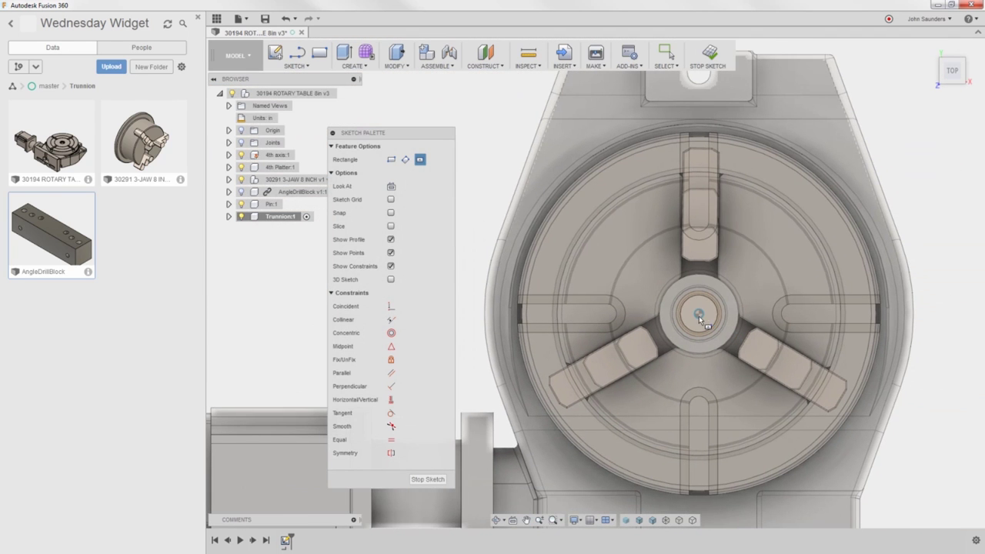
# Draw a 1.5 by 1.5 in square centred on the chuck centre
pyautogui.click(698, 315)
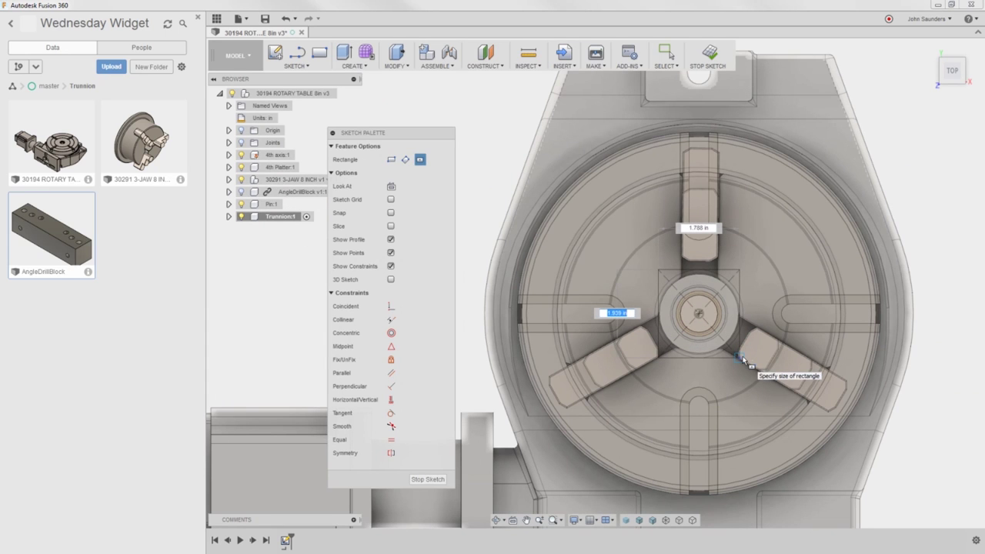
pyautogui.write('1')
pyautogui.press('Delete')
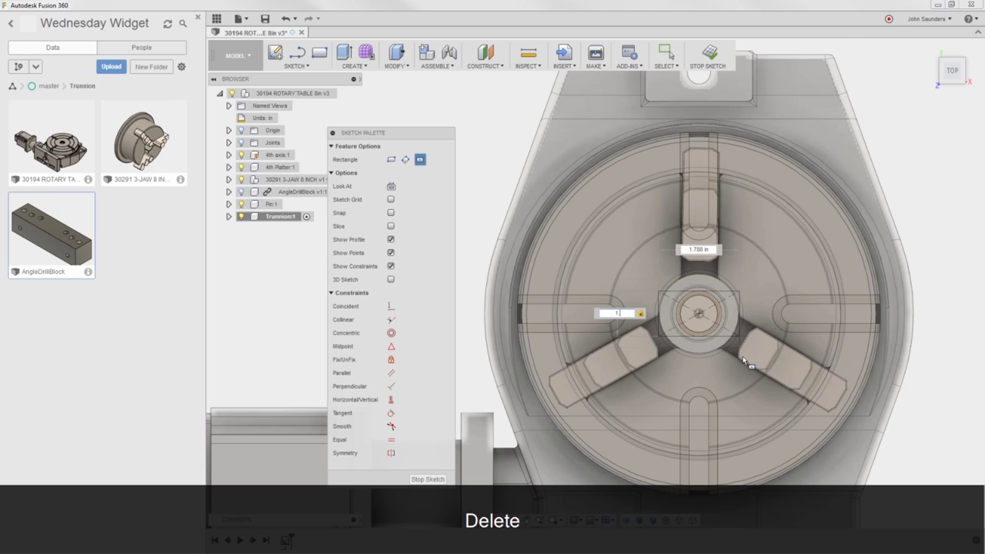
pyautogui.press('Tab')
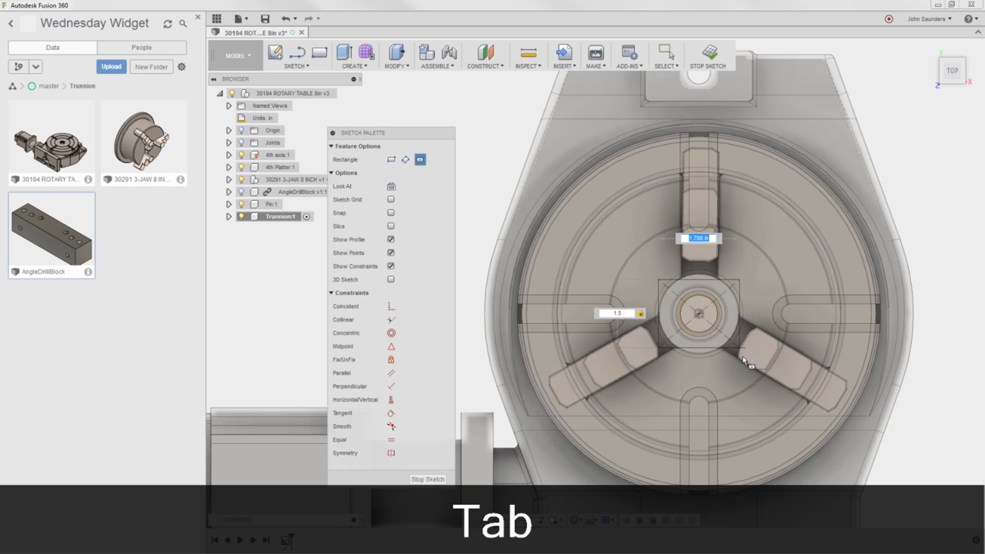
pyautogui.write('1.5')
pyautogui.press('Tab')
pyautogui.scroll(-2, 554, 308)
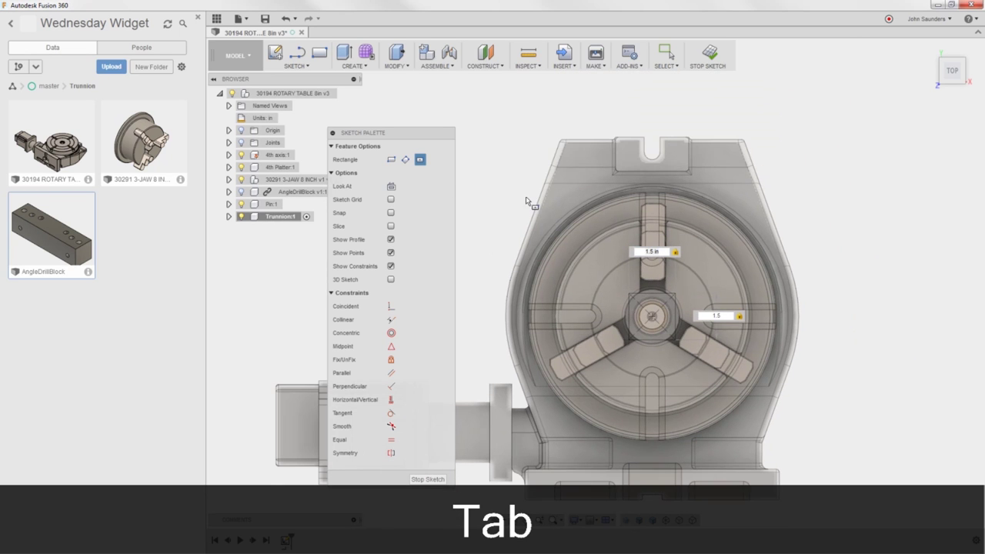
pyautogui.keyDown('shift'); pyautogui.moveTo(489, 194); pyautogui.dragTo(795, 225, button='middle'); pyautogui.keyUp('shift')
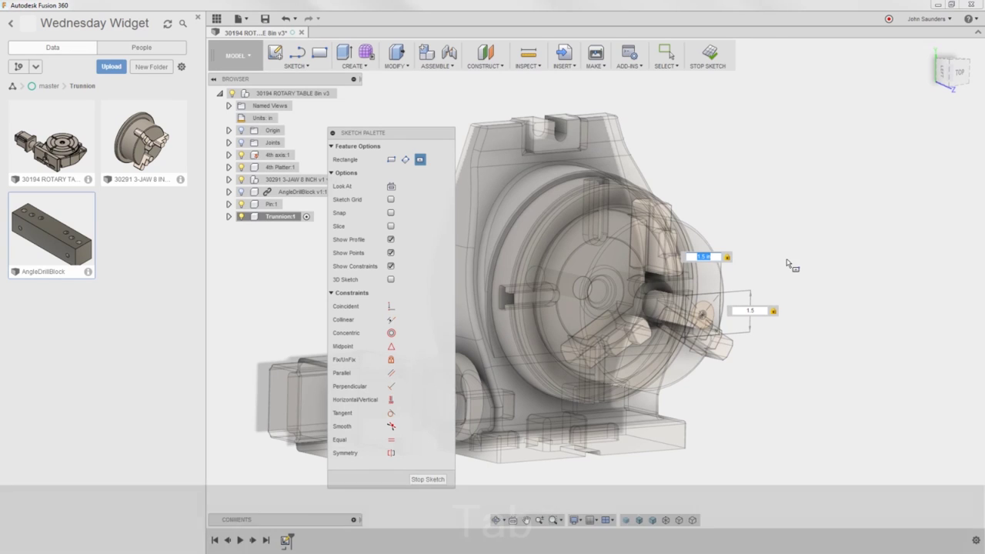
pyautogui.press('Return')
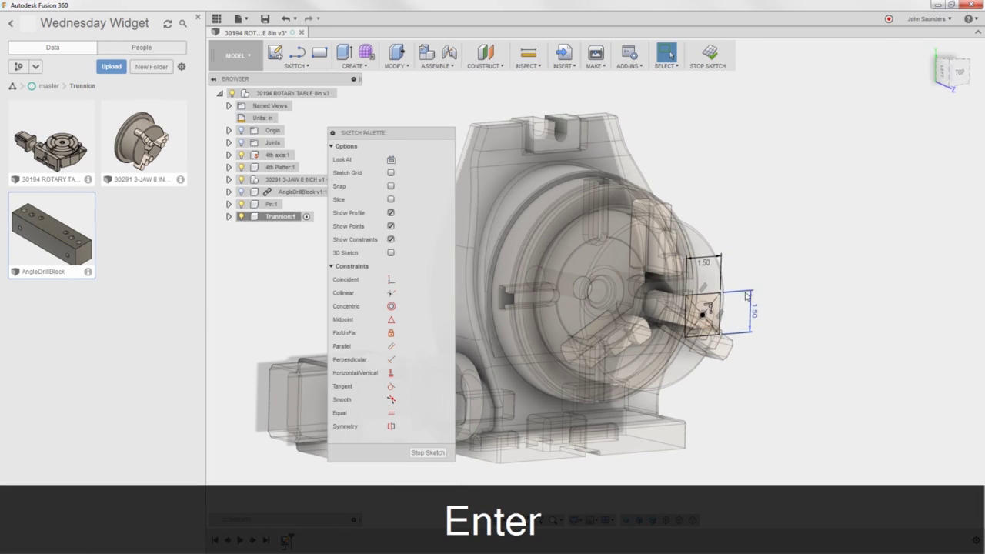
# Extrude the square profile 0.75 in toward the chuck as a new block body
pyautogui.keyDown('shift'); pyautogui.moveTo(752, 295); pyautogui.dragTo(784, 298, button='middle'); pyautogui.keyUp('shift')
pyautogui.press('e')
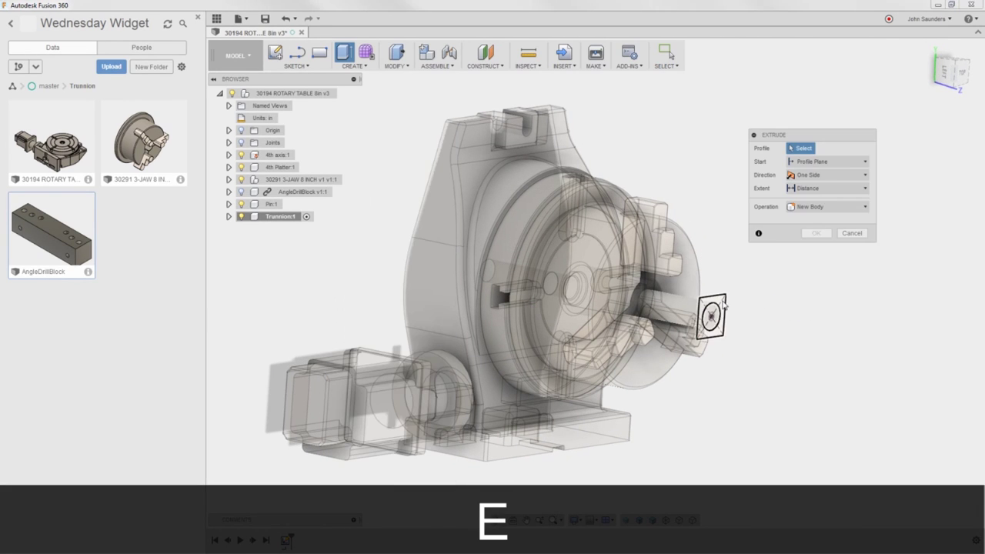
pyautogui.moveTo(712, 319)
pyautogui.mouseDown()
pyautogui.moveTo(691, 316)
pyautogui.moveTo(701, 309)
pyautogui.mouseUp()
pyautogui.keyDown('shift'); pyautogui.moveTo(702, 309); pyautogui.dragTo(770, 296, button='middle'); pyautogui.keyUp('shift')
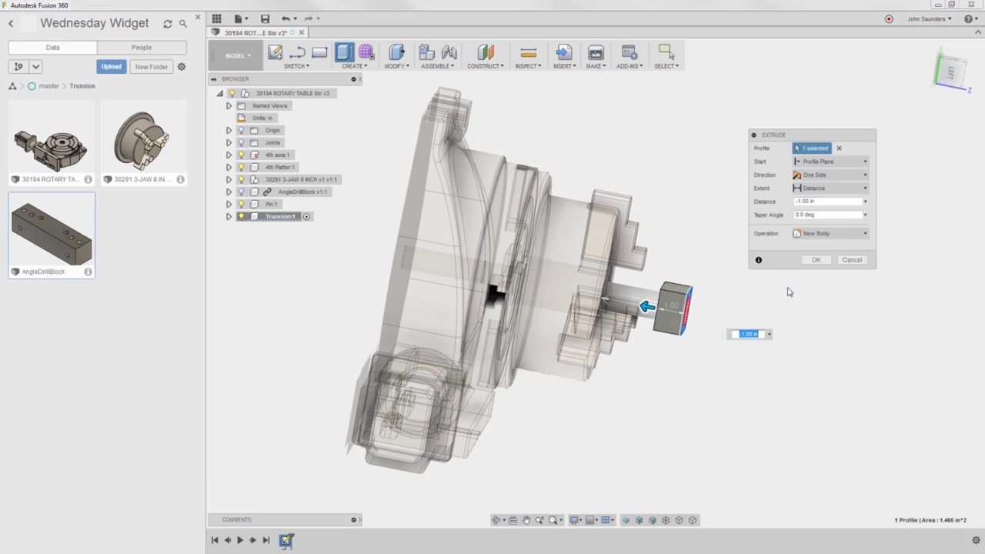
pyautogui.write('5')
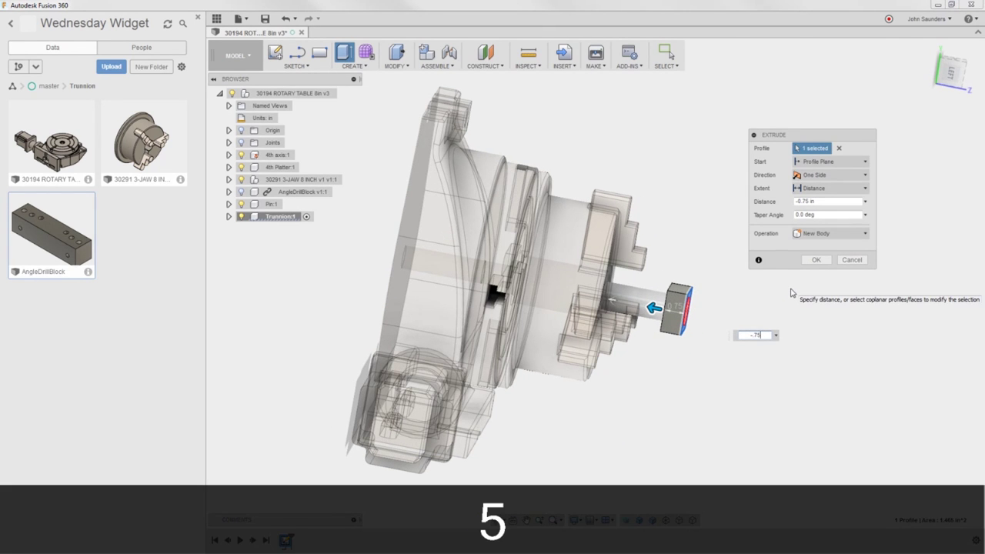
pyautogui.keyDown('shift'); pyautogui.moveTo(770, 306); pyautogui.dragTo(692, 304, button='middle'); pyautogui.keyUp('shift')
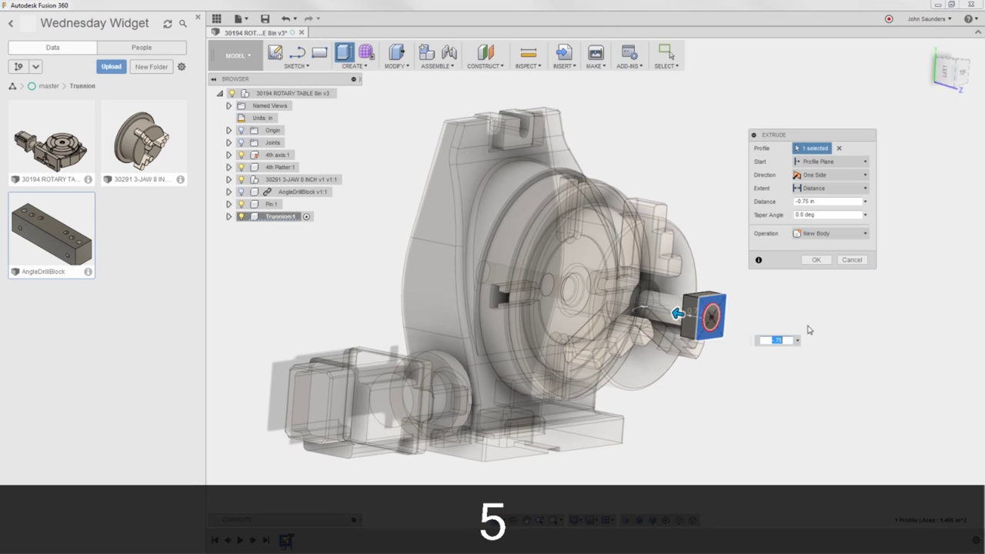
pyautogui.click(815, 260)
# Clear the face selection and make Pin the active component
pyautogui.scroll(5, 731, 323)
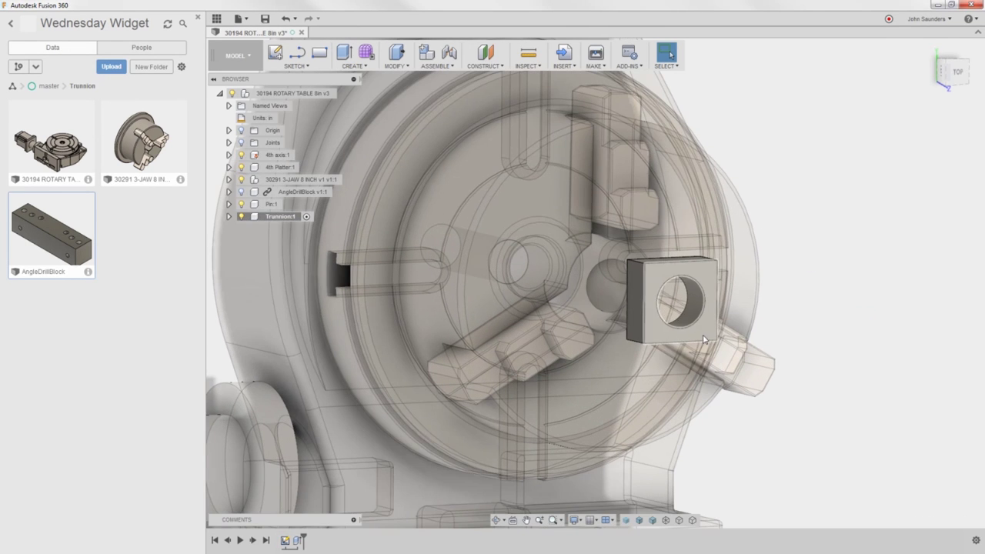
pyautogui.click(671, 302)
pyautogui.scroll(-2, 896, 343)
pyautogui.moveTo(903, 335); pyautogui.dragTo(825, 327, button='middle')
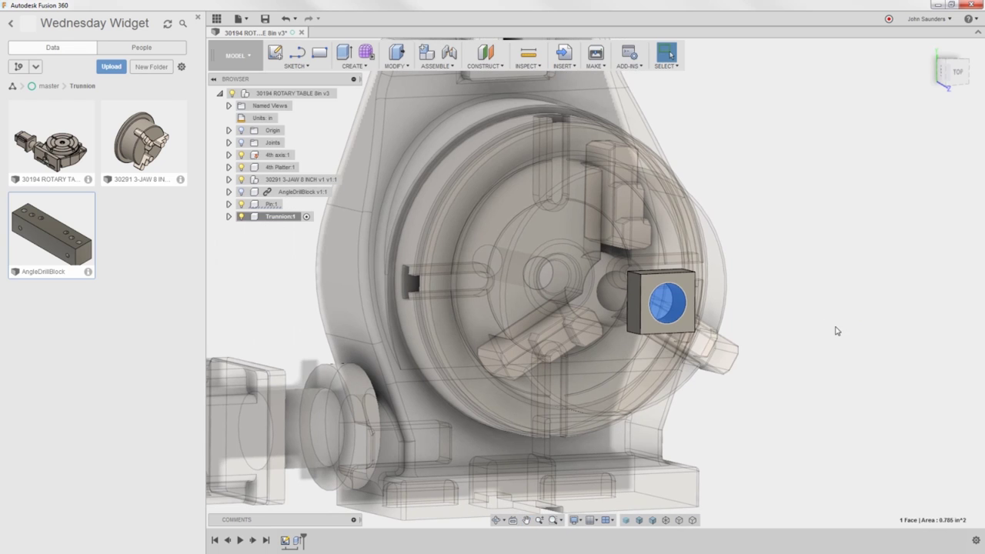
pyautogui.click(767, 144)
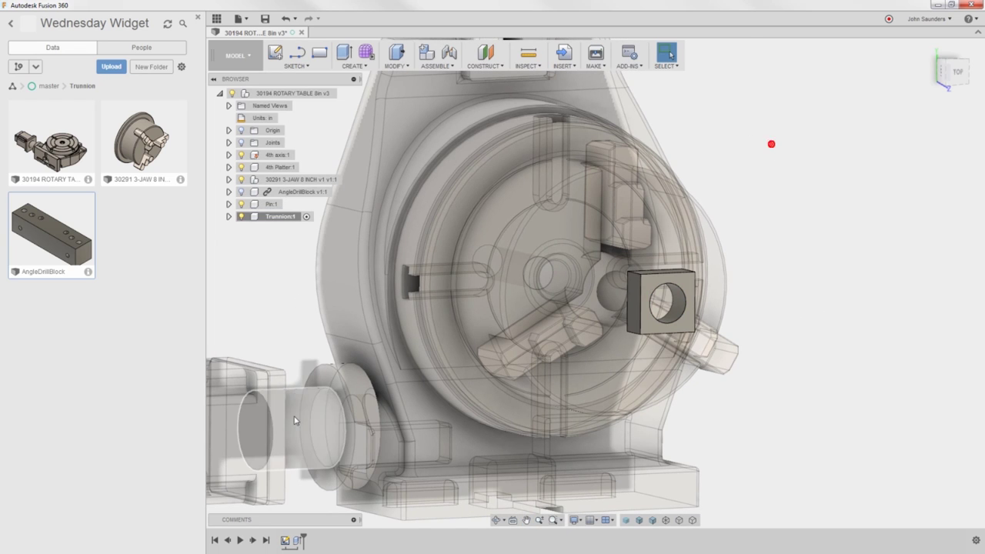
pyautogui.click(256, 284)
pyautogui.click(290, 204)
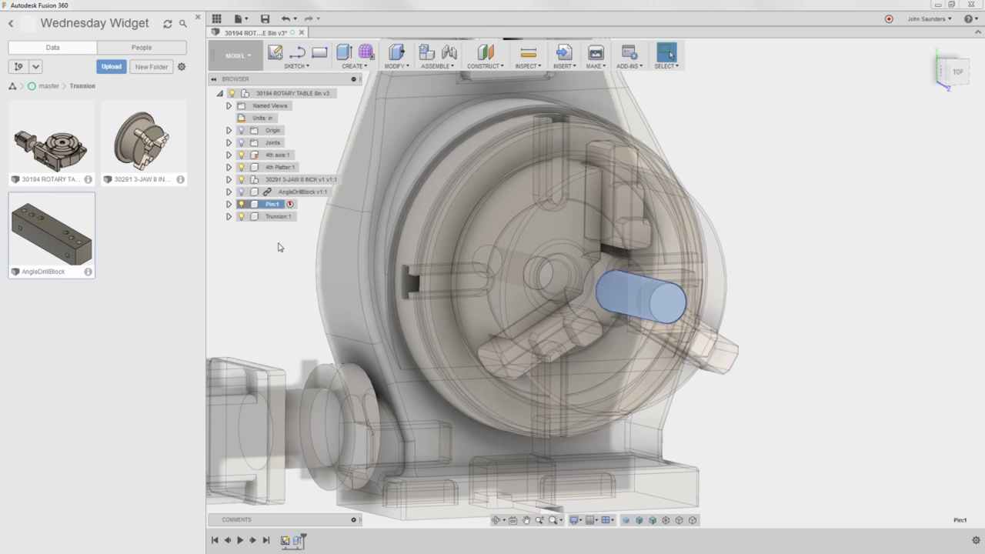
# Edit the Pin's Sketch1 to reduce the circle diameter, then stop the sketch
pyautogui.rightClick(284, 542)
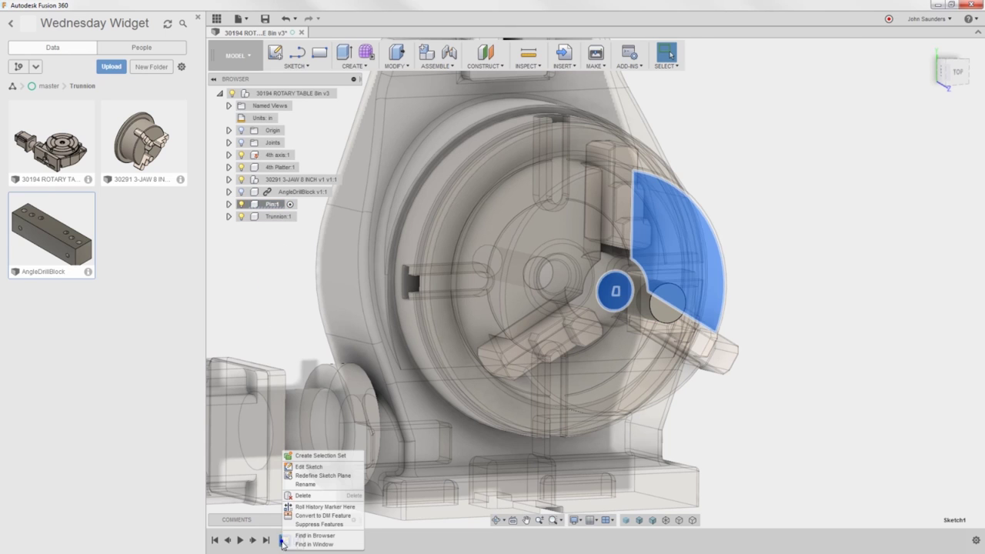
pyautogui.click(333, 467)
pyautogui.doubleClick(632, 289)
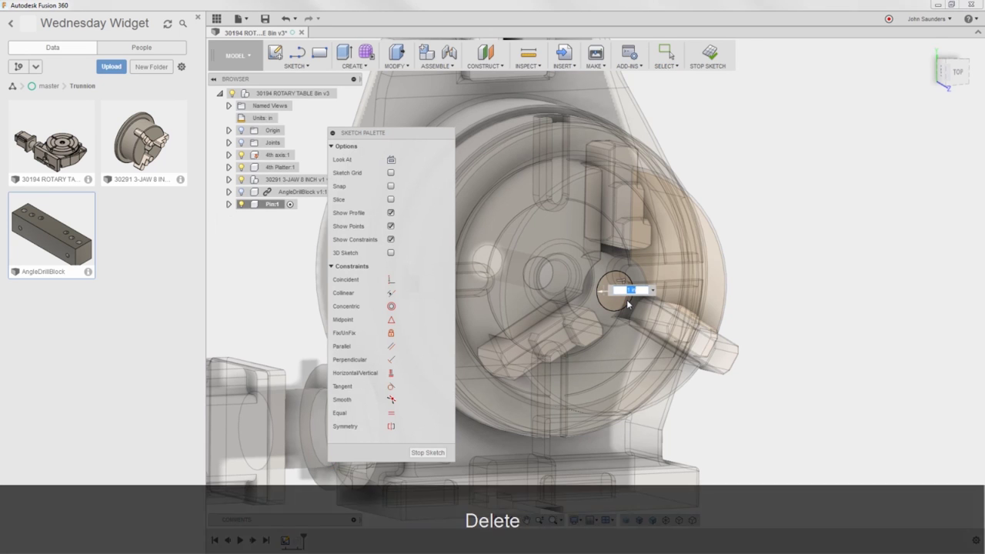
pyautogui.press('Return')
pyautogui.click(709, 54)
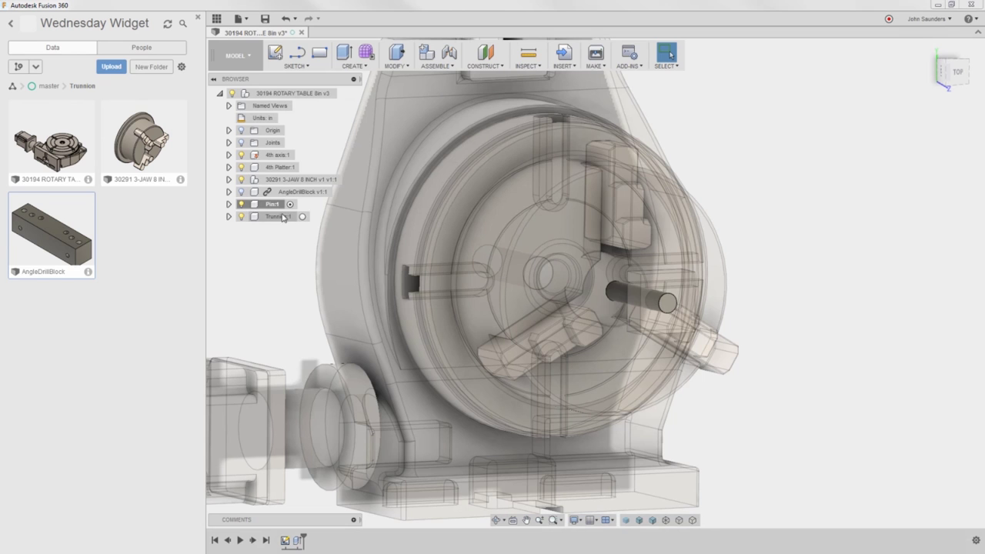
# Reactivate the Trunnion component and hide the Data panel
pyautogui.click(279, 216)
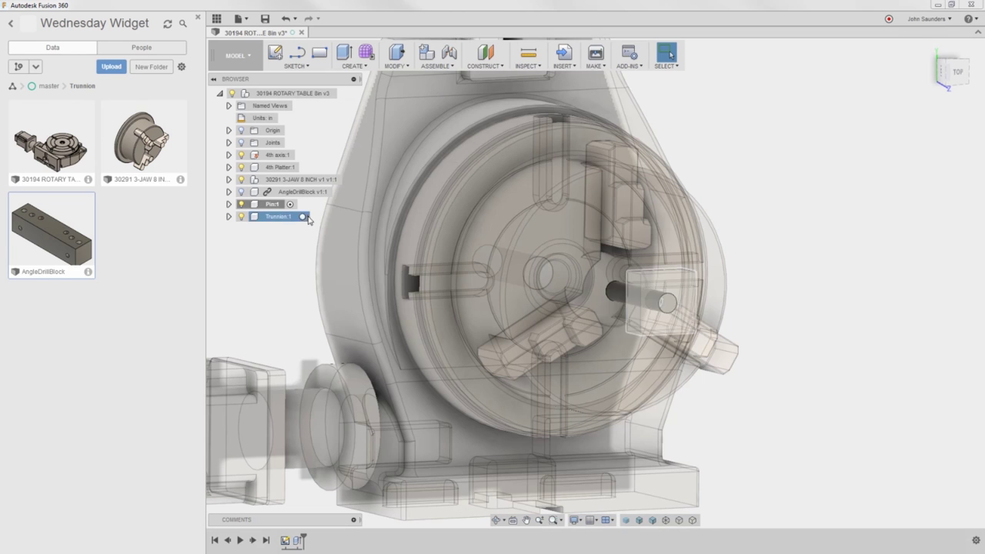
pyautogui.click(259, 263)
pyautogui.click(197, 16)
pyautogui.keyDown('shift'); pyautogui.moveTo(710, 240); pyautogui.dragTo(712, 209, button='middle'); pyautogui.keyUp('shift')
# Start a line sketch on the block's left face, viewed square-on
pyautogui.click(946, 87)
pyautogui.press('l')
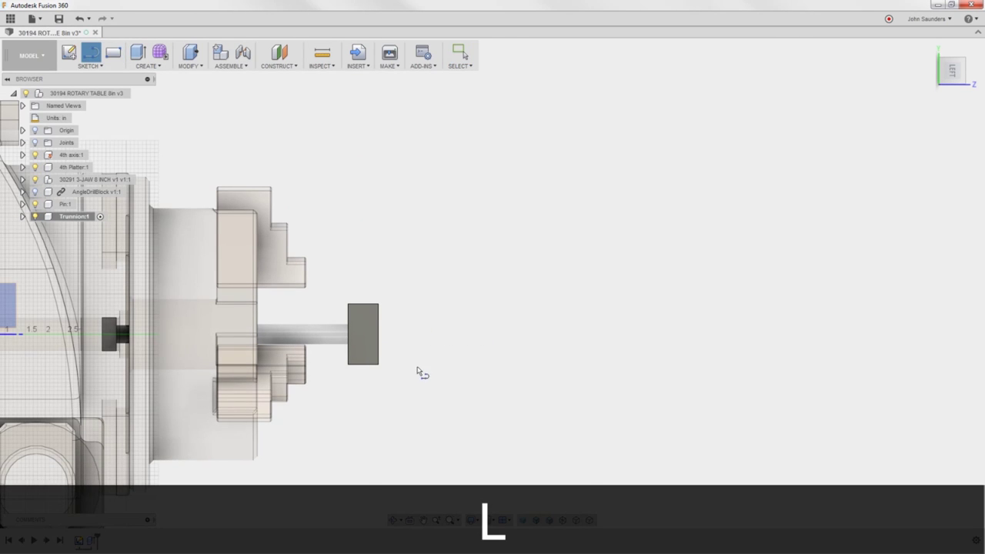
pyautogui.click(361, 341)
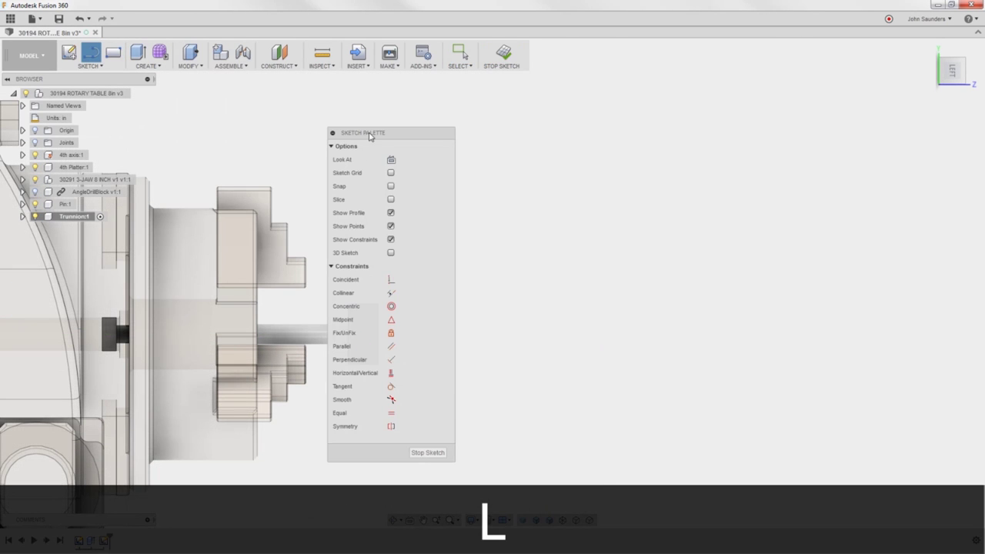
pyautogui.moveTo(370, 133)
pyautogui.mouseDown()
pyautogui.moveTo(784, 132)
pyautogui.moveTo(823, 121)
pyautogui.mouseUp()
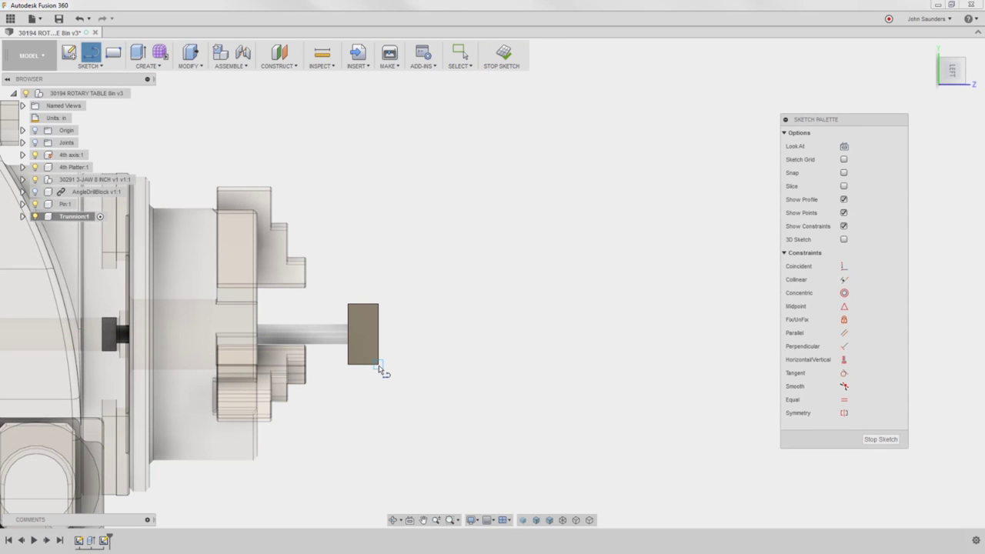
# Draw a closed six-segment L profile out from the block's lower-right corner
pyautogui.click(378, 365)
pyautogui.click(577, 364)
pyautogui.click(577, 294)
pyautogui.click(537, 294)
pyautogui.click(535, 347)
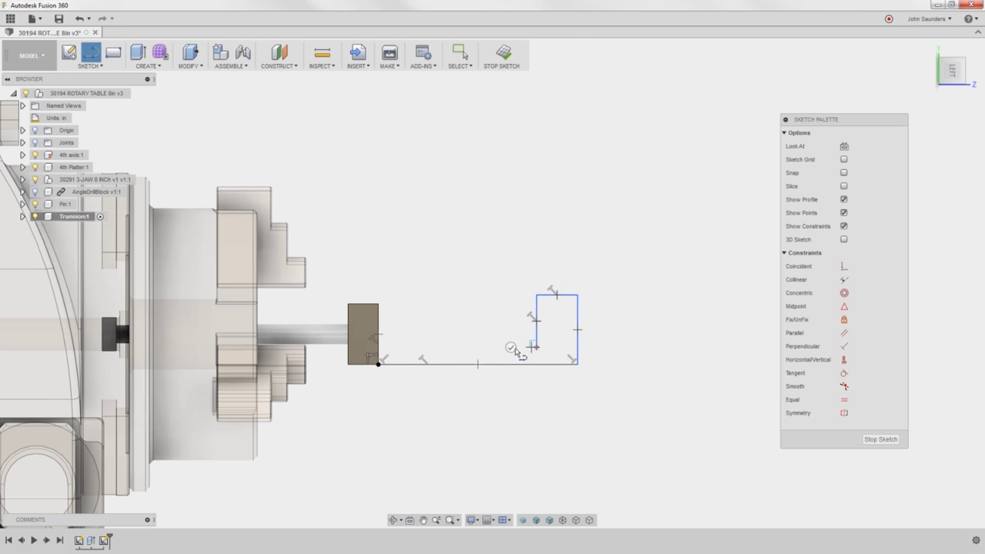
pyautogui.click(378, 348)
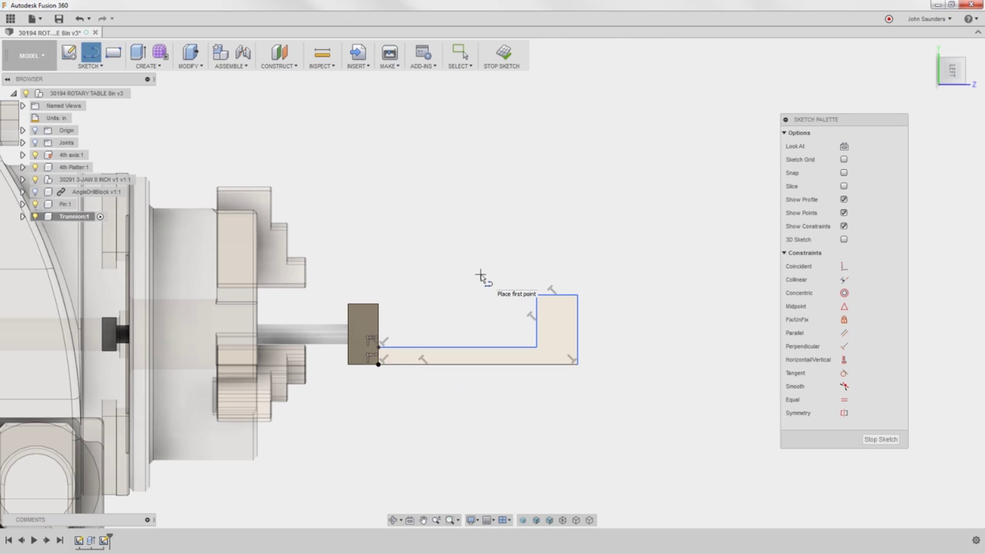
pyautogui.press('d')
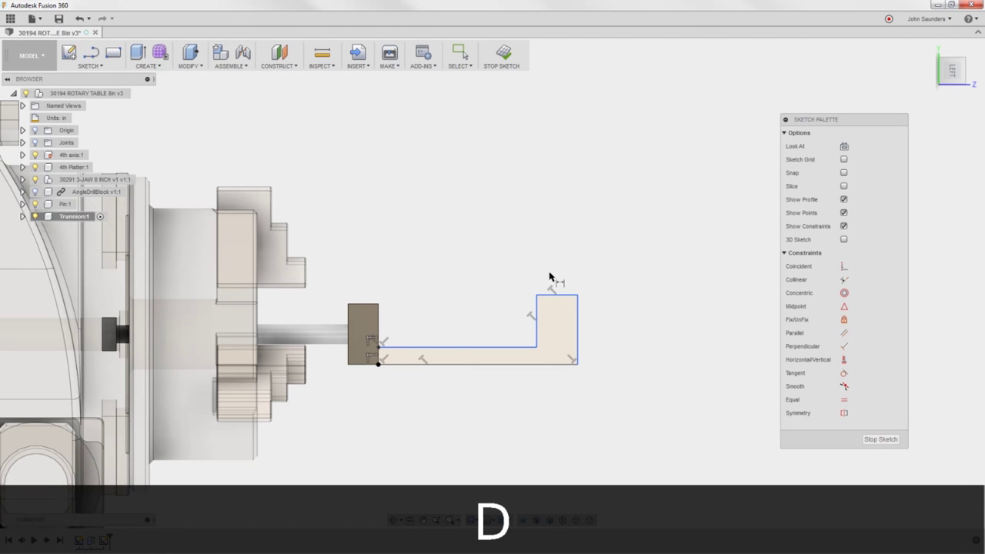
# Dimension the bracket's overall length to 4.1 in
pyautogui.click(347, 359)
pyautogui.press('Escape')
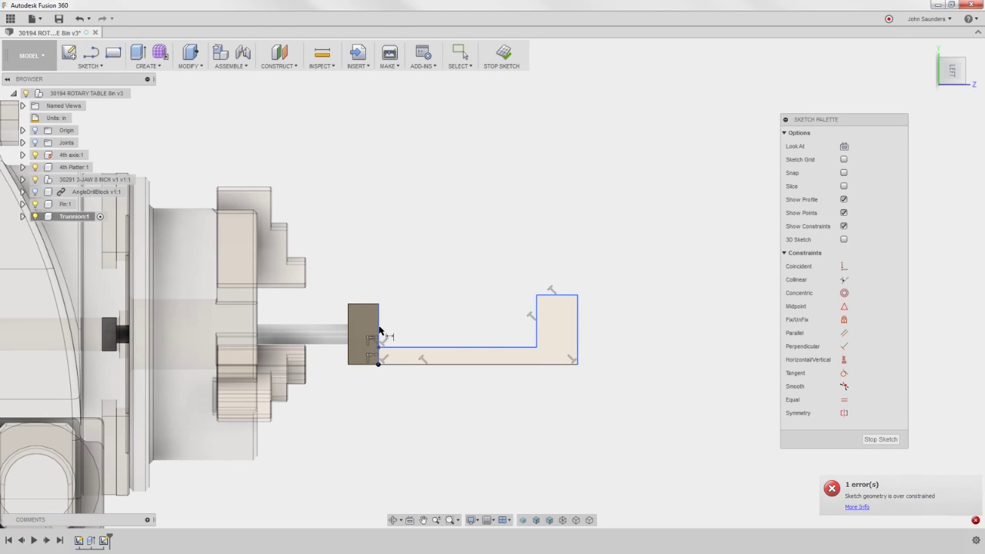
pyautogui.click(378, 336)
pyautogui.click(536, 330)
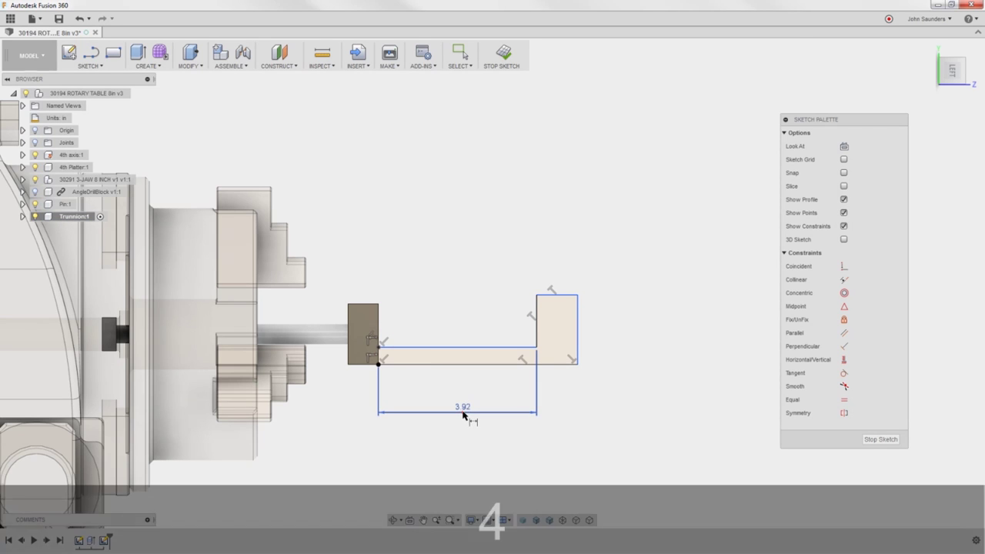
pyautogui.click(462, 414)
pyautogui.doubleClick(462, 408)
pyautogui.write('4.1')
pyautogui.press('Return')
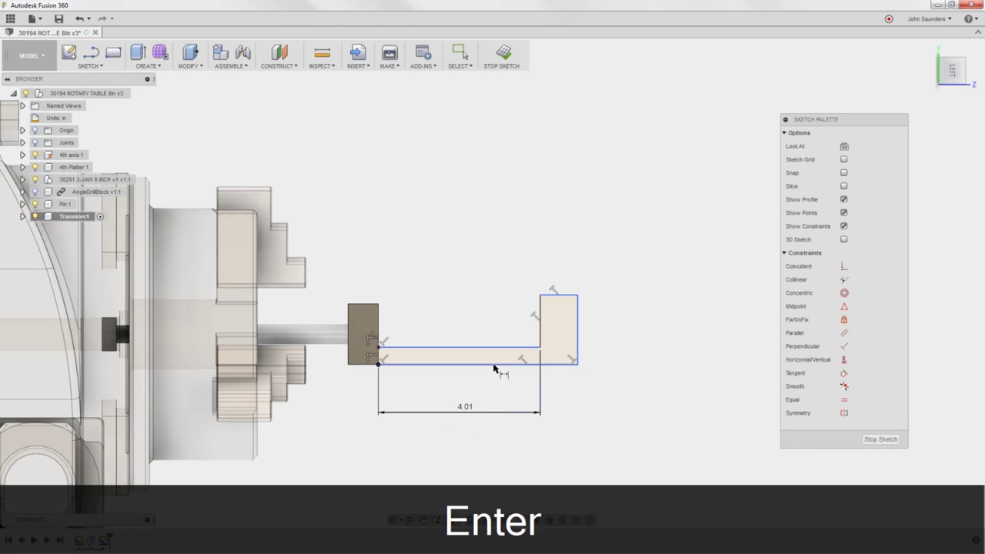
# Make the right step's top edge collinear with the left block's top edge
pyautogui.click(576, 331)
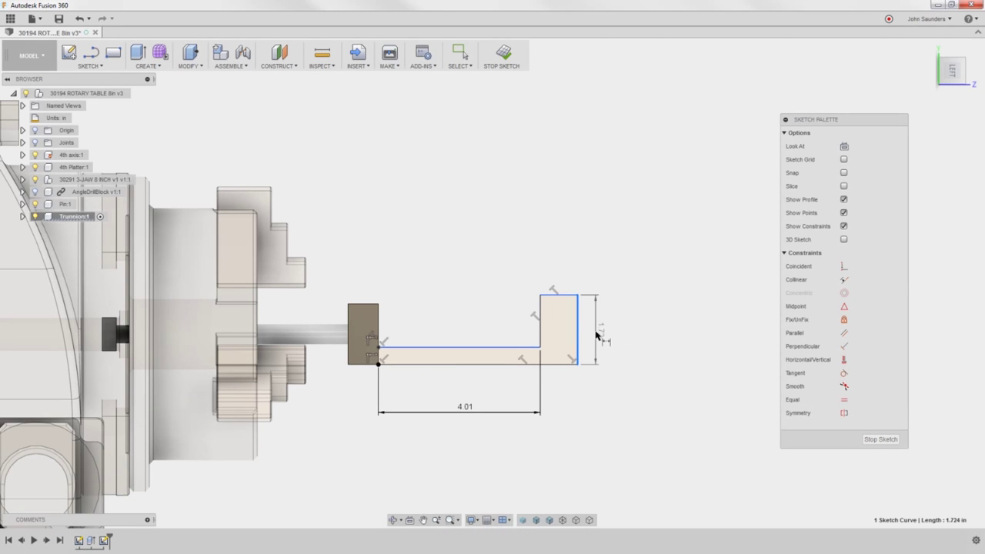
pyautogui.click(598, 335)
pyautogui.hotkey('ctrl', 'z')
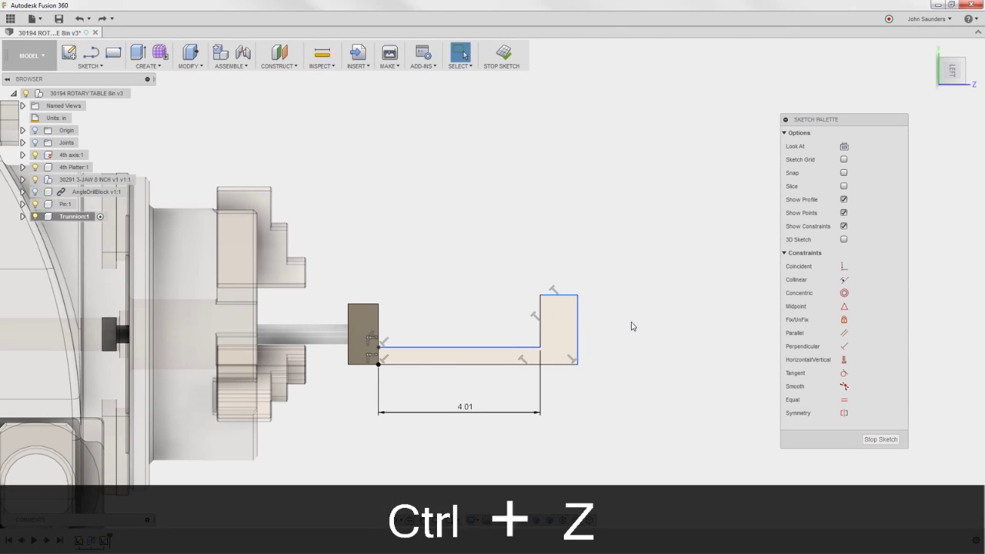
pyautogui.click(845, 280)
pyautogui.click(563, 295)
pyautogui.click(367, 306)
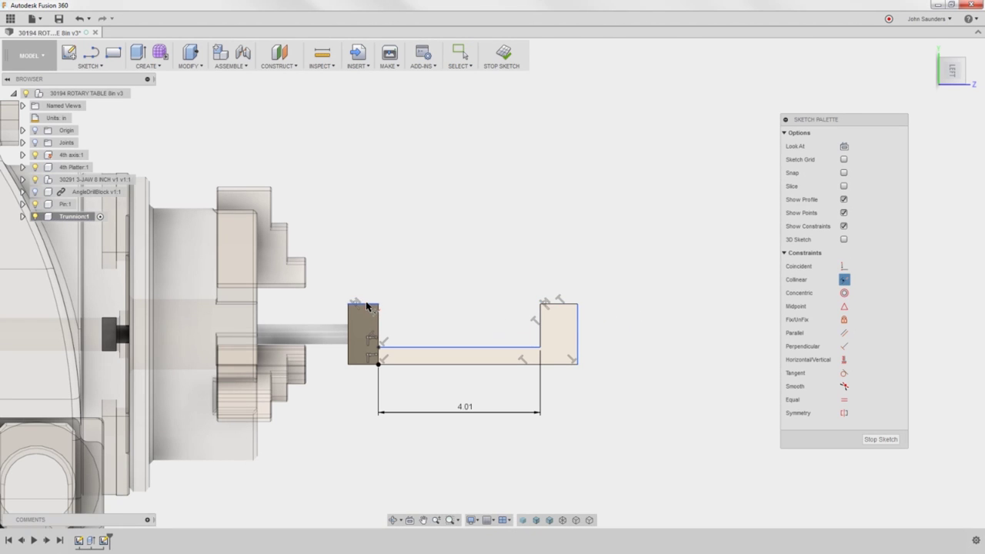
# Add a 0.75 reference dimension under the block and set the step width to 0.75
pyautogui.press('d')
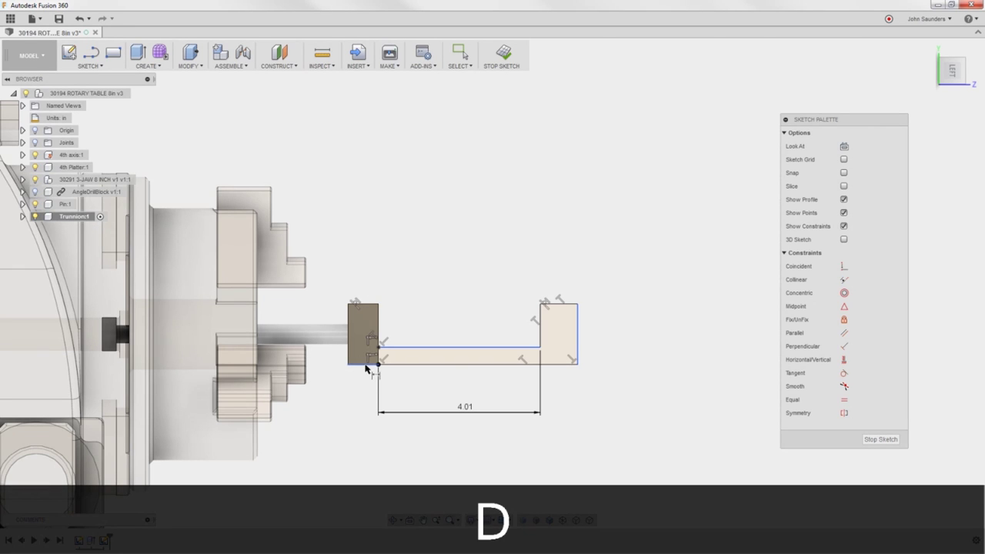
pyautogui.click(366, 364)
pyautogui.click(364, 447)
pyautogui.press('Return')
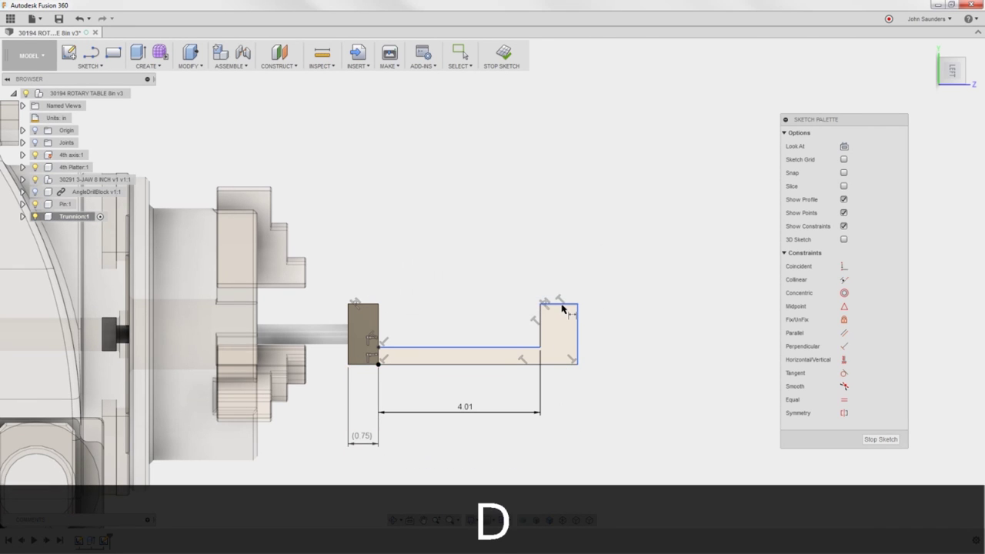
pyautogui.click(563, 308)
pyautogui.click(574, 402)
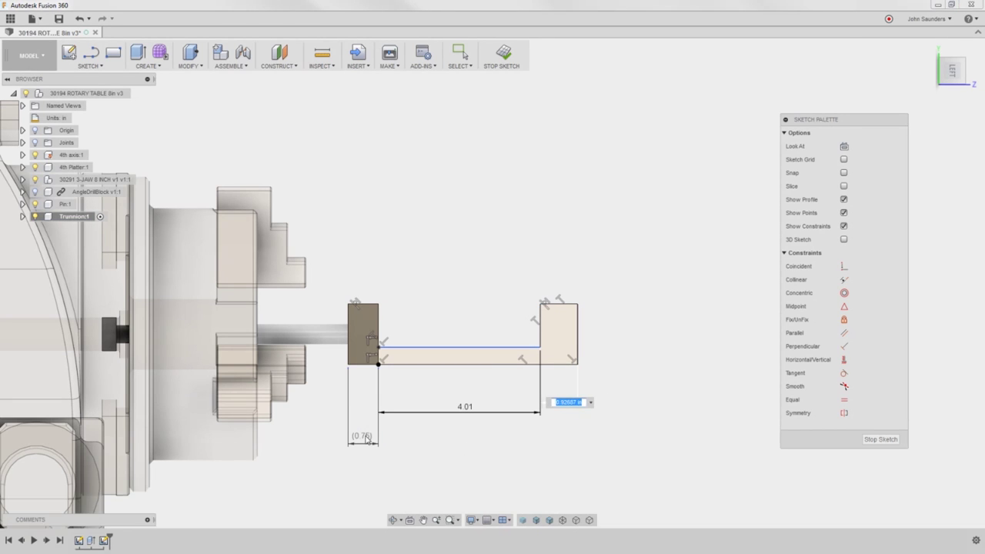
pyautogui.write('0.75')
pyautogui.press('Return')
# Dimension the arm thickness to 0.75 in
pyautogui.scroll(2, 458, 316)
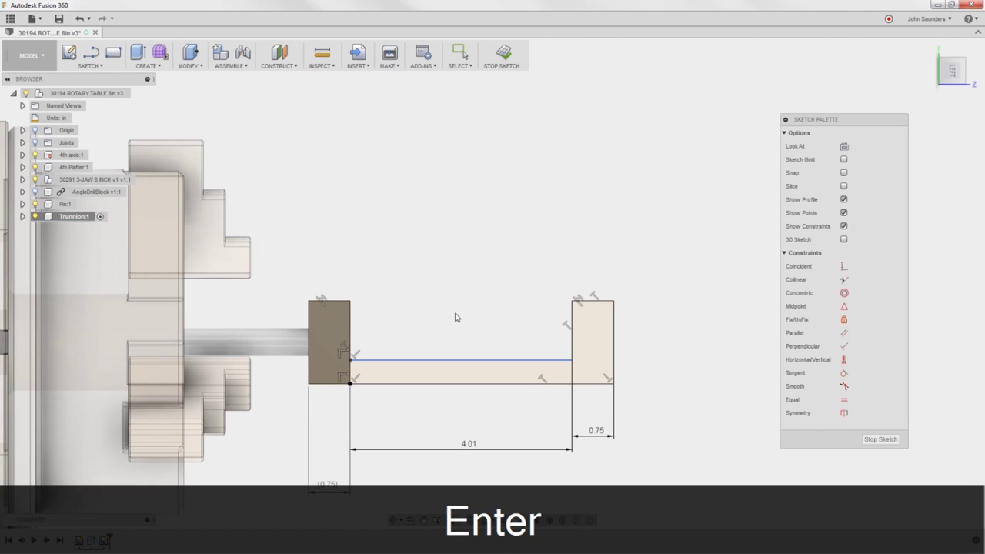
pyautogui.press('d')
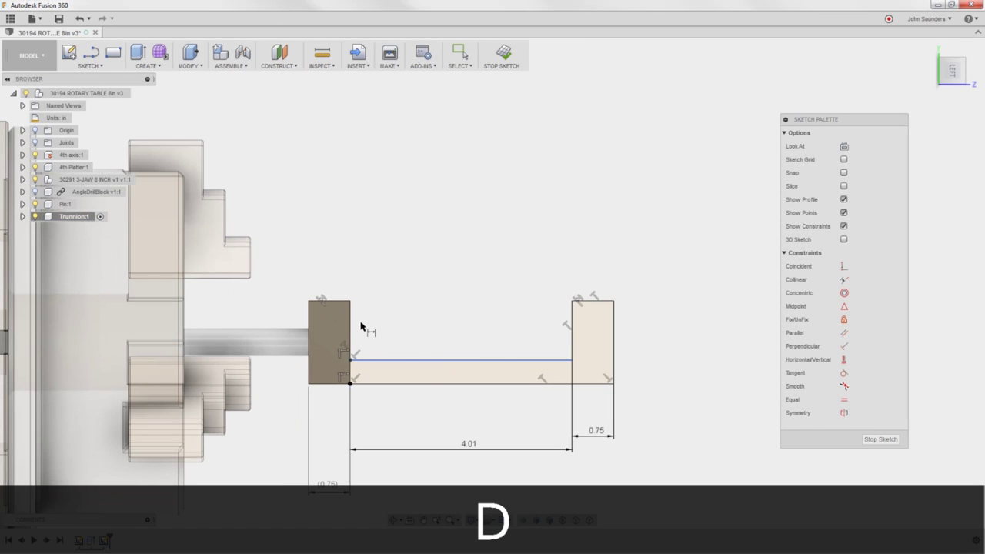
pyautogui.click(460, 359)
pyautogui.click(475, 383)
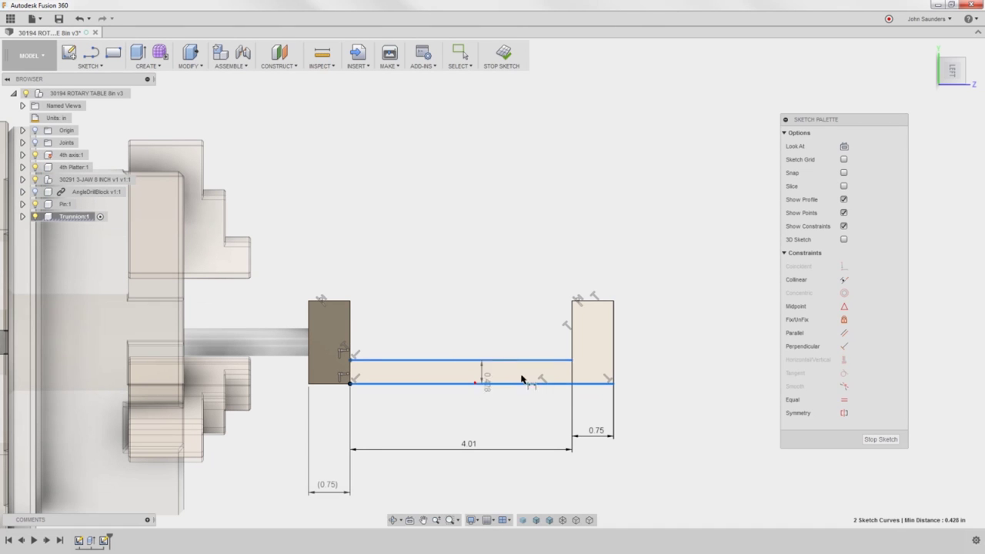
pyautogui.click(660, 372)
pyautogui.press('Delete')
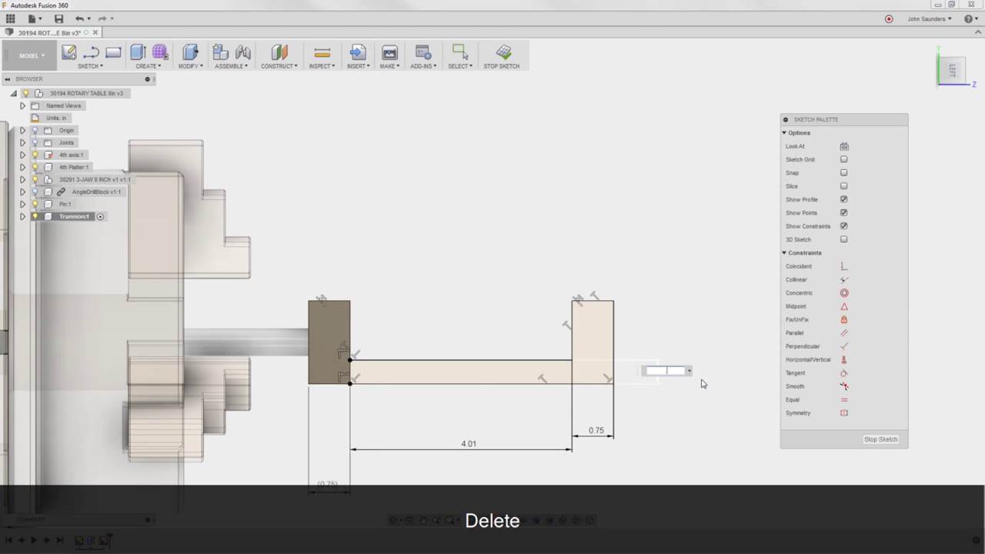
pyautogui.write('.75')
pyautogui.press('Return')
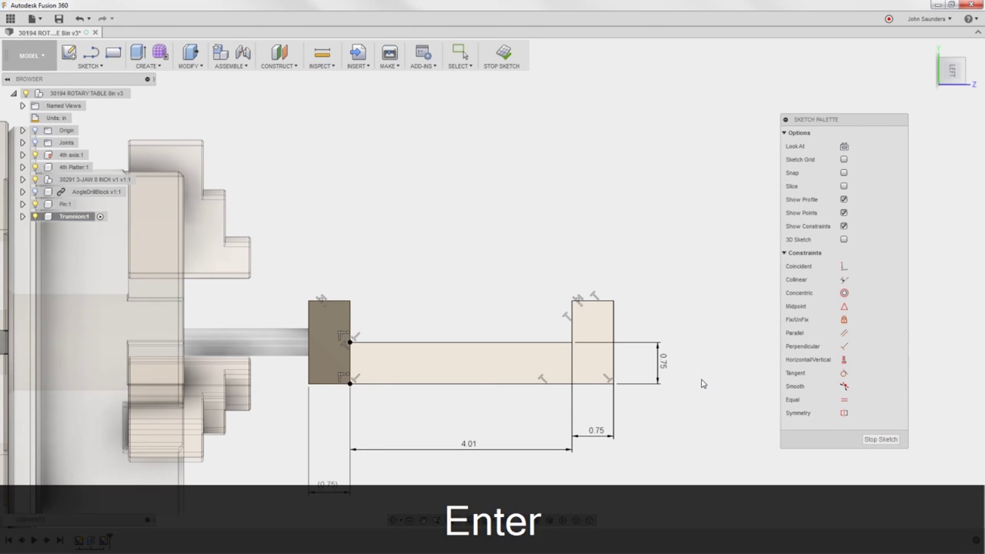
pyautogui.moveTo(442, 300)
pyautogui.keyDown('shift'); pyautogui.mouseDown(button='middle')
pyautogui.moveTo(451, 292)
pyautogui.moveTo(446, 325)
pyautogui.mouseUp(button='middle'); pyautogui.keyUp('shift')
# Extrude the L-profile To Object up to the block face, joining it into one bracket
pyautogui.press('e')
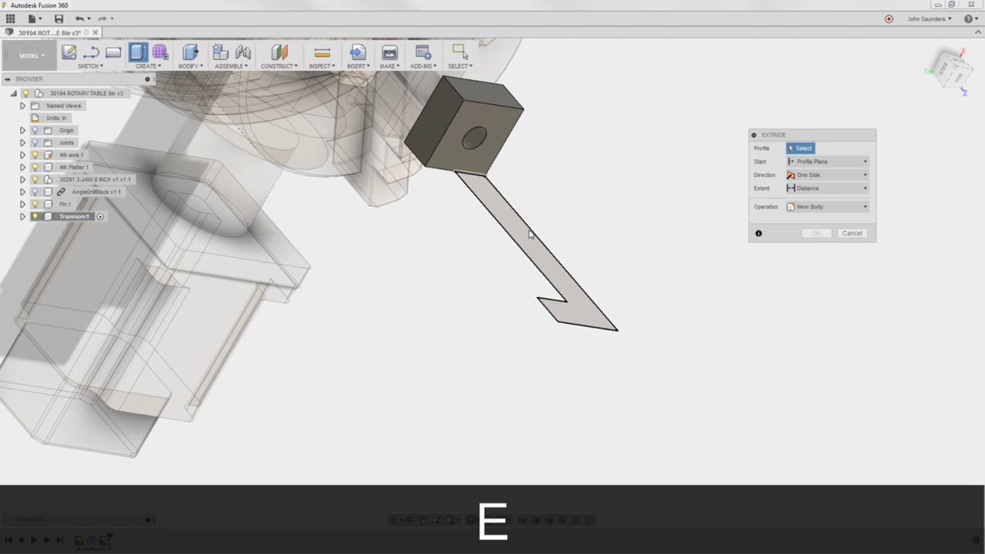
pyautogui.click(530, 236)
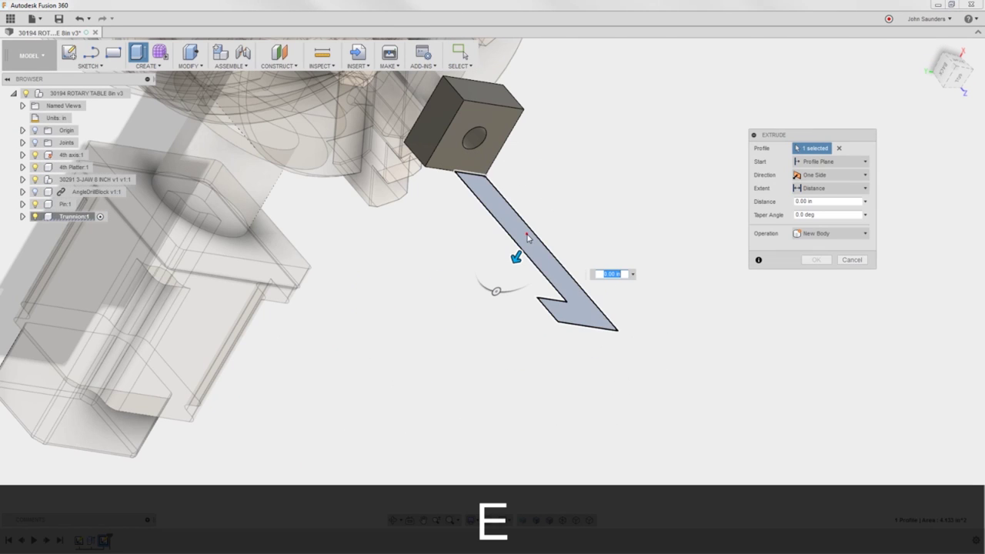
pyautogui.click(803, 190)
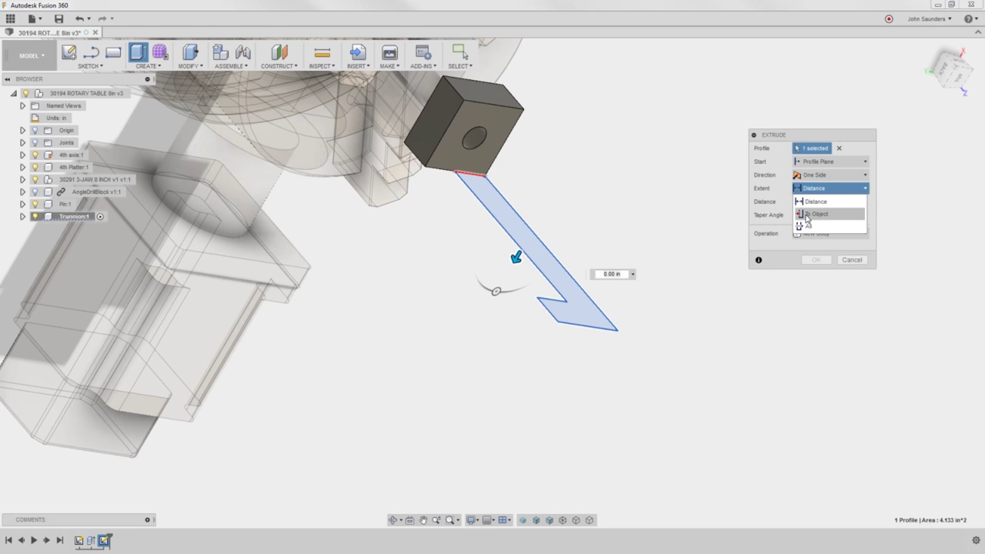
pyautogui.click(814, 214)
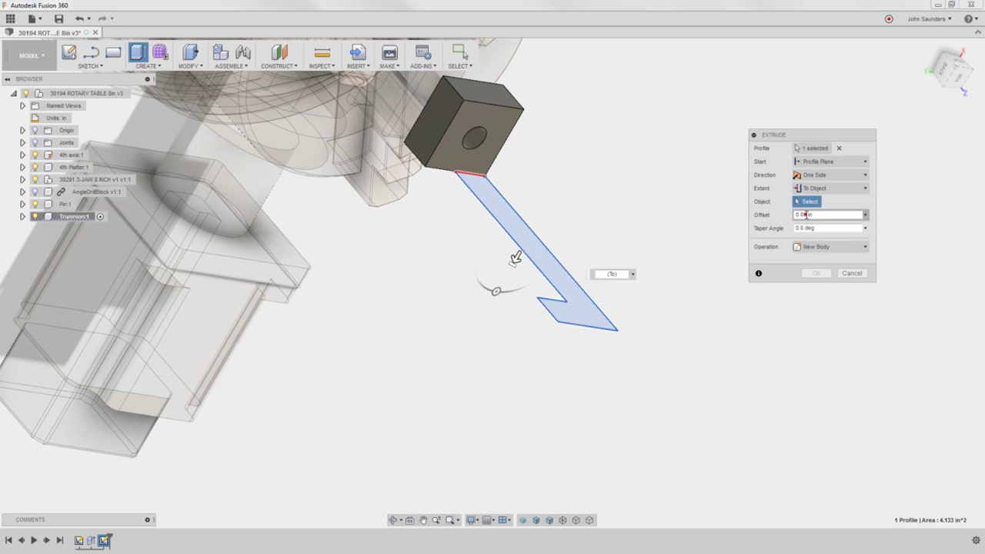
pyautogui.click(488, 94)
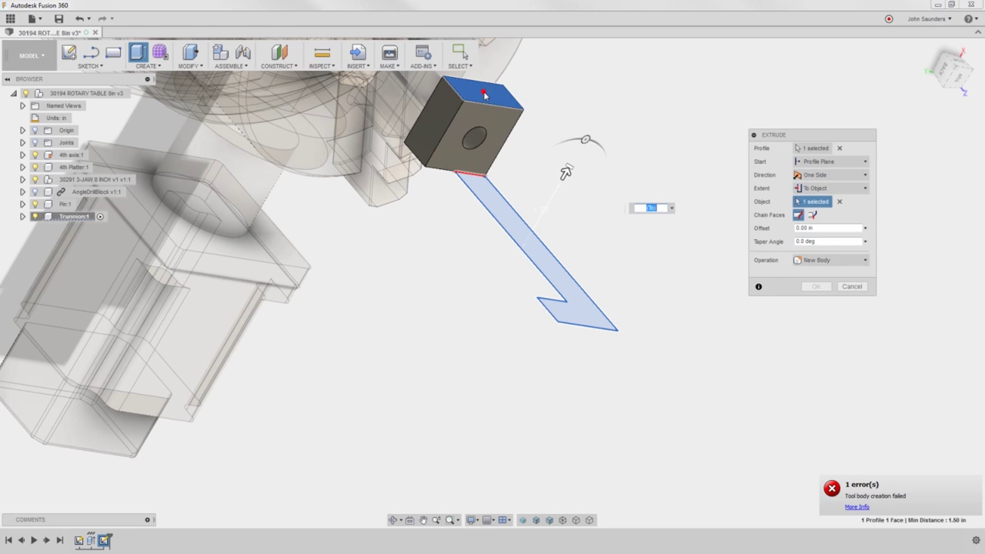
pyautogui.click(840, 201)
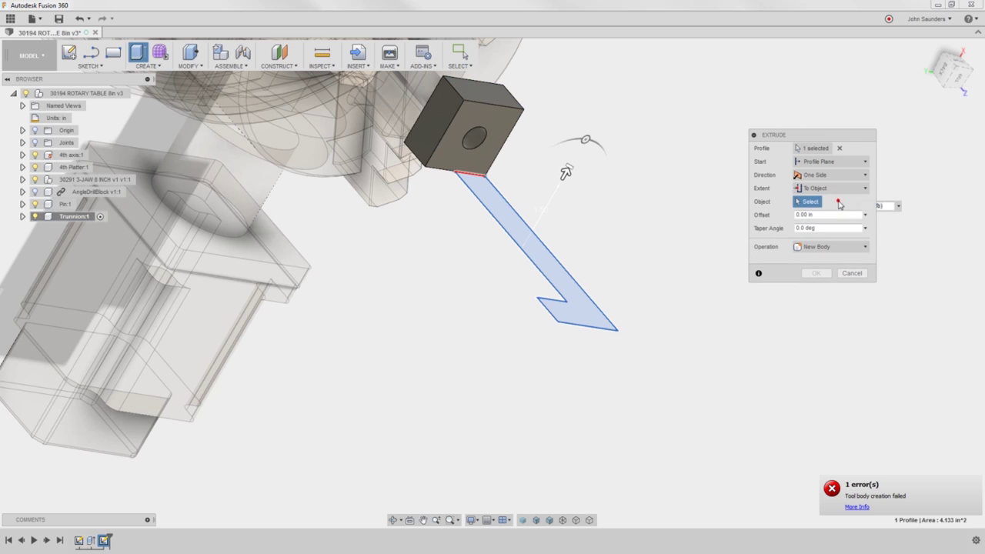
pyautogui.click(526, 113)
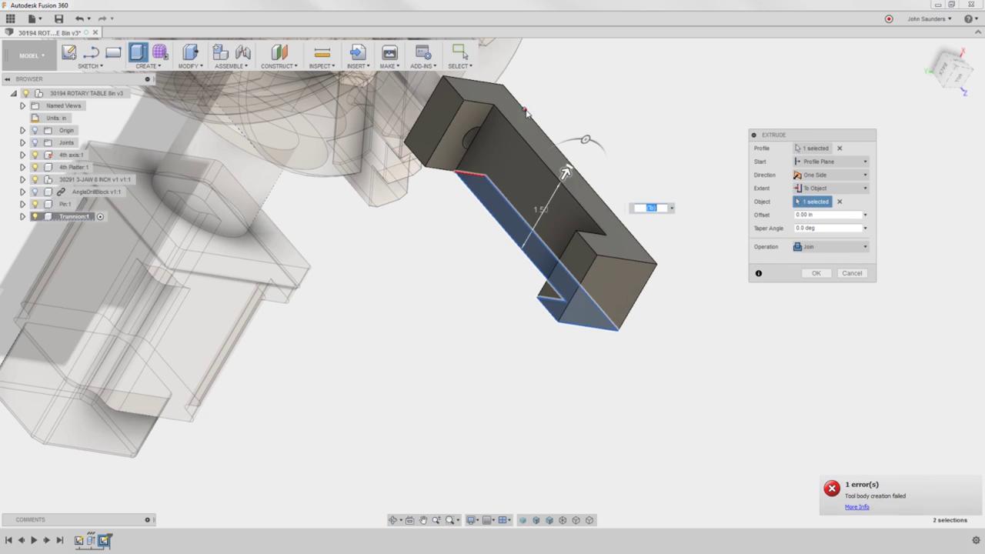
pyautogui.keyDown('shift'); pyautogui.moveTo(702, 370); pyautogui.dragTo(745, 317, button='middle'); pyautogui.keyUp('shift')
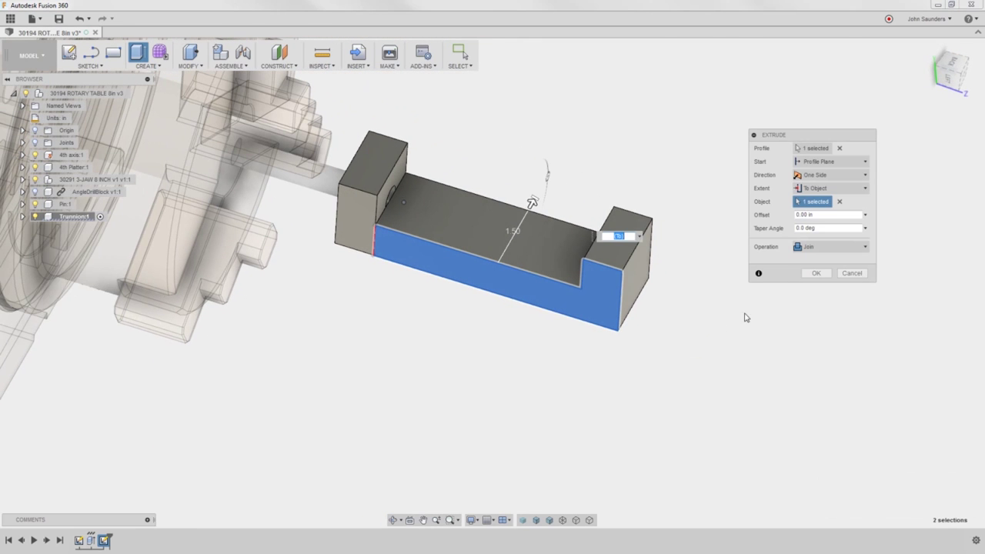
pyautogui.click(816, 273)
pyautogui.keyDown('shift'); pyautogui.moveTo(713, 312); pyautogui.dragTo(741, 237, button='middle'); pyautogui.keyUp('shift')
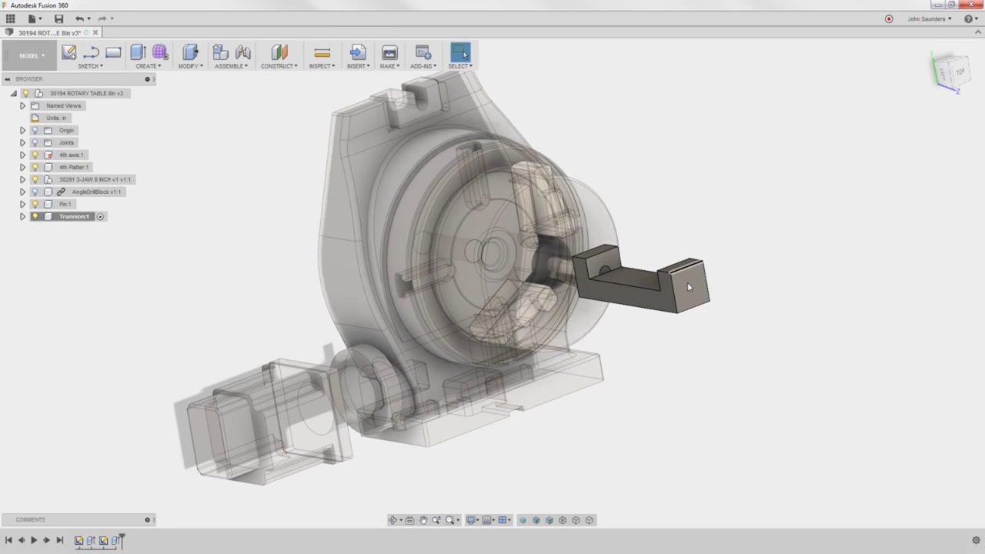
# Start a Point sketch on the bracket's square end face, viewed from the top
pyautogui.press('c')
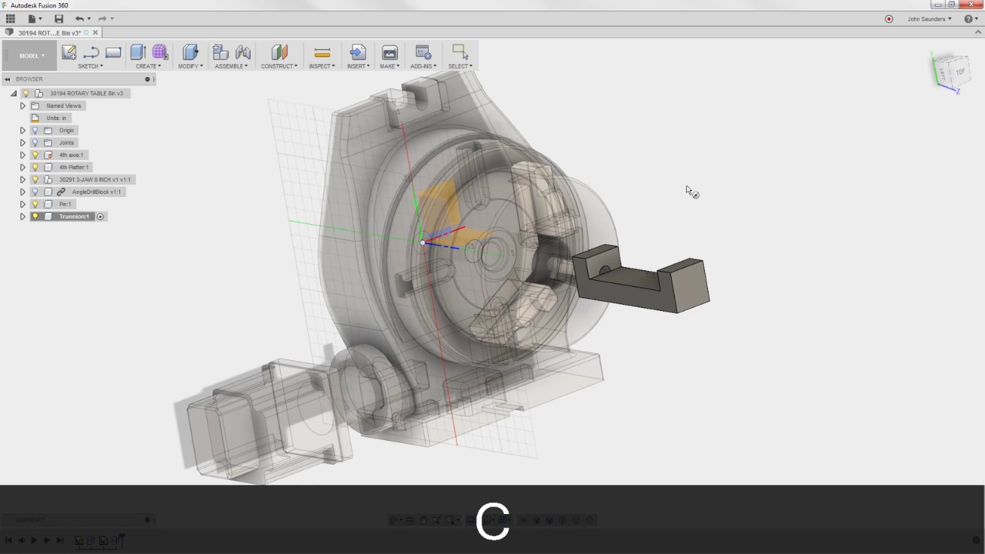
pyautogui.click(90, 65)
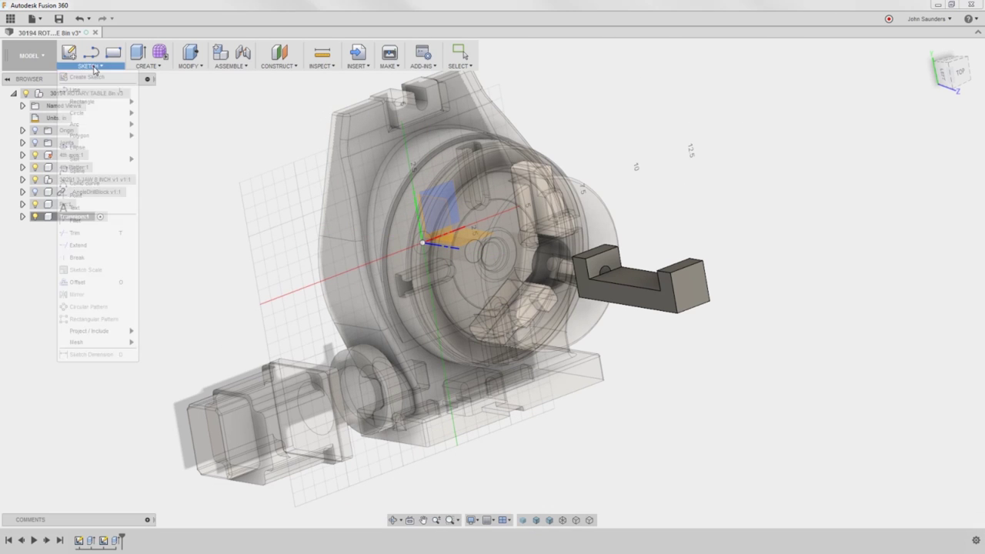
pyautogui.click(75, 196)
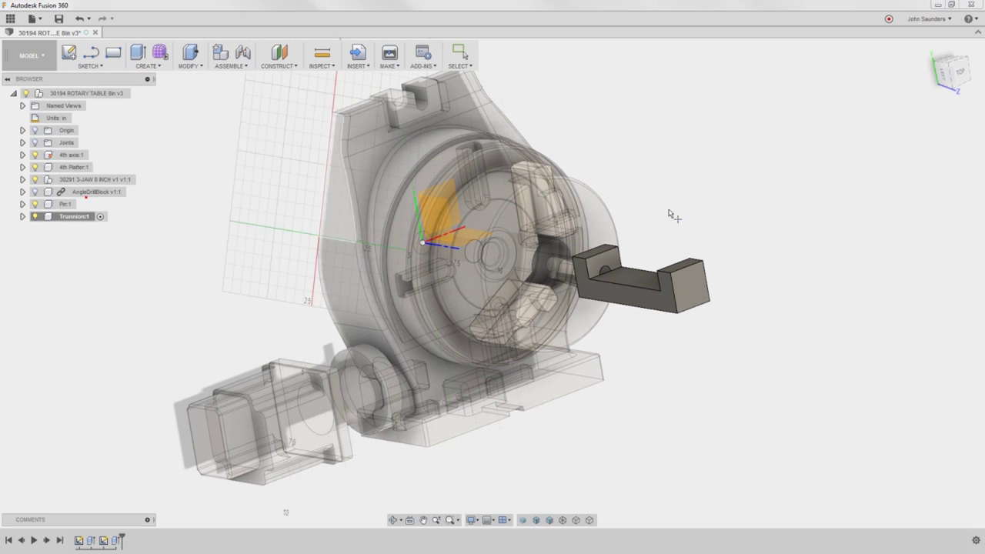
pyautogui.click(689, 283)
pyautogui.click(961, 72)
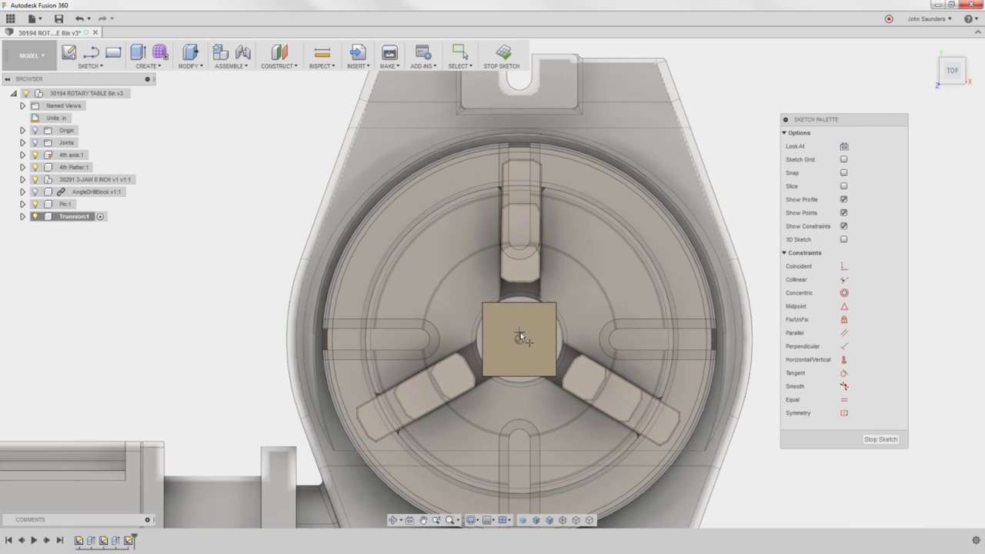
pyautogui.scroll(4, 520, 337)
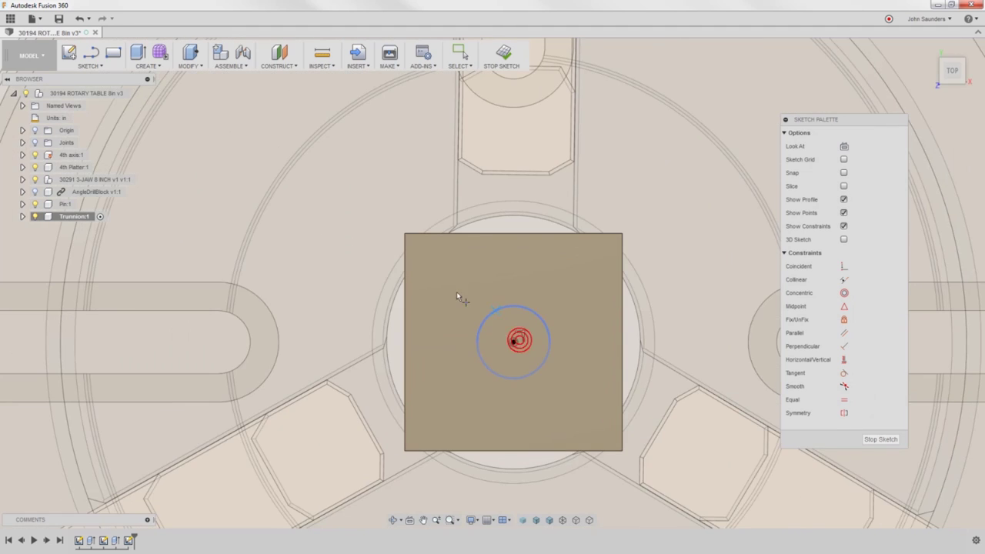
pyautogui.scroll(-3, 534, 334)
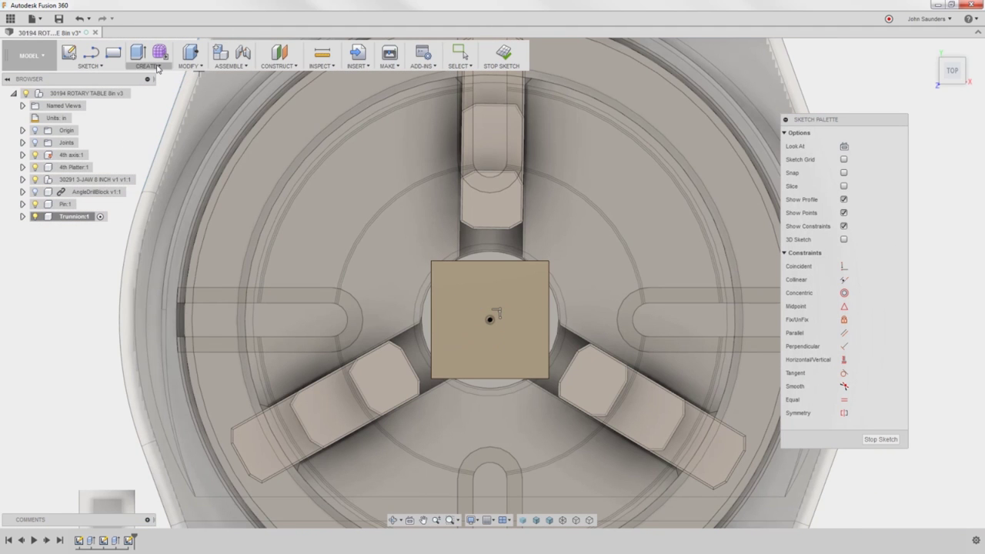
# Place a Countersink hole at the sketch point on the bracket's end face
pyautogui.click(157, 66)
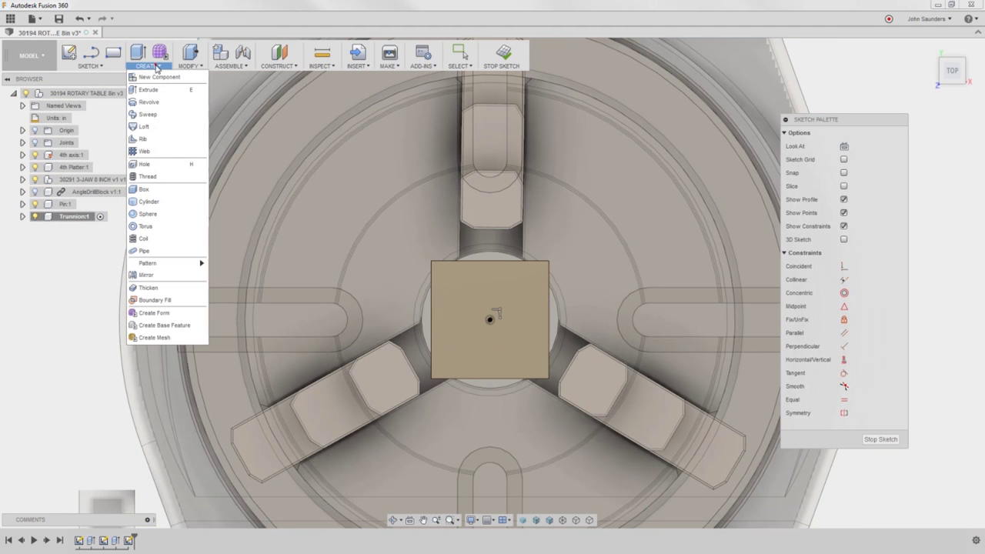
pyautogui.click(151, 167)
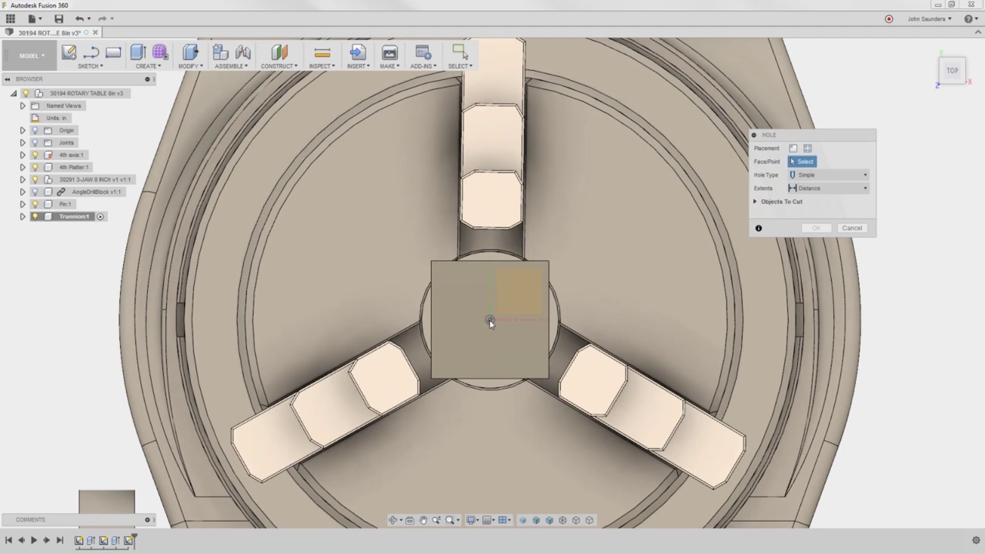
pyautogui.click(491, 319)
pyautogui.keyDown('shift'); pyautogui.moveTo(812, 373); pyautogui.dragTo(519, 308, button='middle'); pyautogui.keyUp('shift')
pyautogui.keyDown('shift'); pyautogui.moveTo(592, 355); pyautogui.dragTo(629, 348, button='middle'); pyautogui.keyUp('shift')
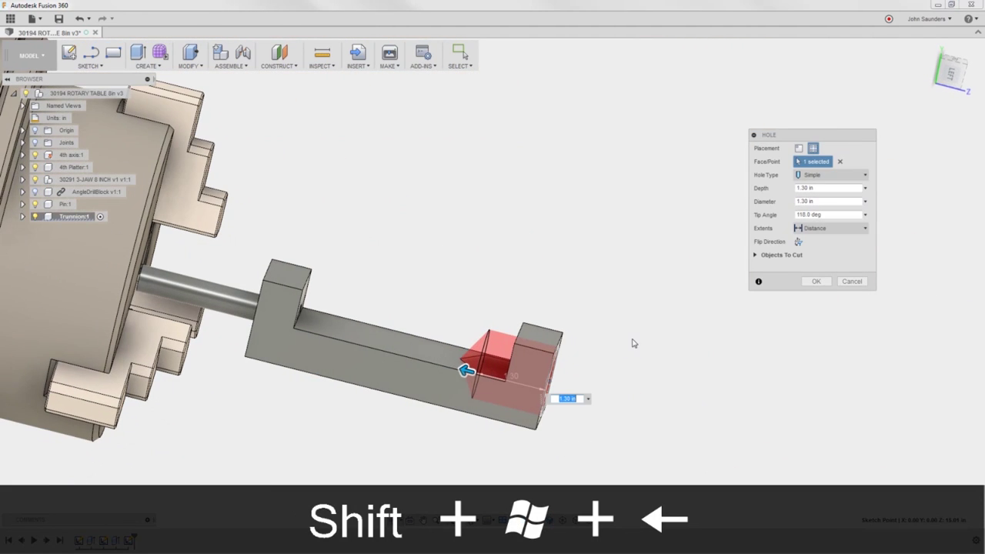
pyautogui.click(828, 176)
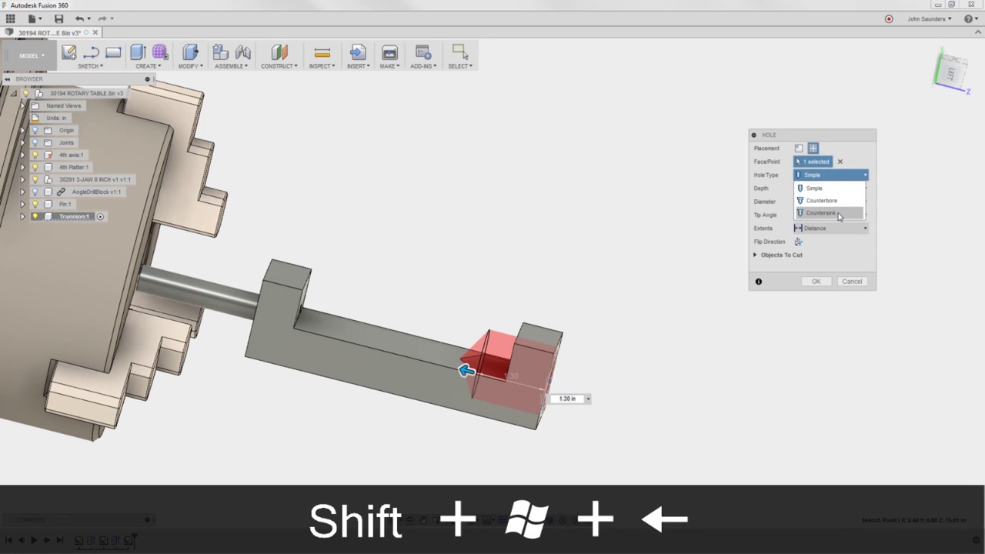
pyautogui.click(842, 217)
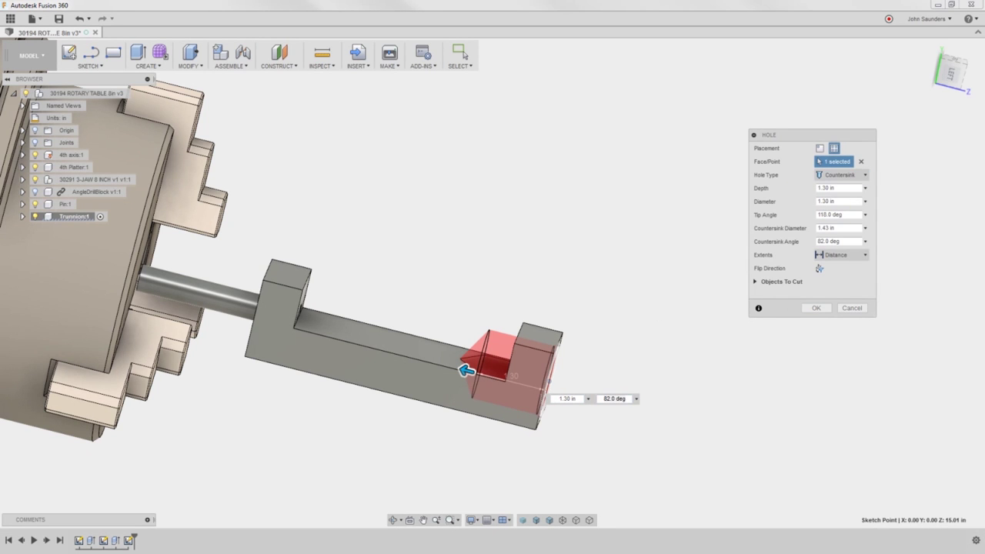
# Set the hole diameter to 0.25 in and countersink diameter to 0.375 in
pyautogui.press('Delete')
pyautogui.press('Tab')
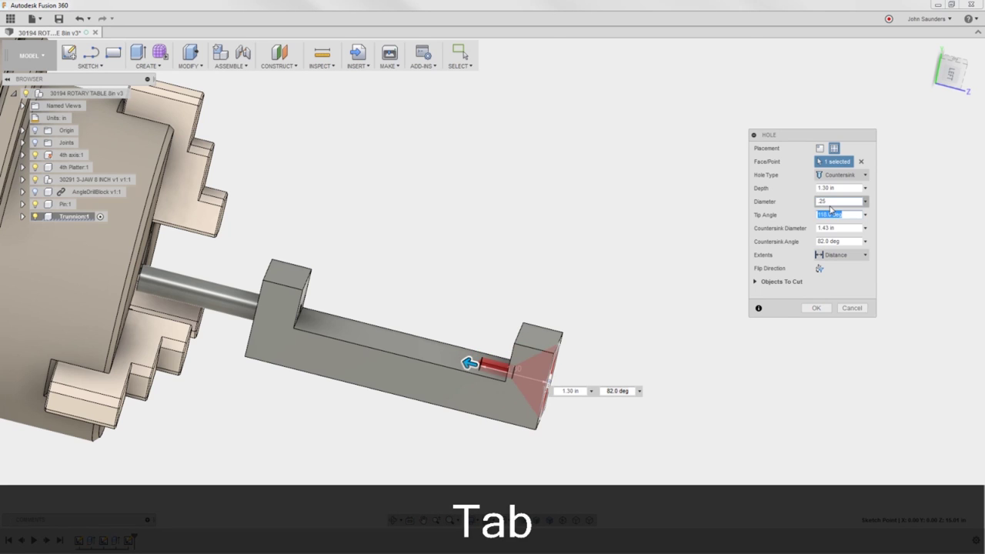
pyautogui.scroll(1, 716, 230)
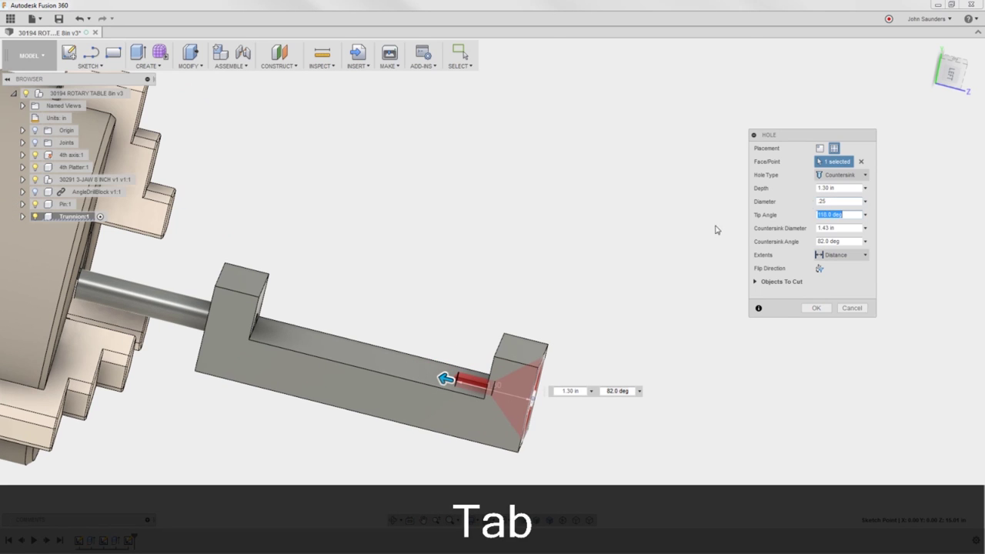
pyautogui.click(847, 227)
pyautogui.write('.375')
pyautogui.press('Tab')
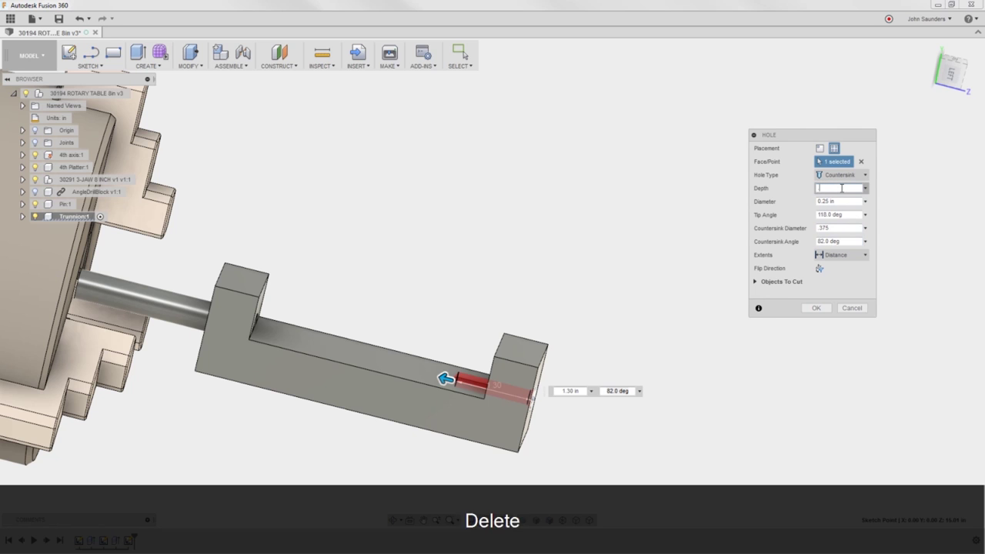
# Set the hole depth to 0.25 in and create the countersunk hole
pyautogui.click(842, 187)
pyautogui.write('.4')
pyautogui.scroll(3, 583, 297)
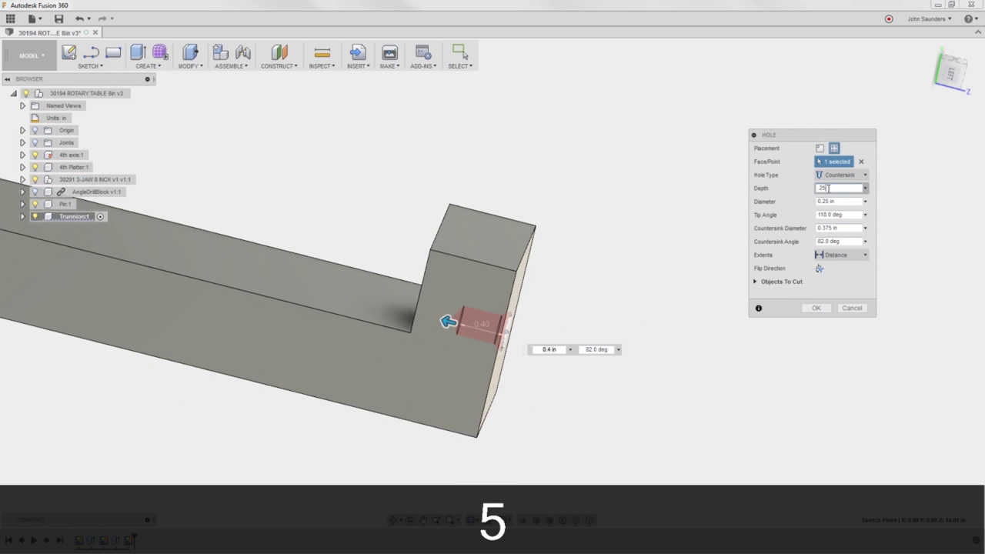
pyautogui.press('Return')
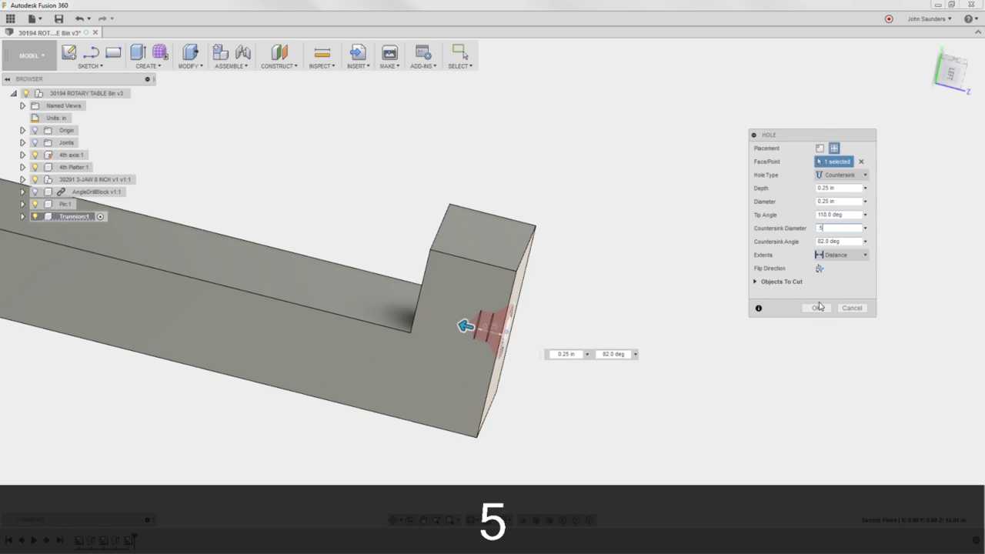
pyautogui.write('.5')
pyautogui.click(816, 308)
pyautogui.keyDown('shift'); pyautogui.moveTo(688, 264); pyautogui.dragTo(662, 244, button='middle'); pyautogui.keyUp('shift')
pyautogui.scroll(-3, 391, 241)
pyautogui.scroll(-5, 462, 185)
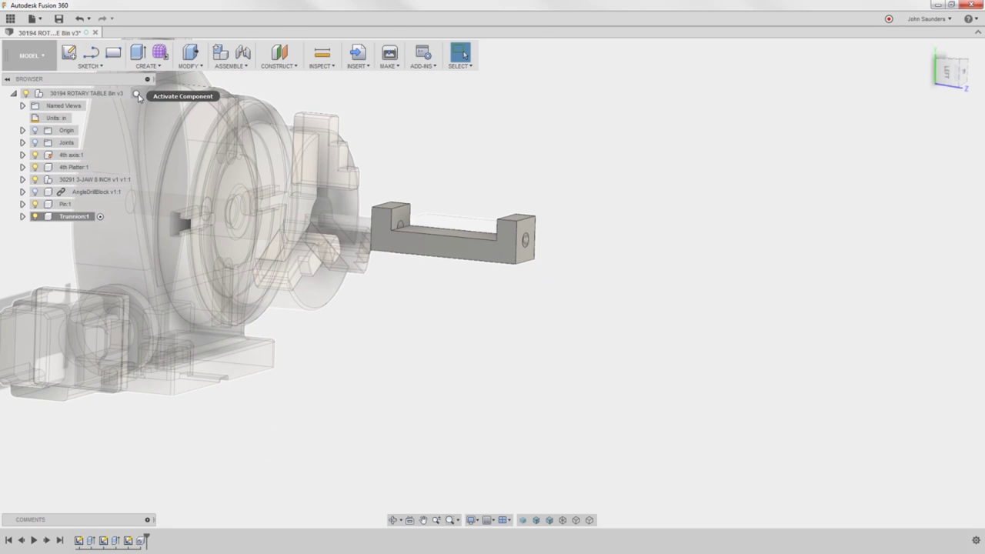
# Activate the top-level assembly and move the trunnion bracket onto the chuck shaft
pyautogui.click(136, 93)
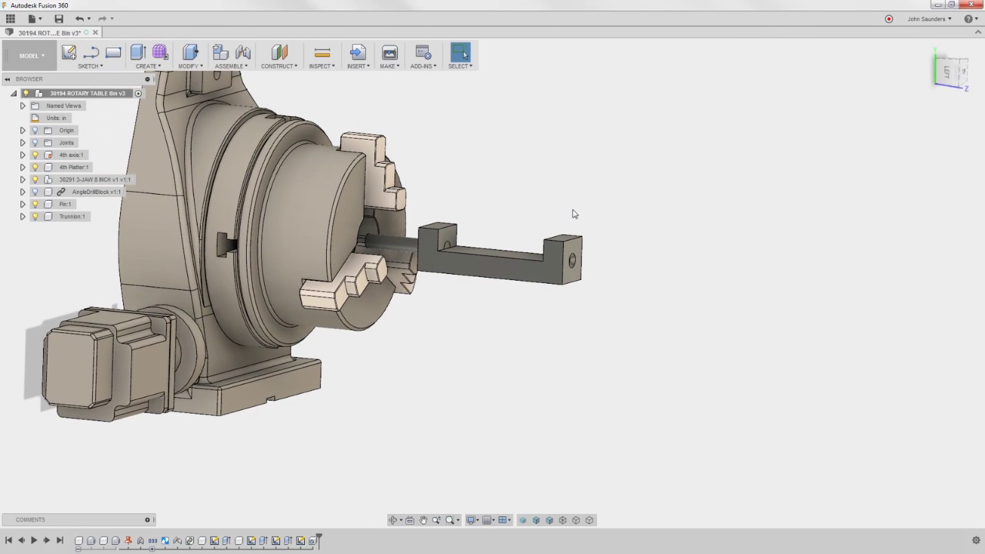
pyautogui.hotkey('ctrl', 'z')
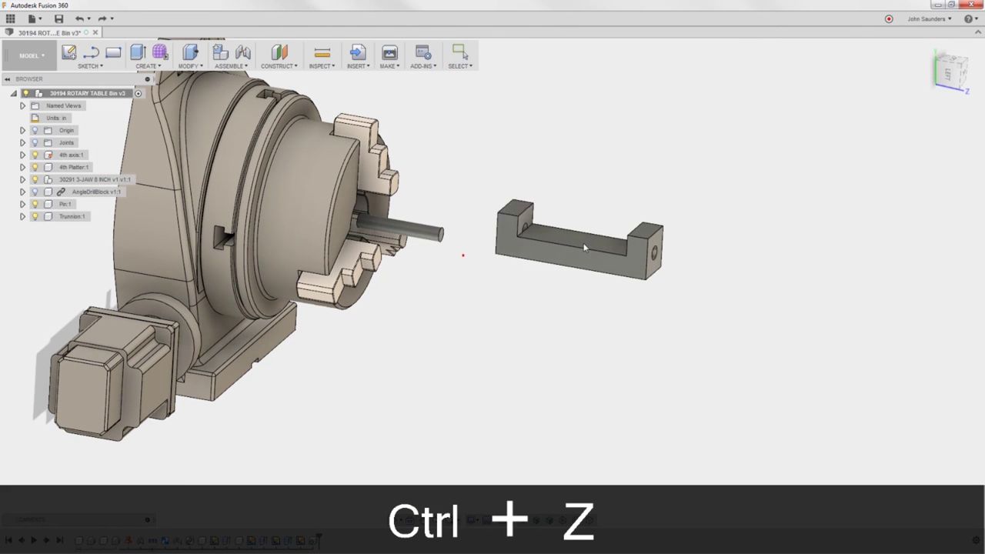
pyautogui.moveTo(538, 223)
pyautogui.mouseDown()
pyautogui.moveTo(461, 193)
pyautogui.moveTo(431, 238)
pyautogui.mouseUp()
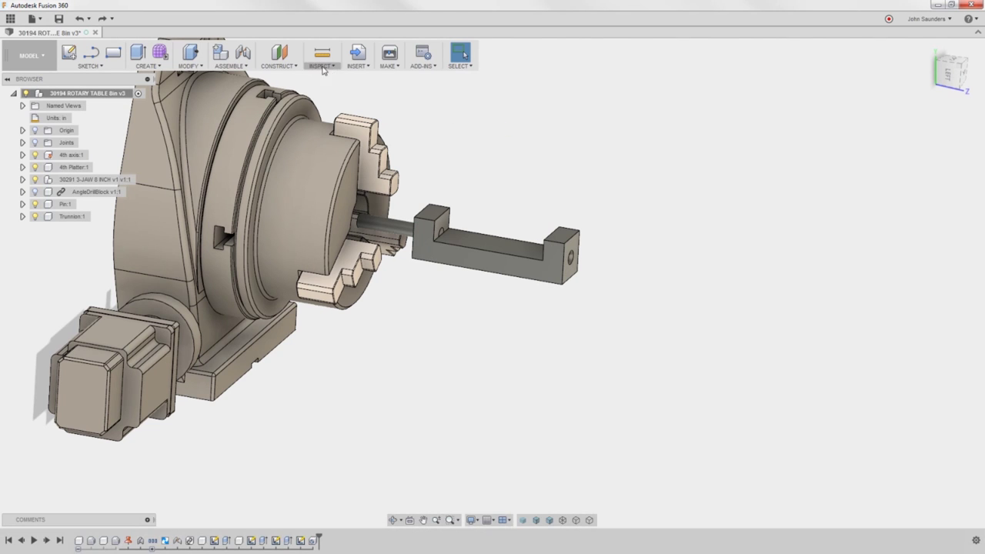
# Lock the Trunnion to the Pin with a rigid as-built joint, then test-move it and undo
pyautogui.click(240, 68)
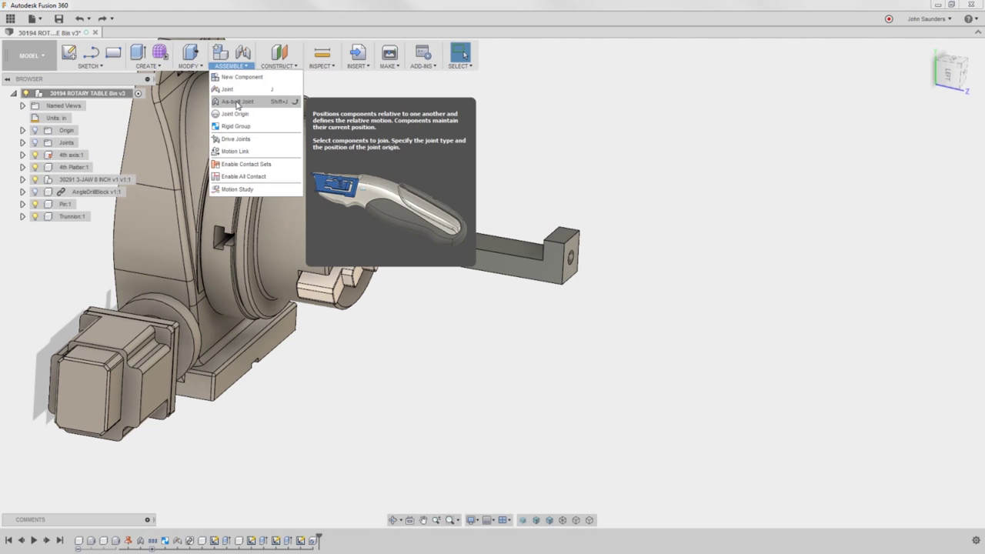
pyautogui.click(237, 102)
pyautogui.click(839, 175)
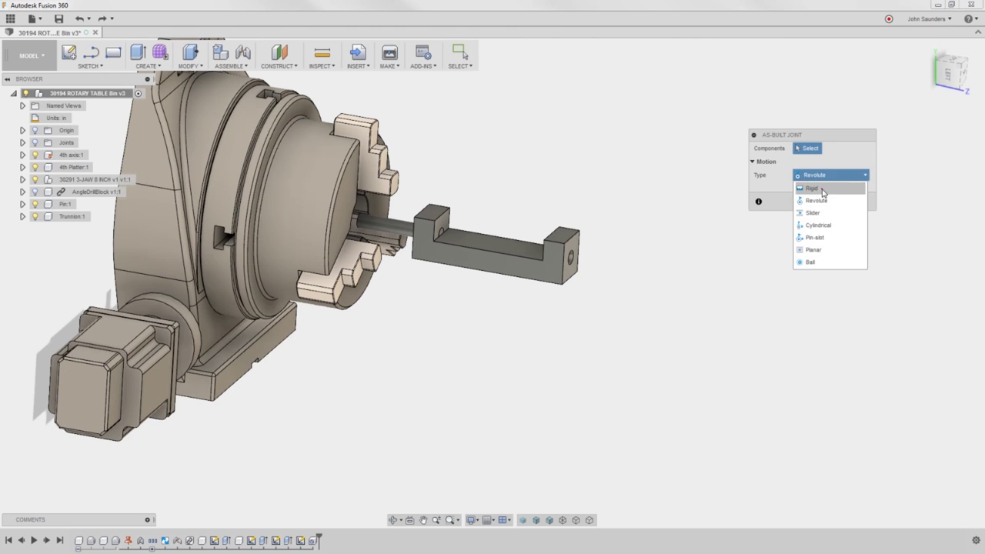
pyautogui.click(822, 191)
pyautogui.scroll(3, 497, 222)
pyautogui.click(477, 275)
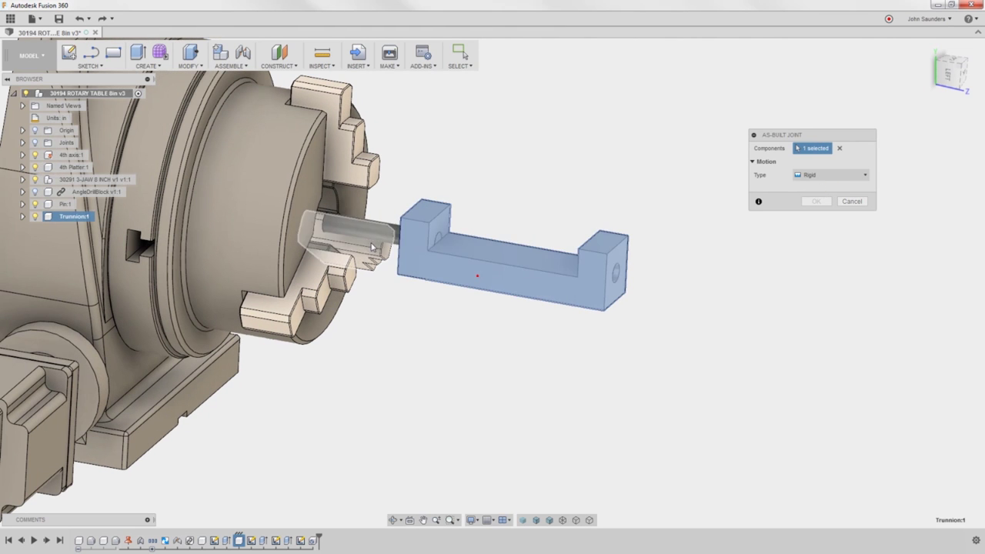
pyautogui.click(373, 247)
pyautogui.click(832, 215)
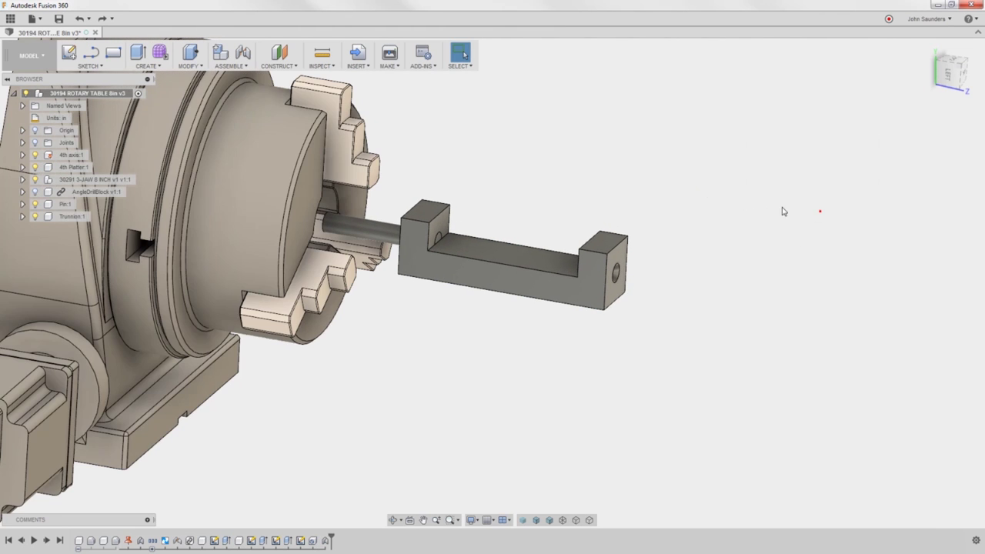
pyautogui.moveTo(412, 228); pyautogui.dragTo(516, 231)
pyautogui.hotkey('ctrl', 'z')
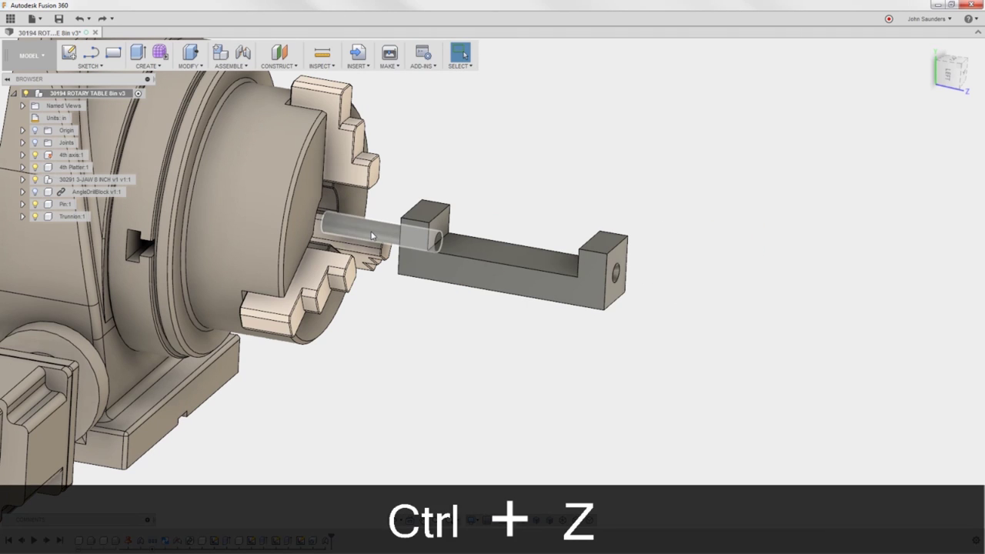
# Create a rigid group containing the Pin and the 3-jaw chuck
pyautogui.click(228, 66)
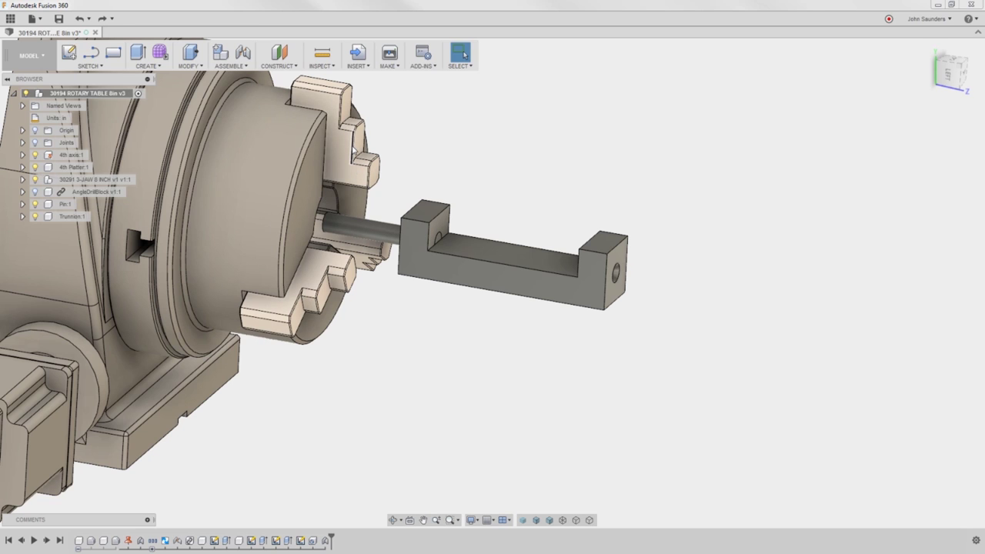
pyautogui.click(247, 66)
pyautogui.click(245, 125)
pyautogui.click(370, 231)
pyautogui.click(292, 212)
pyautogui.click(816, 196)
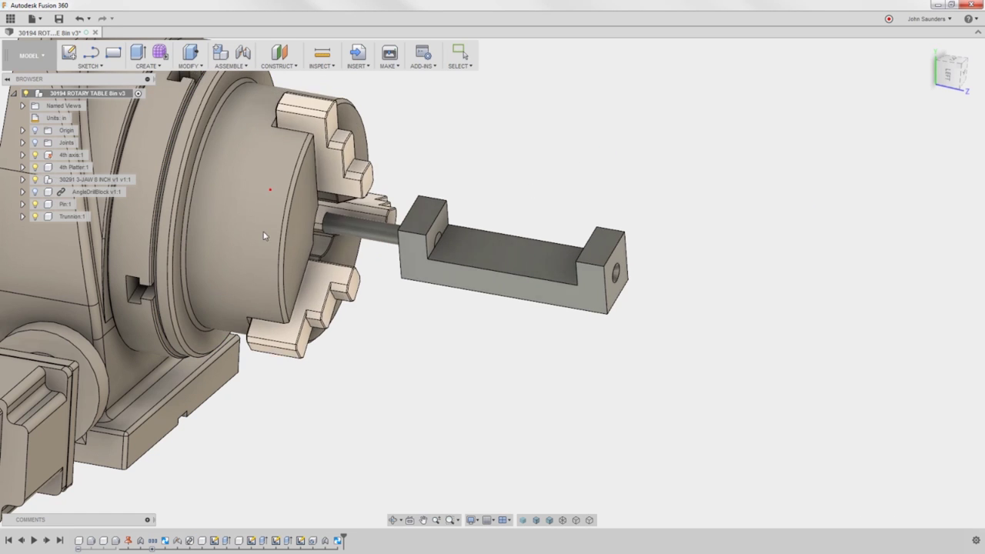
# Turn the chuck and view it from several angles to confirm the pin rotates with it
pyautogui.click(262, 194)
pyautogui.moveTo(260, 197); pyautogui.dragTo(518, 195)
pyautogui.moveTo(954, 71); pyautogui.dragTo(983, 77)
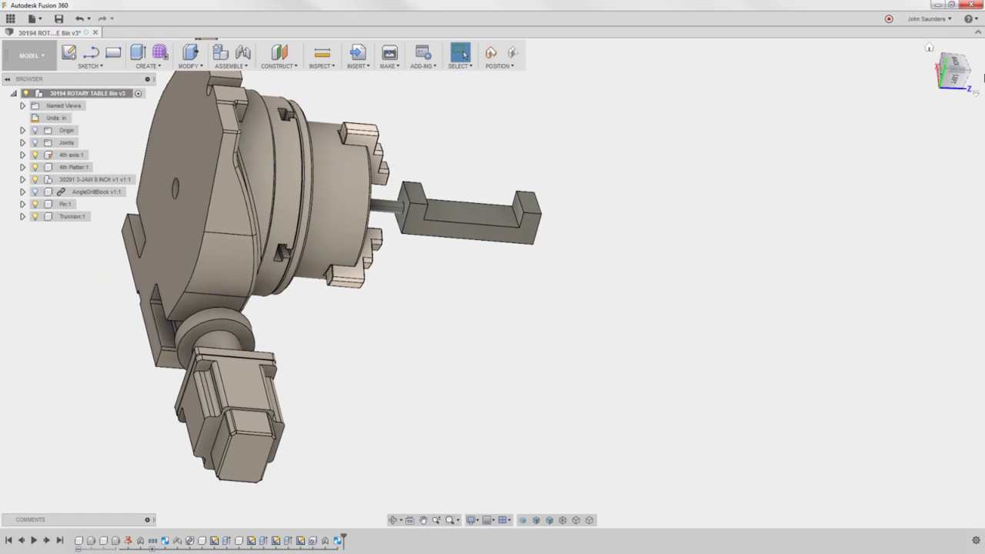
pyautogui.click(957, 77)
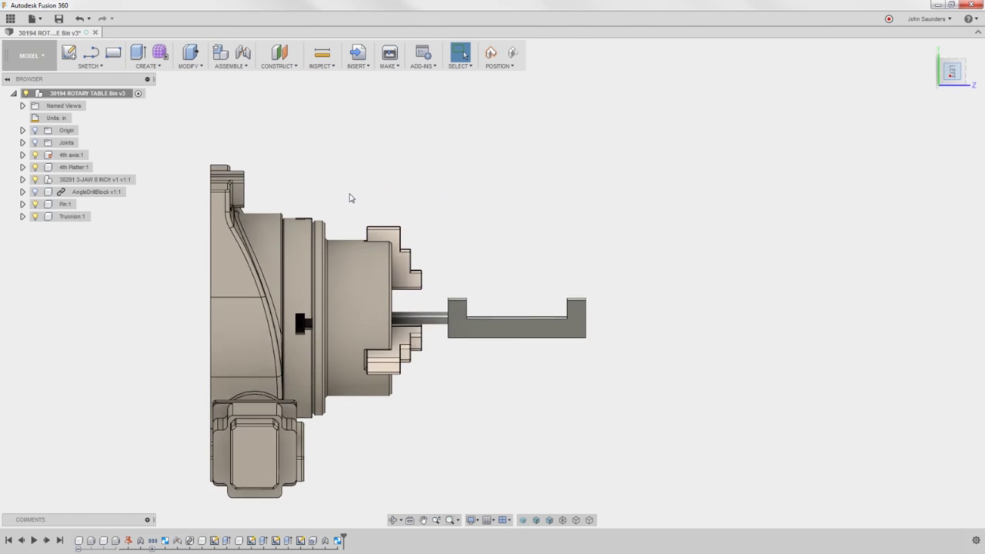
pyautogui.scroll(5, 471, 332)
pyautogui.scroll(-6, 488, 251)
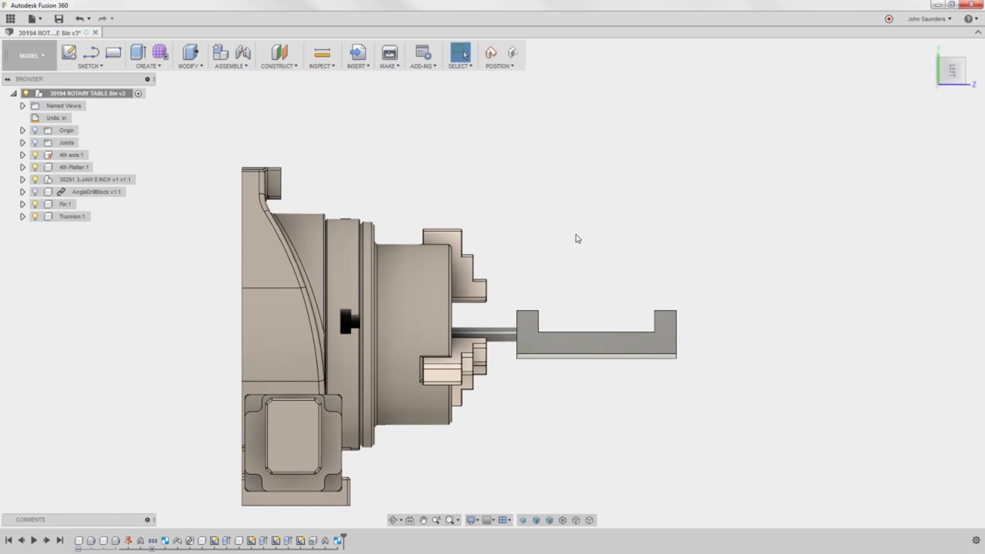
pyautogui.keyDown('shift'); pyautogui.moveTo(576, 242); pyautogui.dragTo(480, 262, button='middle'); pyautogui.keyUp('shift')
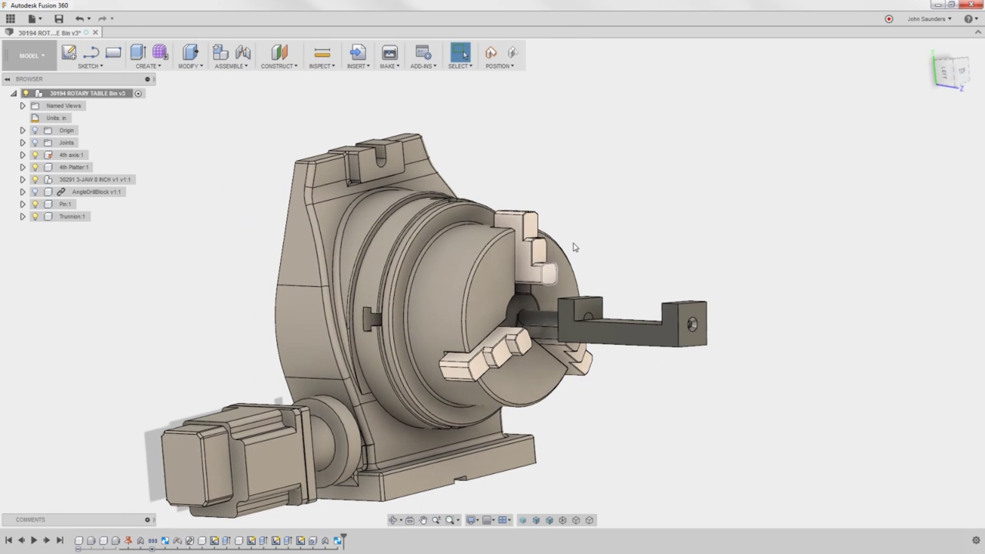
pyautogui.keyDown('shift'); pyautogui.moveTo(585, 241); pyautogui.dragTo(454, 298, button='middle'); pyautogui.keyUp('shift')
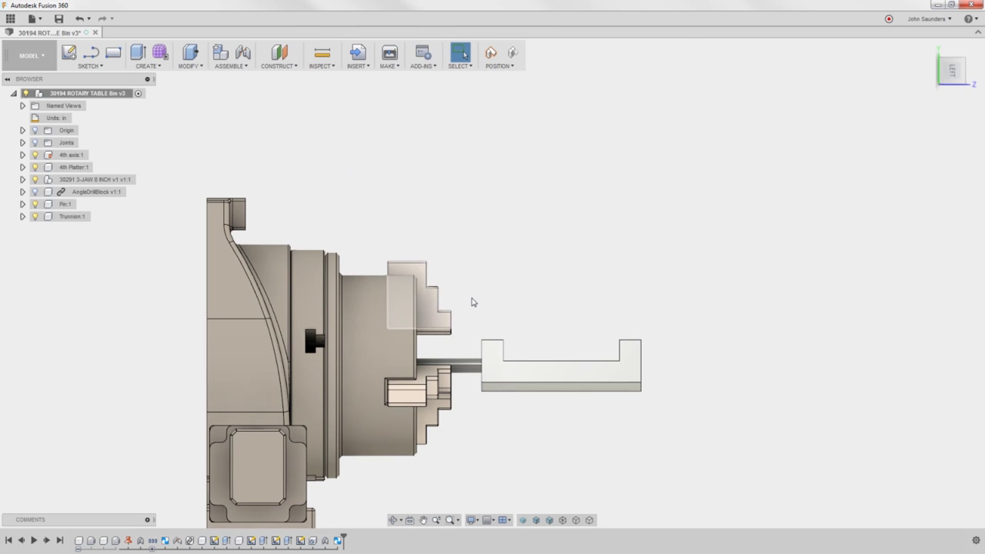
pyautogui.keyDown('shift'); pyautogui.moveTo(529, 318); pyautogui.dragTo(396, 370, button='middle'); pyautogui.keyUp('shift')
pyautogui.moveTo(396, 371); pyautogui.dragTo(418, 260)
# Revert the chuck and block to their original positions, then test-lift the clamp bar and undo
pyautogui.keyDown('shift'); pyautogui.moveTo(589, 275); pyautogui.dragTo(503, 207, button='middle'); pyautogui.keyUp('shift')
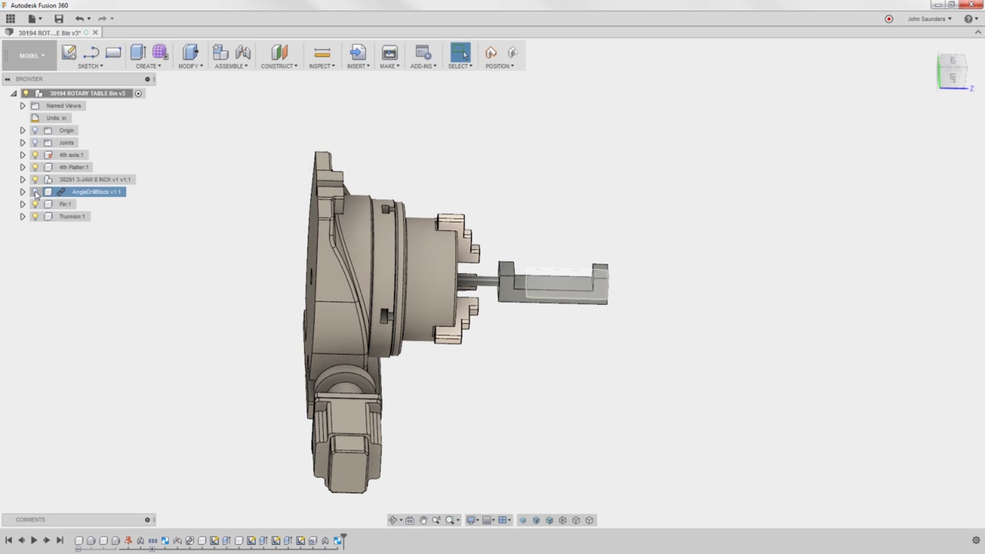
pyautogui.keyDown('shift'); pyautogui.moveTo(501, 164); pyautogui.dragTo(892, 60, button='middle'); pyautogui.keyUp('shift')
pyautogui.click(959, 66)
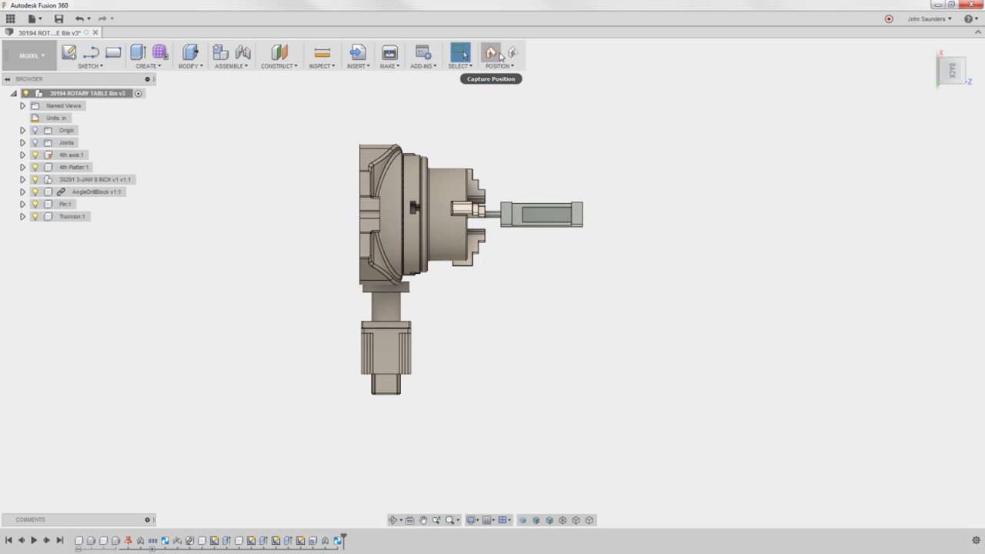
pyautogui.click(513, 52)
pyautogui.scroll(6, 546, 189)
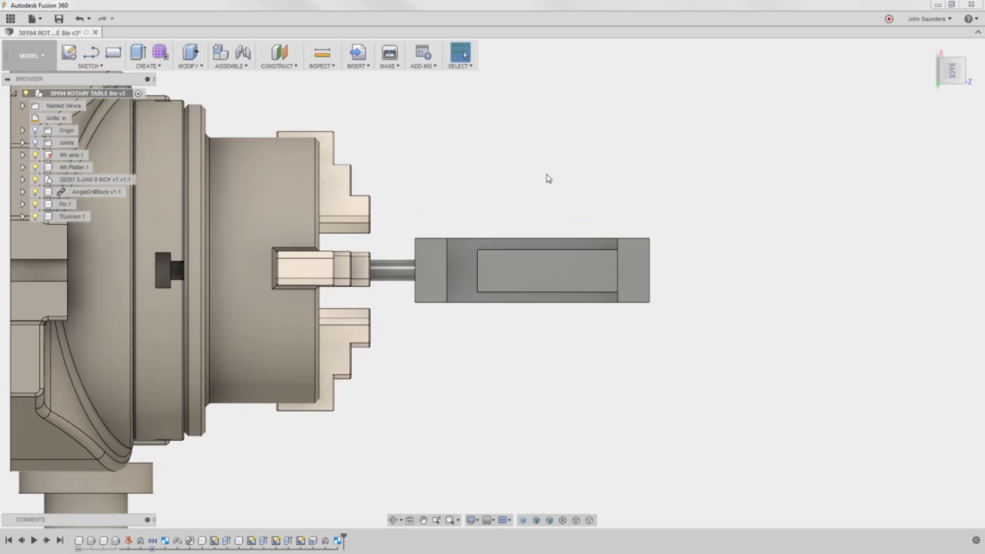
pyautogui.keyDown('shift'); pyautogui.moveTo(505, 226); pyautogui.dragTo(518, 157, button='middle'); pyautogui.keyUp('shift')
pyautogui.moveTo(537, 269); pyautogui.dragTo(542, 209)
pyautogui.hotkey('ctrl', 'z')
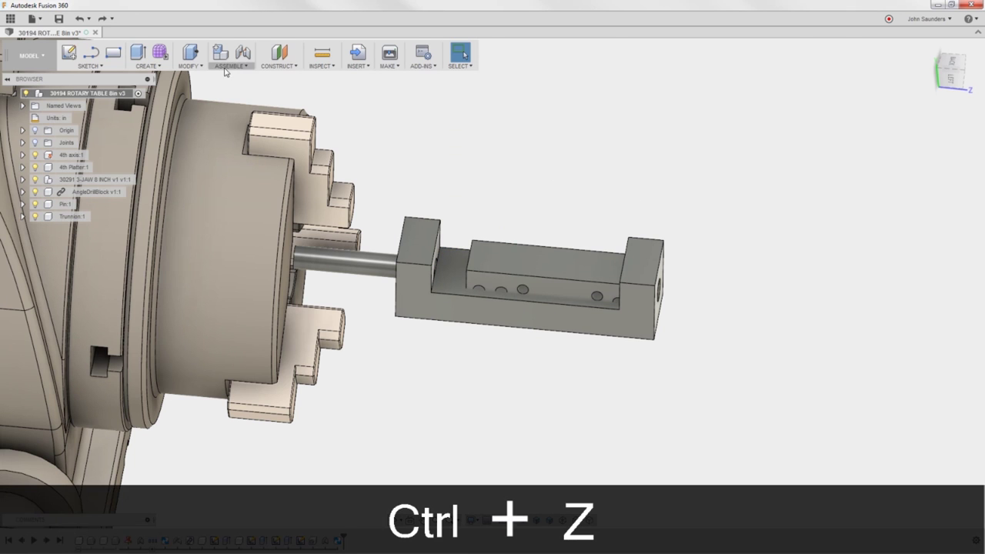
# Start a joint with the trunnion bracket hidden and pick the drill block as the first part
pyautogui.click(227, 66)
pyautogui.click(228, 89)
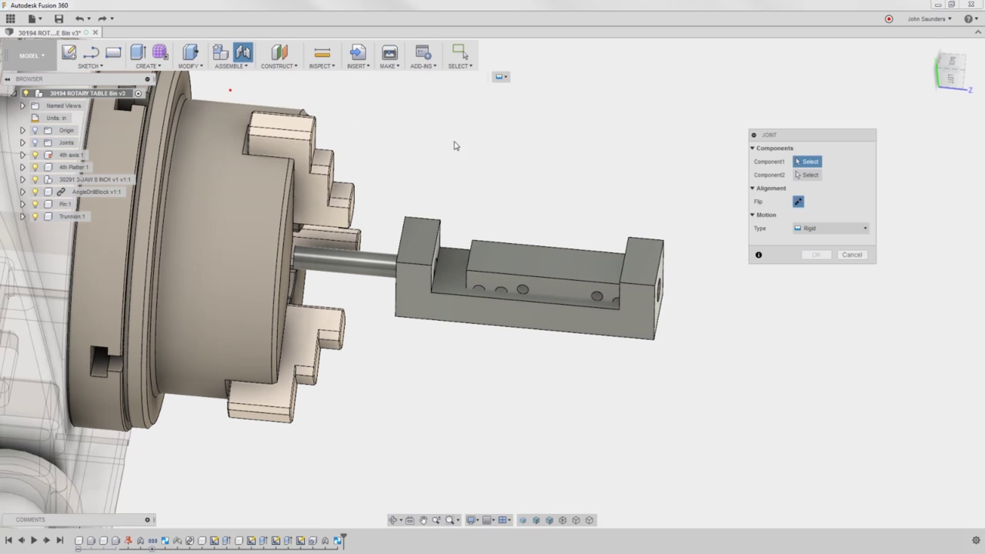
pyautogui.keyDown('shift'); pyautogui.moveTo(516, 154); pyautogui.dragTo(492, 220, button='middle'); pyautogui.keyUp('shift')
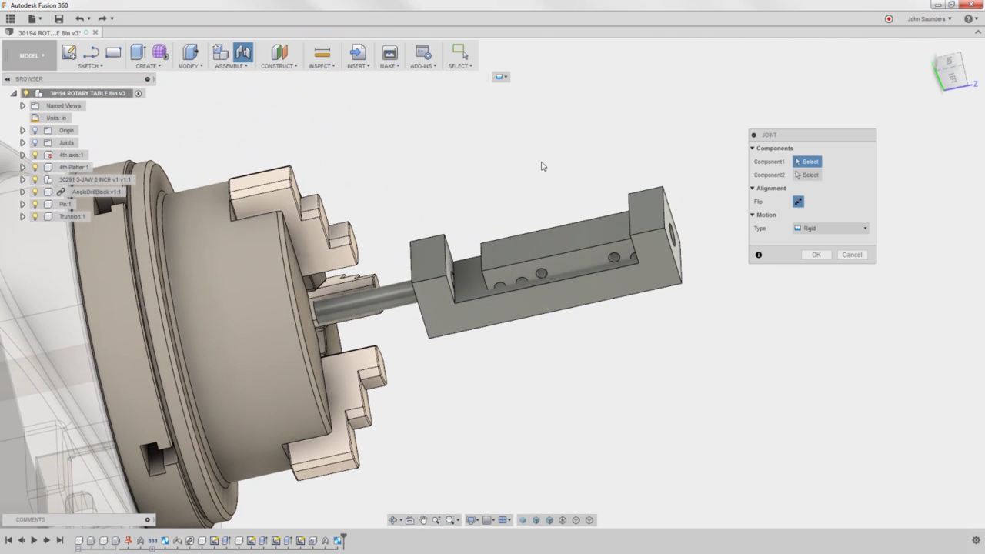
pyautogui.click(35, 217)
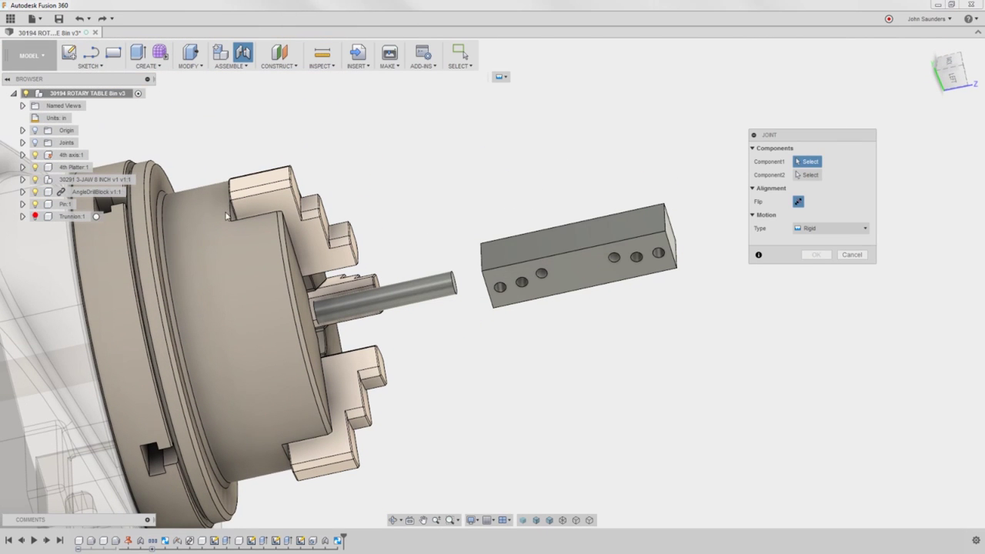
pyautogui.keyDown('shift'); pyautogui.moveTo(535, 197); pyautogui.dragTo(560, 195, button='middle'); pyautogui.keyUp('shift')
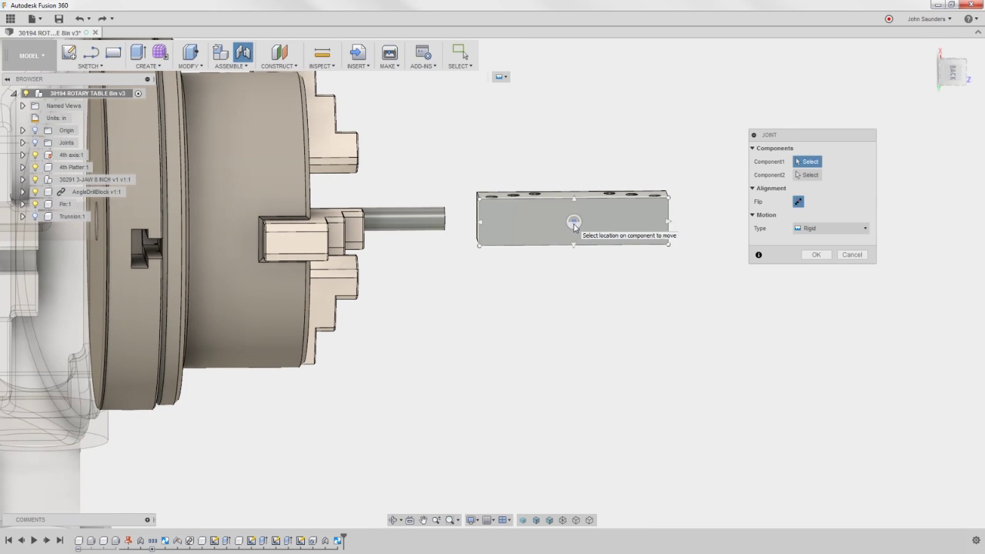
pyautogui.click(574, 224)
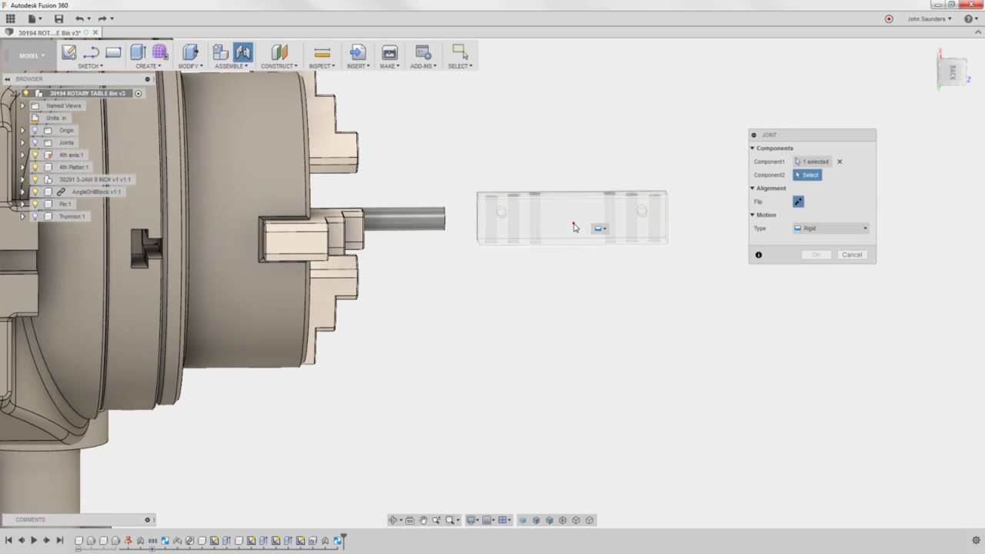
# Hide Pin:1, snap the block into the pocket at -90°, and drag a 0.20 in X offset
pyautogui.click(35, 205)
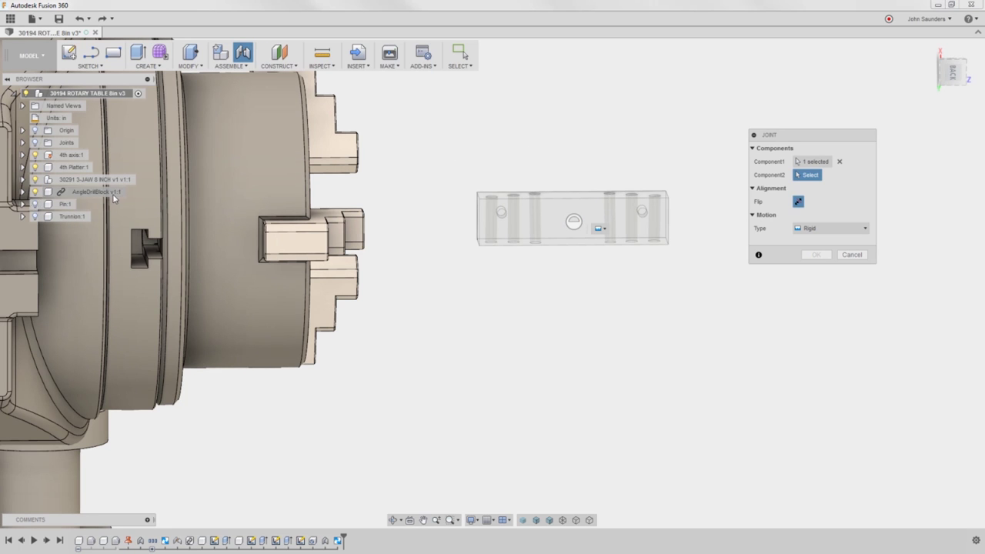
pyautogui.keyDown('shift'); pyautogui.moveTo(593, 125); pyautogui.dragTo(571, 164, button='middle'); pyautogui.keyUp('shift')
pyautogui.scroll(3, 567, 171)
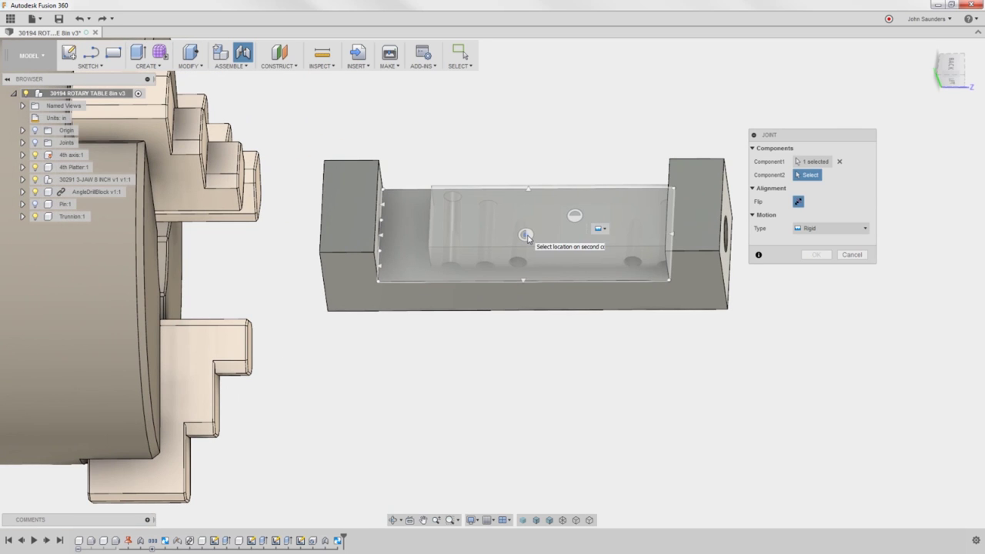
pyautogui.click(527, 235)
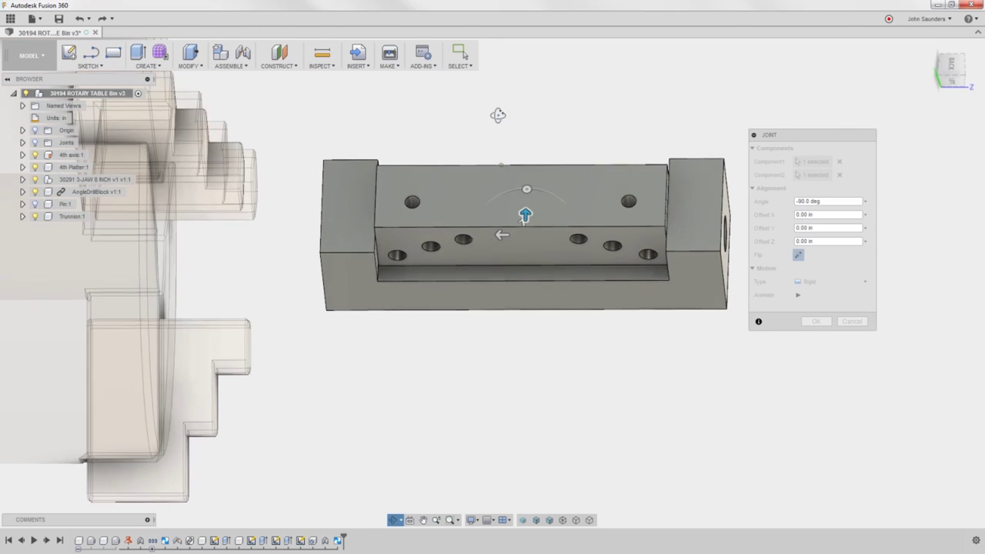
pyautogui.keyDown('shift'); pyautogui.moveTo(498, 116); pyautogui.dragTo(524, 163, button='middle'); pyautogui.keyUp('shift')
pyautogui.click(955, 74)
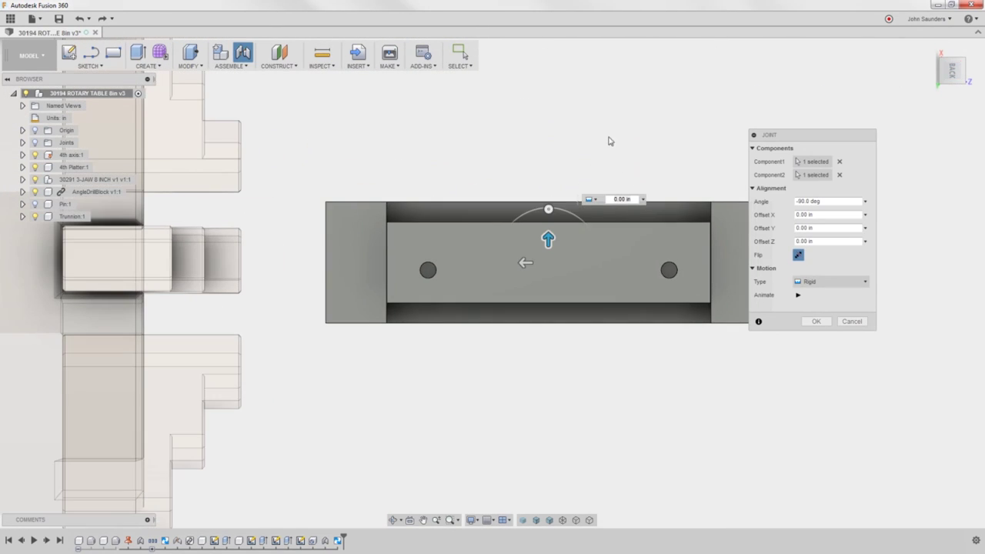
pyautogui.moveTo(613, 131); pyautogui.dragTo(543, 109, button='middle')
pyautogui.press('c')
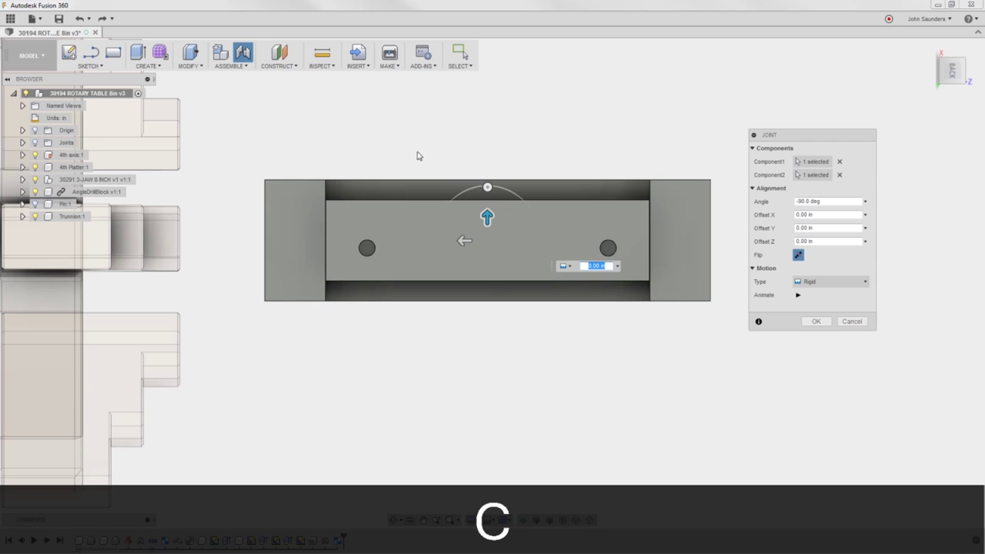
pyautogui.keyDown('shift'); pyautogui.moveTo(486, 132); pyautogui.dragTo(619, 115, button='middle'); pyautogui.keyUp('shift')
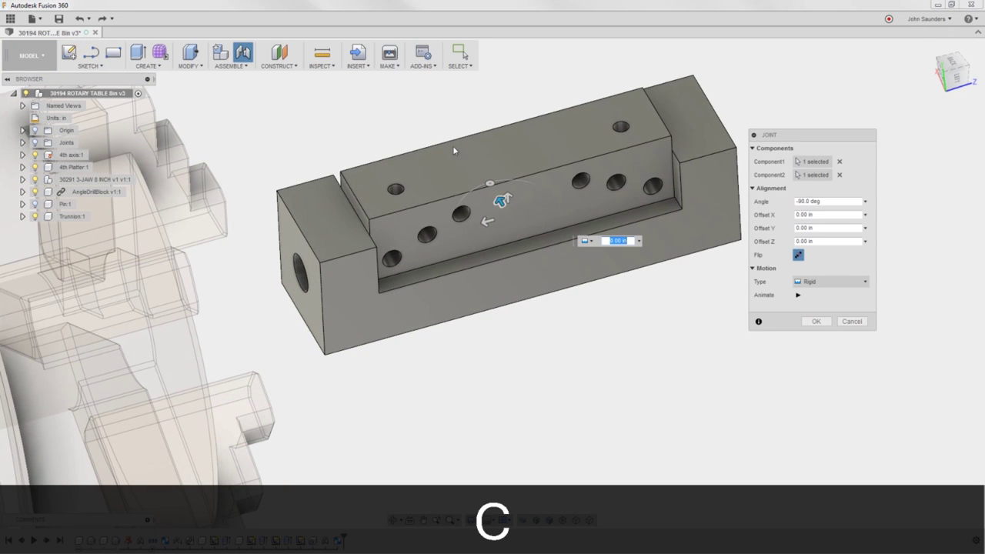
pyautogui.keyDown('shift'); pyautogui.moveTo(454, 151); pyautogui.dragTo(500, 139, button='middle'); pyautogui.keyUp('shift')
pyautogui.moveTo(491, 121); pyautogui.dragTo(490, 105)
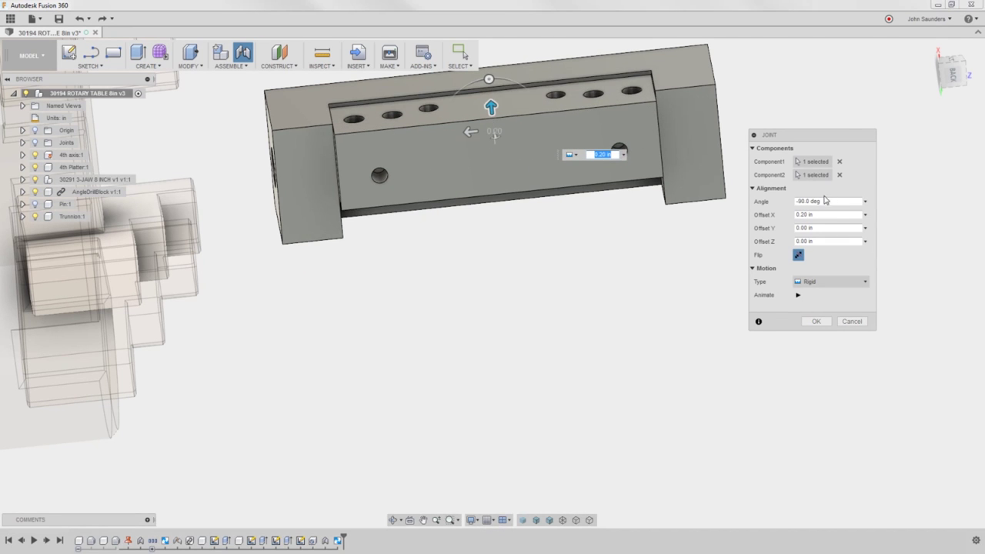
# Reselect the block's Component1 face as the joint's first part
pyautogui.click(813, 163)
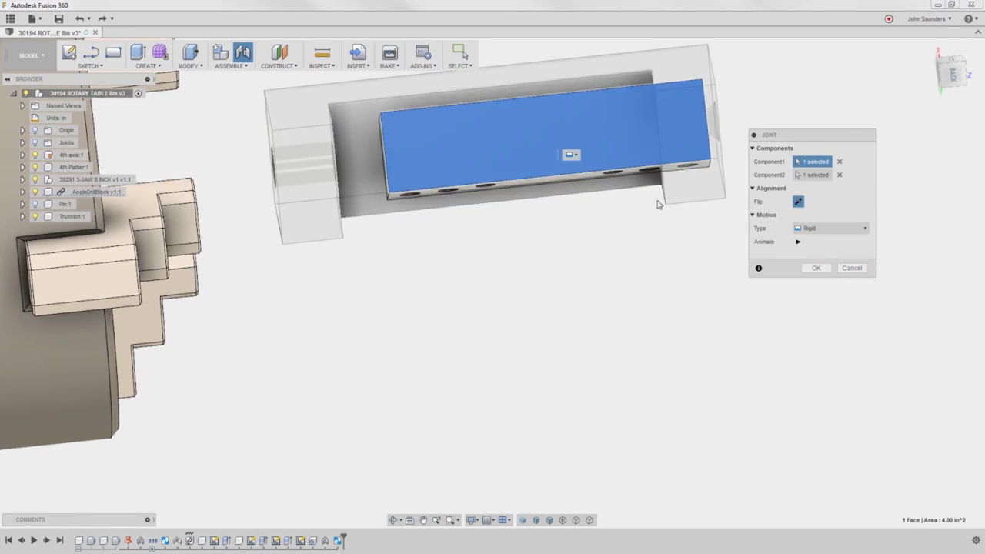
pyautogui.click(551, 154)
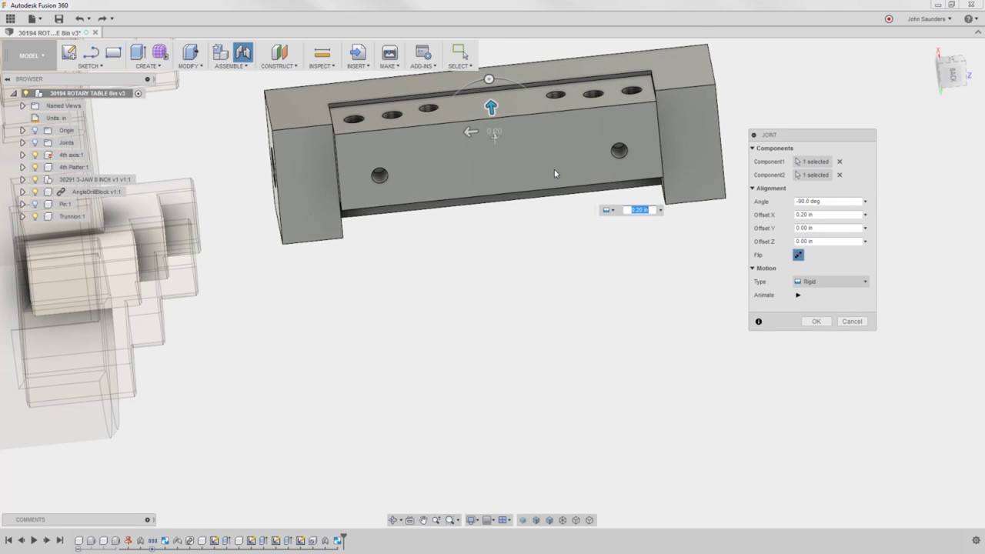
pyautogui.click(807, 163)
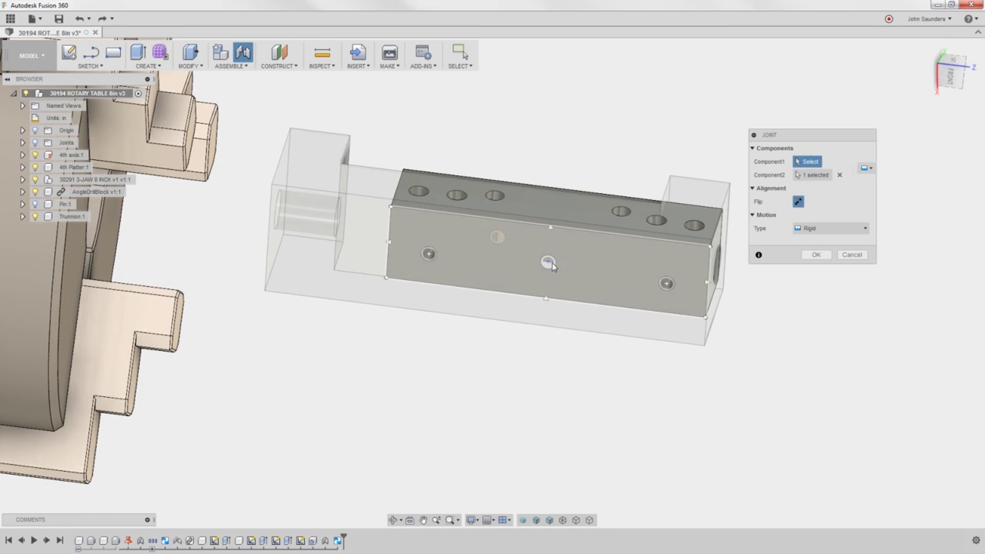
pyautogui.click(551, 263)
pyautogui.keyDown('shift'); pyautogui.moveTo(439, 393); pyautogui.dragTo(567, 249, button='middle'); pyautogui.keyUp('shift')
# Set the joint's Offset X to 0.25 in and create the rigid joint
pyautogui.click(819, 218)
pyautogui.click(948, 73)
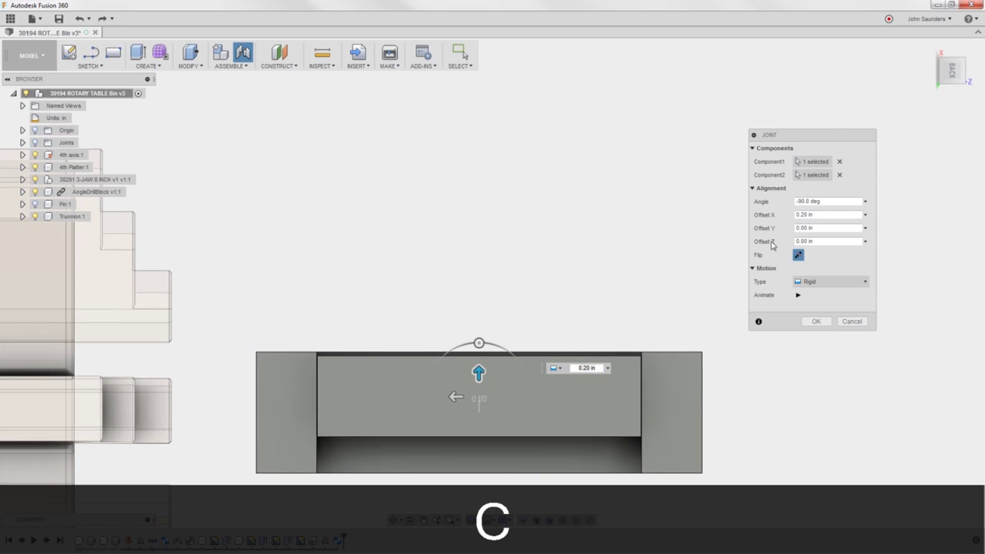
pyautogui.hotkey('ctrl', 'a')
pyautogui.write('.25')
pyautogui.keyDown('shift'); pyautogui.moveTo(498, 298); pyautogui.dragTo(641, 207, button='middle'); pyautogui.keyUp('shift')
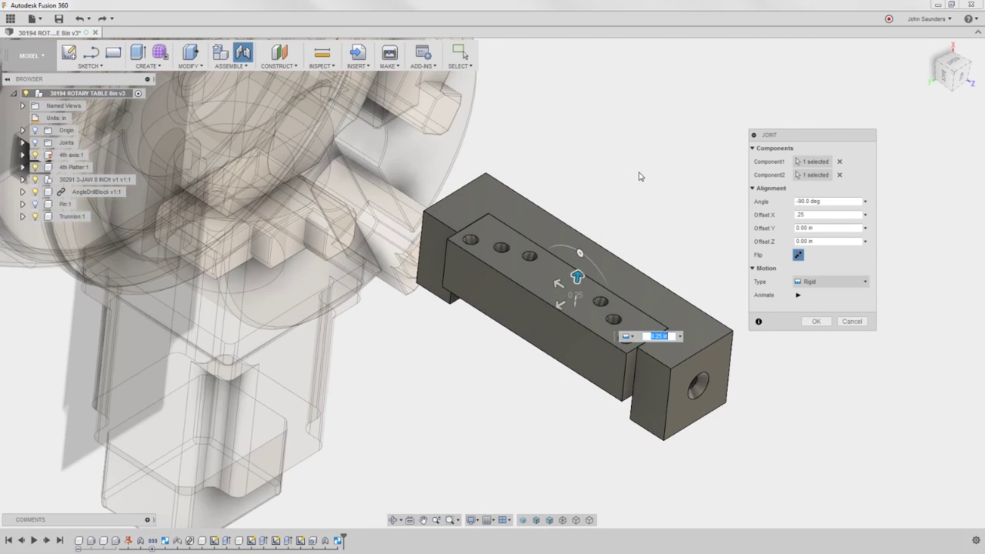
pyautogui.moveTo(638, 171)
pyautogui.keyDown('shift'); pyautogui.mouseDown(button='middle')
pyautogui.moveTo(634, 163)
pyautogui.moveTo(645, 169)
pyautogui.mouseUp(button='middle'); pyautogui.keyUp('shift')
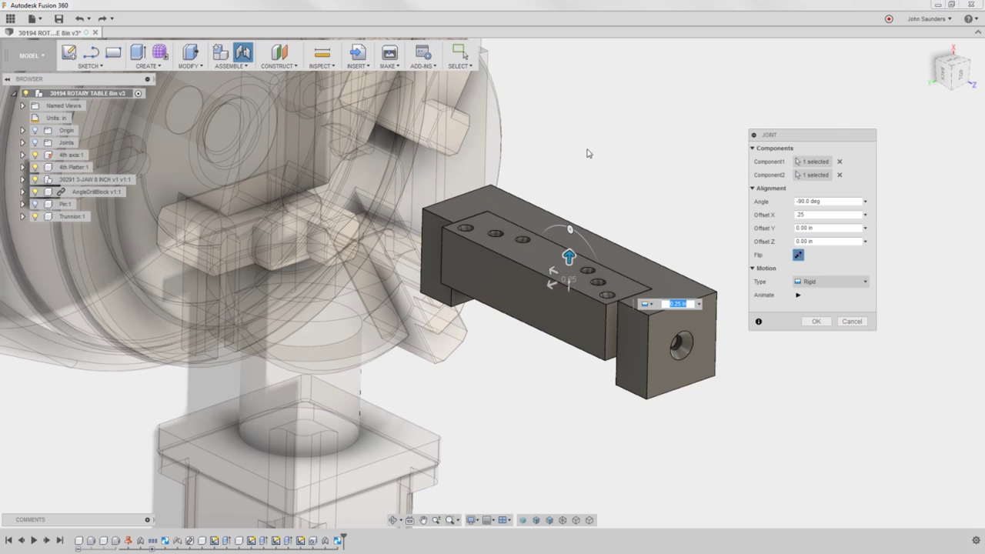
pyautogui.click(815, 322)
pyautogui.keyDown('shift'); pyautogui.moveTo(767, 277); pyautogui.dragTo(585, 167, button='middle'); pyautogui.keyUp('shift')
# Activate Trunnion:1 and project the drill block's holes onto the pocket floor sketch
pyautogui.press('Escape')
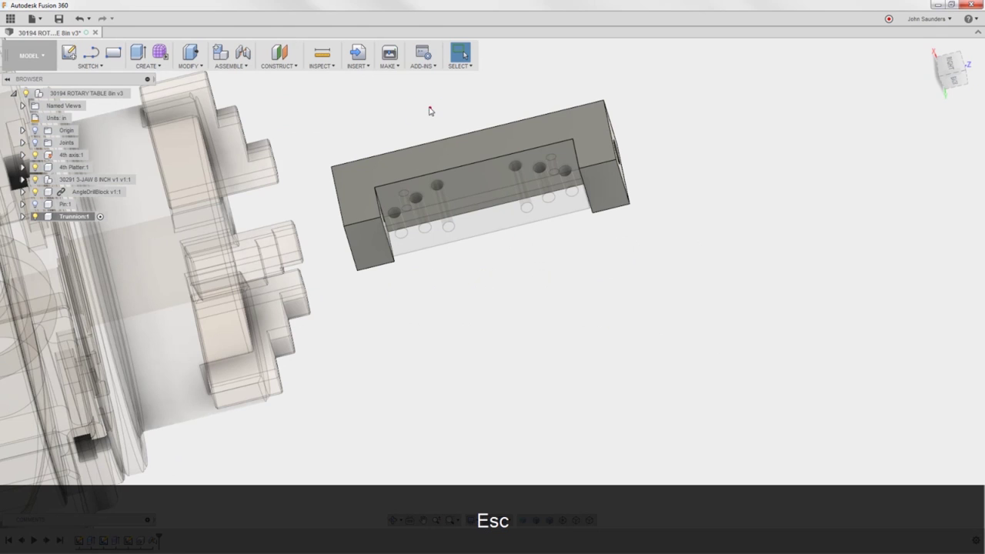
pyautogui.moveTo(430, 111)
pyautogui.keyDown('shift'); pyautogui.mouseDown(button='middle')
pyautogui.moveTo(436, 143)
pyautogui.moveTo(431, 90)
pyautogui.moveTo(423, 121)
pyautogui.mouseUp(button='middle'); pyautogui.keyUp('shift')
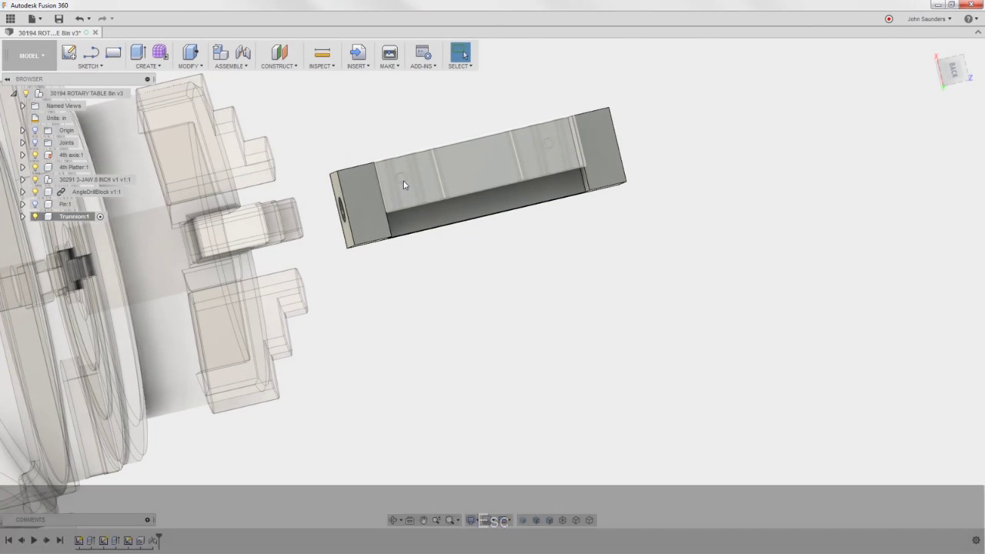
pyautogui.moveTo(553, 142); pyautogui.dragTo(536, 136)
pyautogui.keyDown('shift'); pyautogui.moveTo(536, 136); pyautogui.dragTo(457, 290, button='middle'); pyautogui.keyUp('shift')
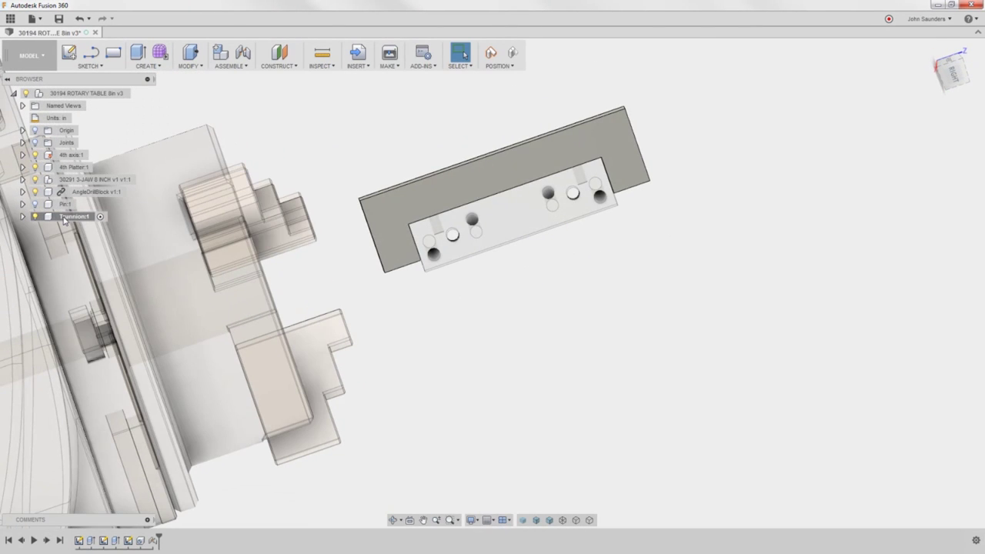
pyautogui.click(101, 218)
pyautogui.press('p')
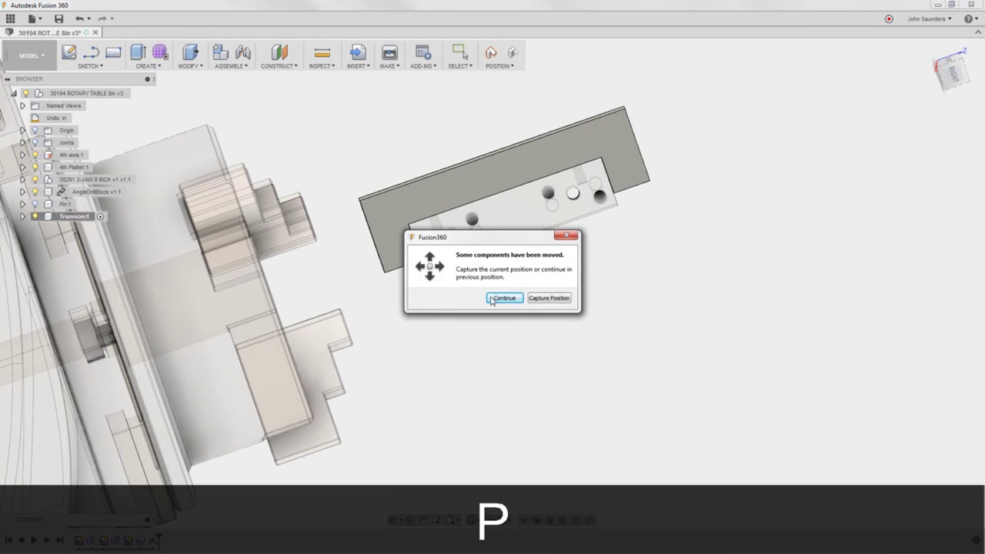
pyautogui.click(504, 298)
pyautogui.keyDown('shift'); pyautogui.moveTo(636, 361); pyautogui.dragTo(658, 333, button='middle'); pyautogui.keyUp('shift')
pyautogui.click(608, 326)
pyautogui.moveTo(534, 160)
pyautogui.keyDown('shift'); pyautogui.mouseDown(button='middle')
pyautogui.moveTo(551, 223)
pyautogui.moveTo(517, 203)
pyautogui.moveTo(479, 84)
pyautogui.moveTo(561, 199)
pyautogui.mouseUp(button='middle'); pyautogui.keyUp('shift')
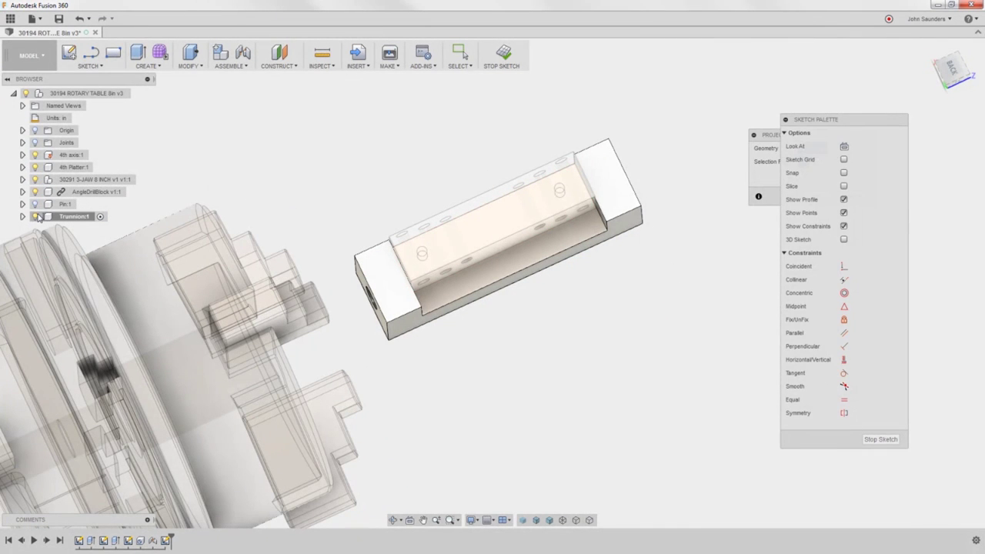
pyautogui.keyDown('shift'); pyautogui.moveTo(554, 247); pyautogui.dragTo(565, 322, button='middle'); pyautogui.keyUp('shift')
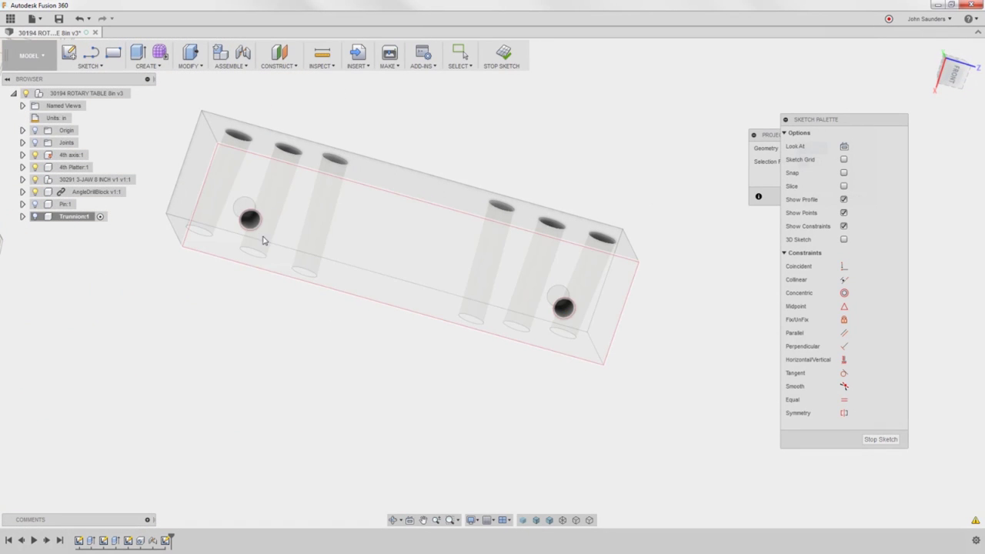
pyautogui.click(250, 221)
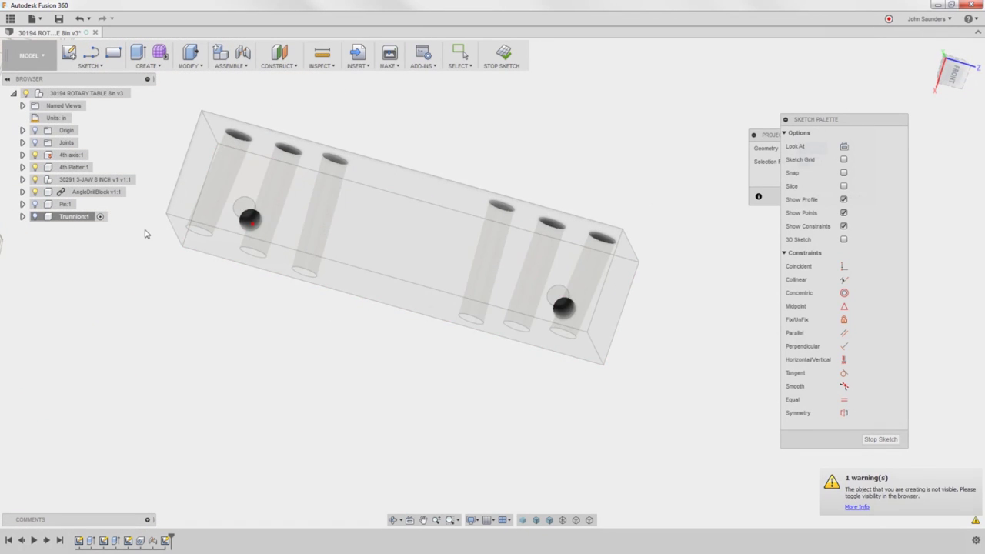
# Extrude both projected circles as a 2.50 in cut through the trunnion floor
pyautogui.click(35, 192)
pyautogui.click(35, 217)
pyautogui.keyDown('shift'); pyautogui.moveTo(427, 254); pyautogui.dragTo(447, 280, button='middle'); pyautogui.keyUp('shift')
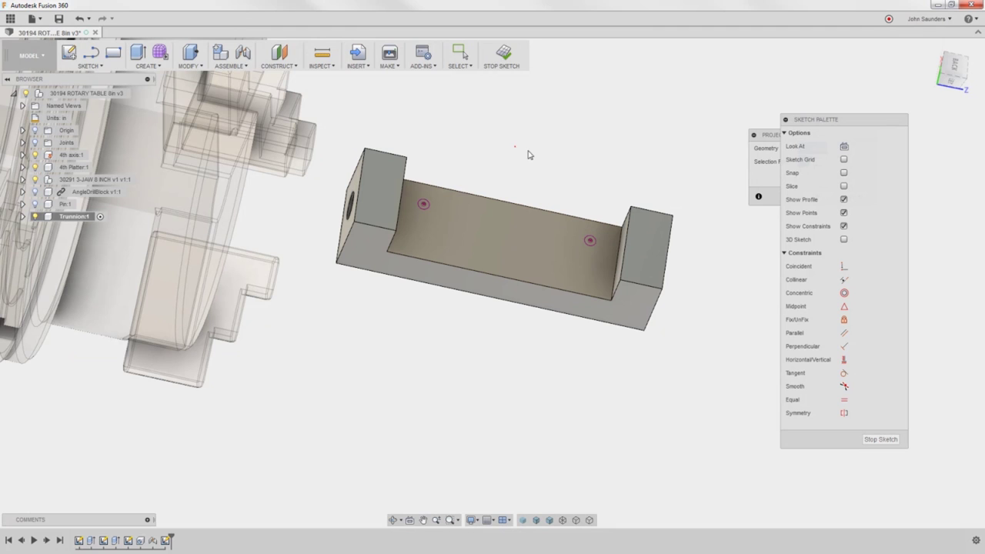
pyautogui.press('e')
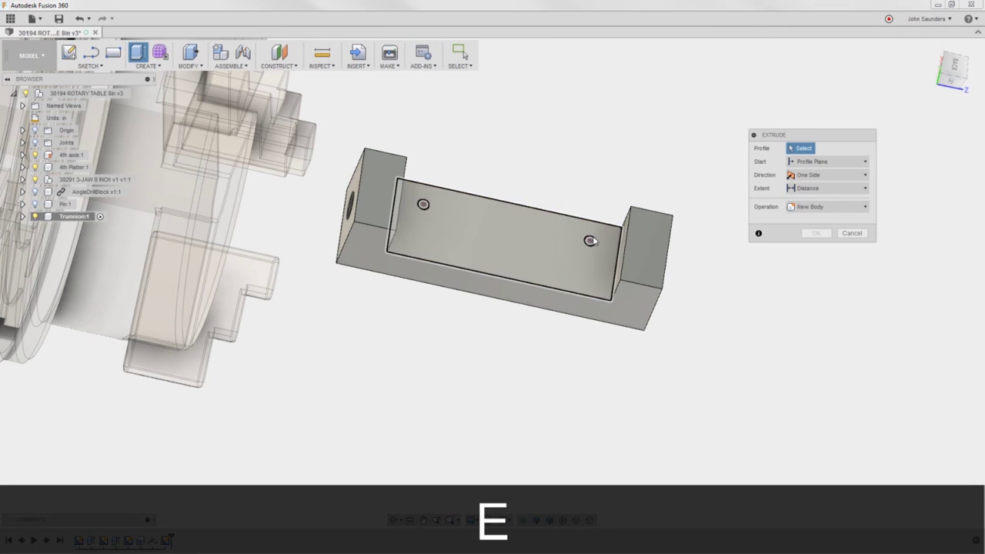
pyautogui.click(581, 245)
pyautogui.click(424, 208)
pyautogui.moveTo(422, 203); pyautogui.dragTo(392, 277)
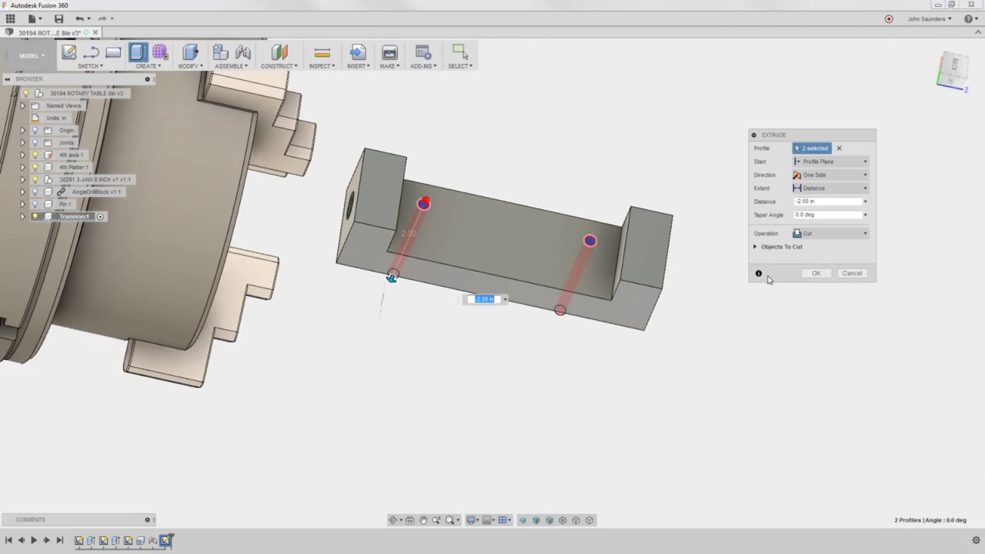
pyautogui.click(817, 275)
pyautogui.keyDown('shift'); pyautogui.moveTo(816, 273); pyautogui.dragTo(534, 139, button='middle'); pyautogui.keyUp('shift')
pyautogui.click(35, 191)
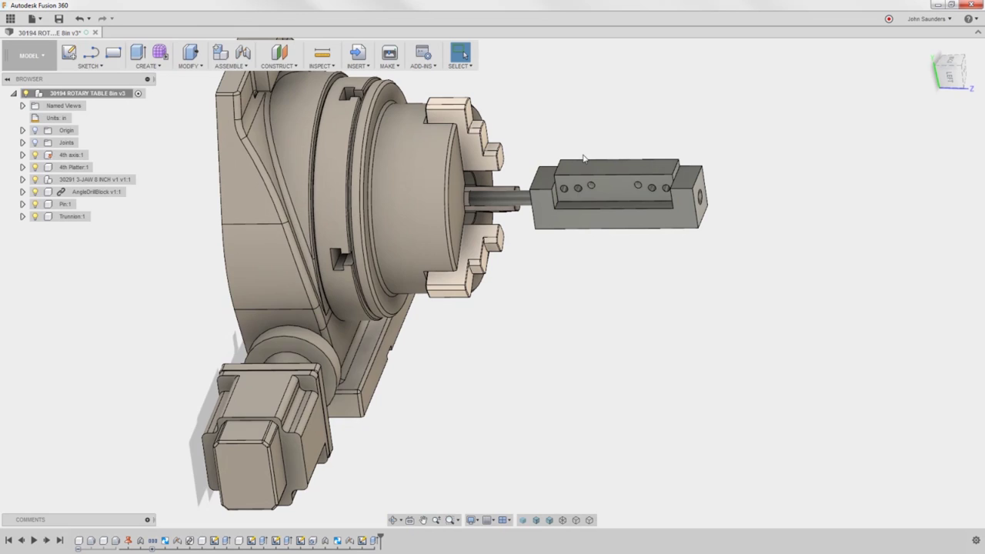
# Toggle the AngleDrillBlock's visibility and inspect the pin on the rotary table
pyautogui.scroll(2, 608, 163)
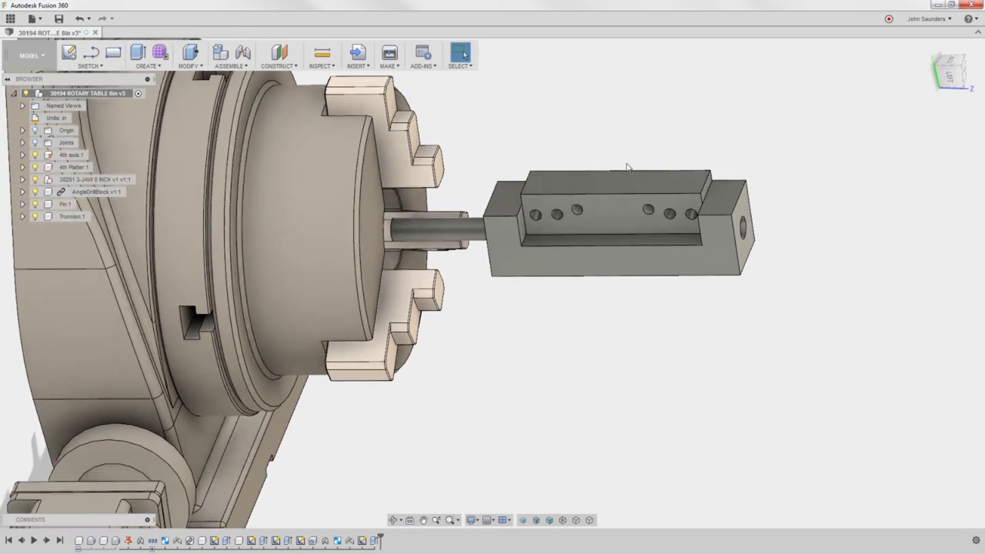
pyautogui.click(35, 192)
pyautogui.click(34, 192)
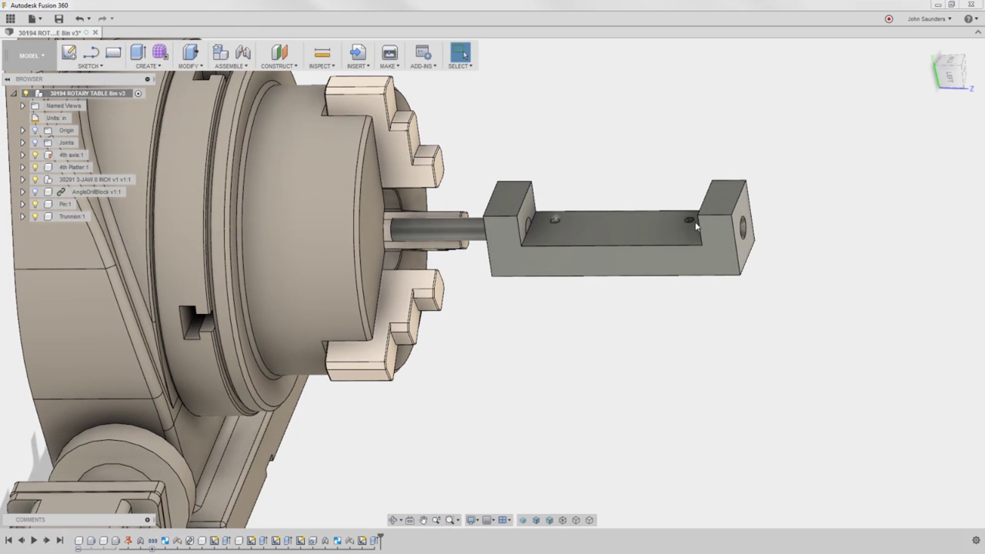
pyautogui.keyDown('shift'); pyautogui.moveTo(678, 171); pyautogui.dragTo(554, 207, button='middle'); pyautogui.keyUp('shift')
pyautogui.click(477, 235)
pyautogui.keyDown('shift'); pyautogui.moveTo(587, 367); pyautogui.dragTo(680, 316, button='middle'); pyautogui.keyUp('shift')
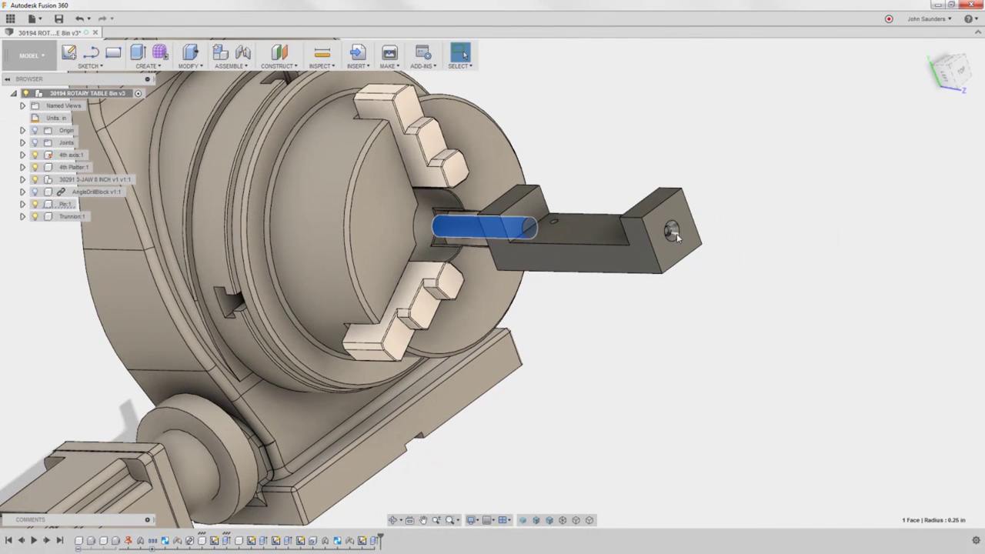
pyautogui.keyDown('shift'); pyautogui.moveTo(764, 259); pyautogui.dragTo(469, 238, button='middle'); pyautogui.keyUp('shift')
# Rotate the chuck and block about the table axis and save a new version
pyautogui.moveTo(469, 238)
pyautogui.mouseDown()
pyautogui.moveTo(478, 212)
pyautogui.moveTo(479, 248)
pyautogui.mouseUp()
pyautogui.click(953, 75)
pyautogui.moveTo(420, 208); pyautogui.dragTo(439, 193)
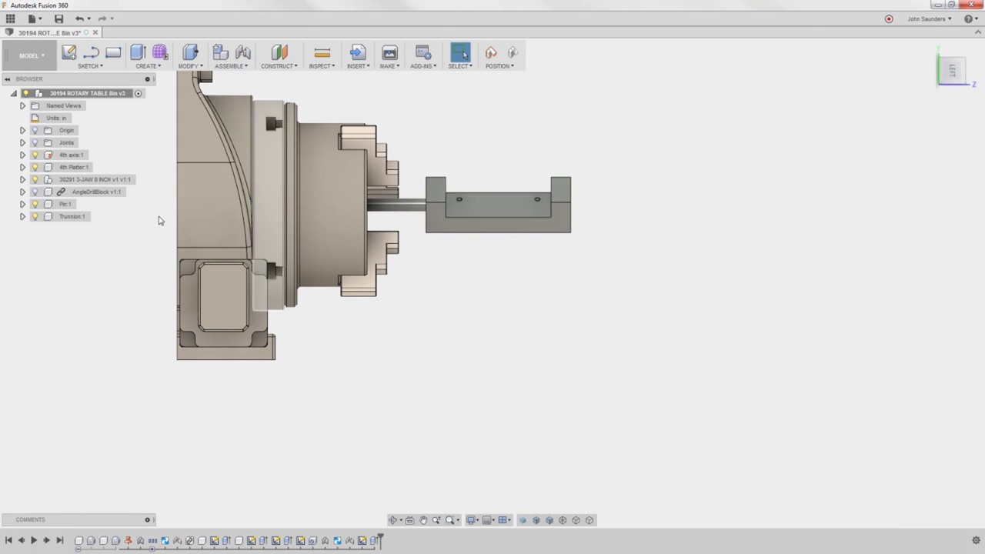
pyautogui.moveTo(505, 193)
pyautogui.keyDown('shift'); pyautogui.mouseDown(button='middle')
pyautogui.moveTo(488, 210)
pyautogui.moveTo(488, 187)
pyautogui.moveTo(469, 341)
pyautogui.moveTo(477, 321)
pyautogui.moveTo(471, 238)
pyautogui.moveTo(428, 304)
pyautogui.moveTo(419, 339)
pyautogui.moveTo(420, 310)
pyautogui.moveTo(409, 431)
pyautogui.moveTo(441, 366)
pyautogui.moveTo(442, 398)
pyautogui.moveTo(438, 369)
pyautogui.moveTo(460, 323)
pyautogui.moveTo(464, 273)
pyautogui.moveTo(460, 295)
pyautogui.moveTo(436, 274)
pyautogui.moveTo(500, 209)
pyautogui.mouseUp(button='middle'); pyautogui.keyUp('shift')
pyautogui.press('Return')
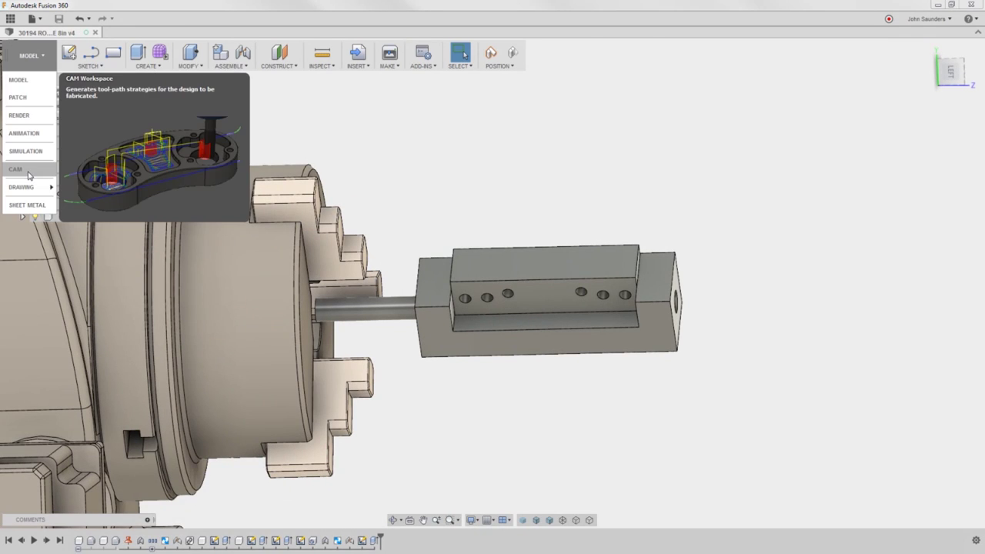
# In CAM, hide AngleDrillBlock and start a milling setup using only the part body
pyautogui.click(27, 171)
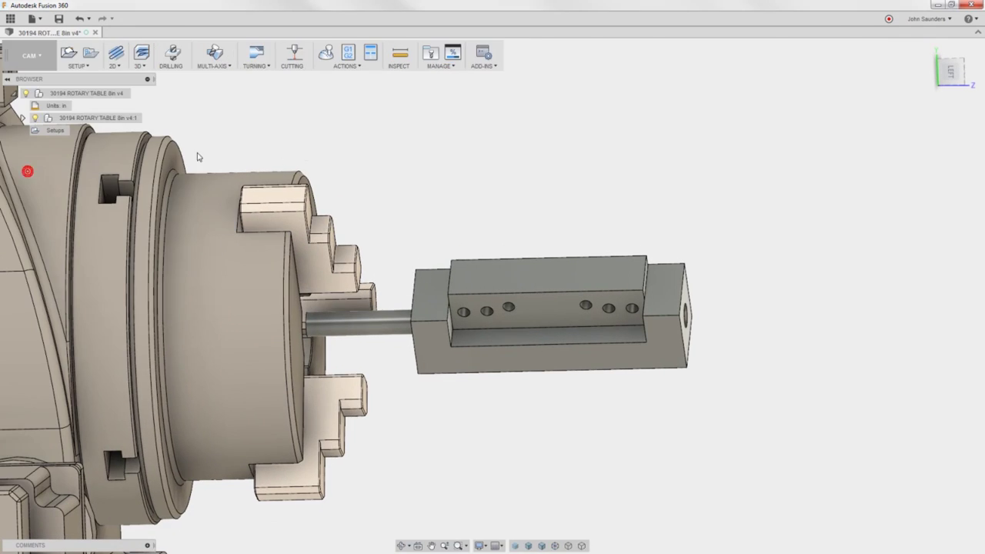
pyautogui.click(23, 119)
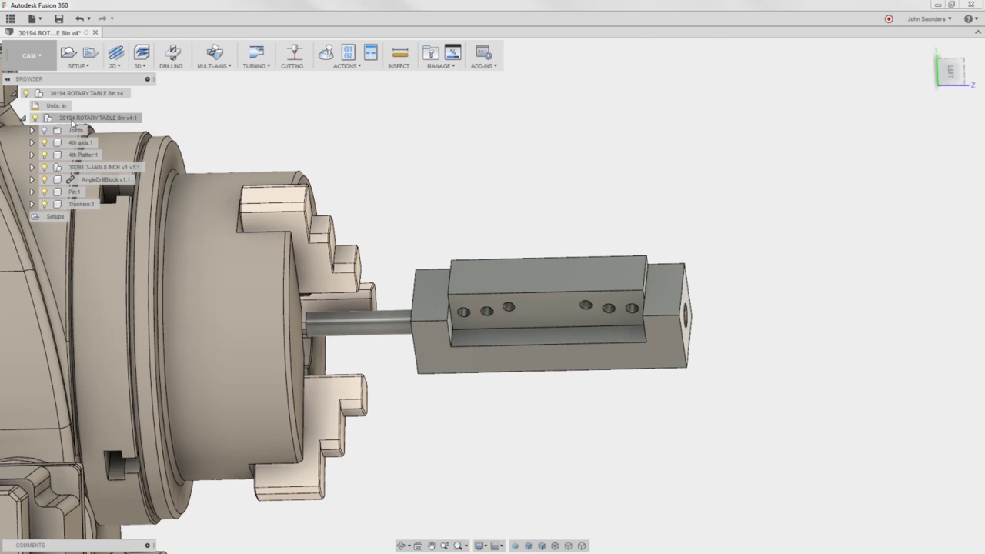
pyautogui.click(44, 179)
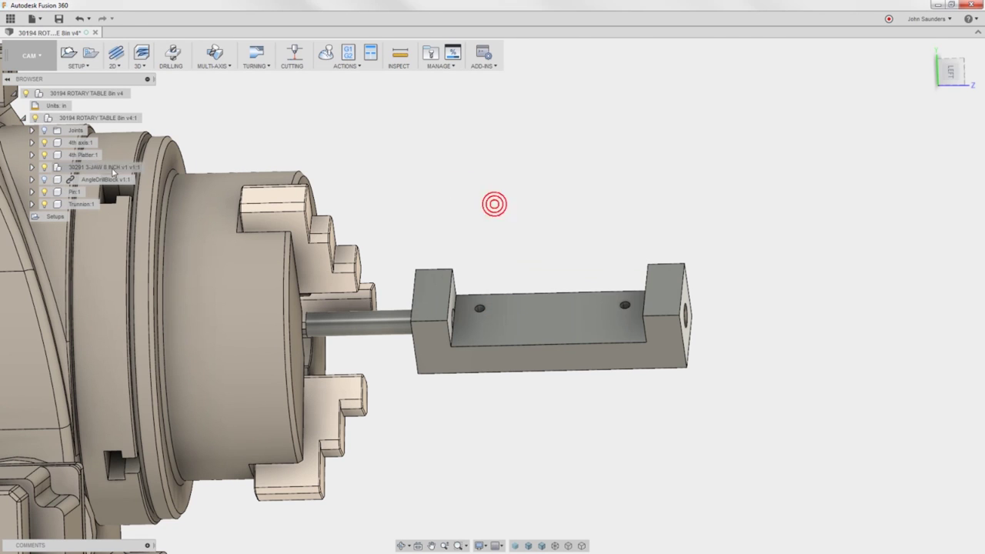
pyautogui.click(68, 53)
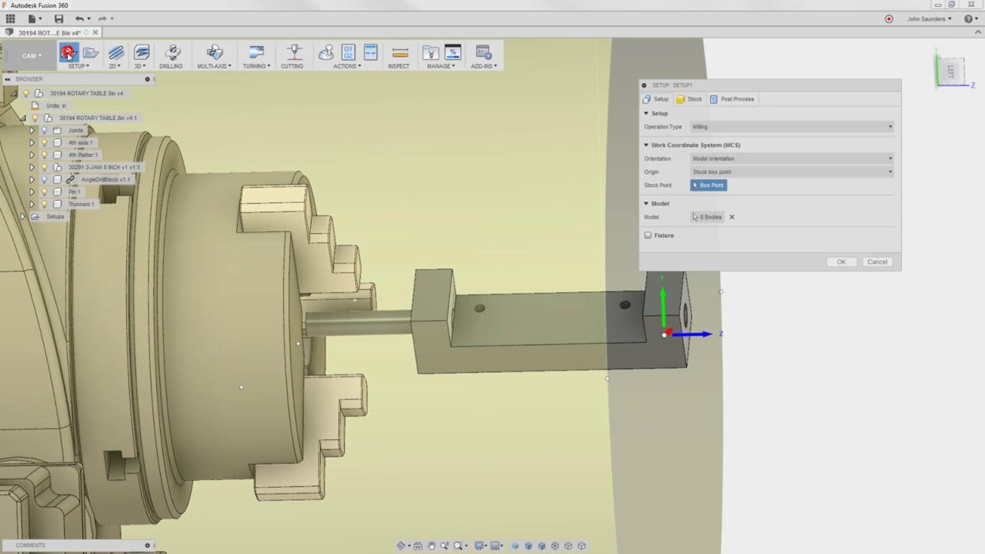
pyautogui.moveTo(707, 84); pyautogui.dragTo(778, 101)
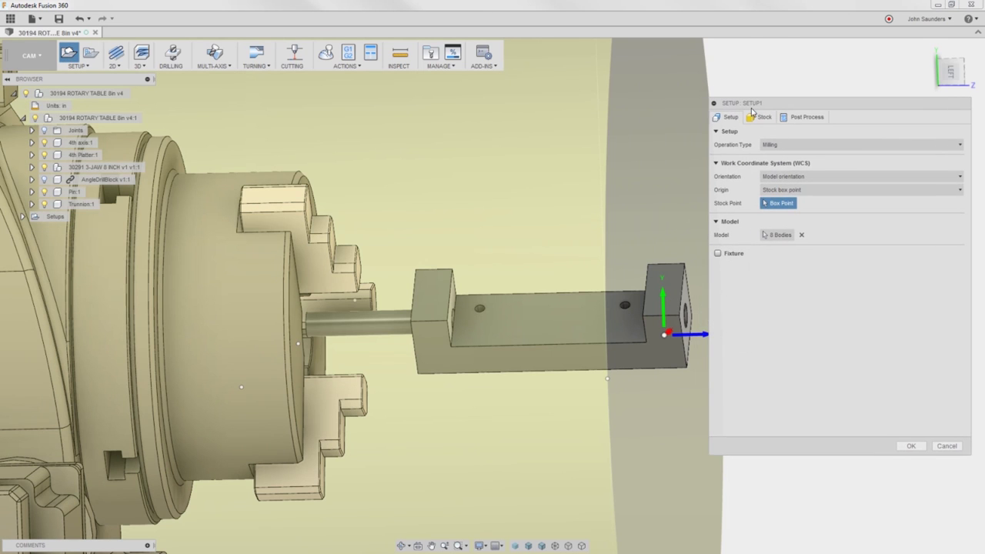
pyautogui.scroll(-3, 429, 189)
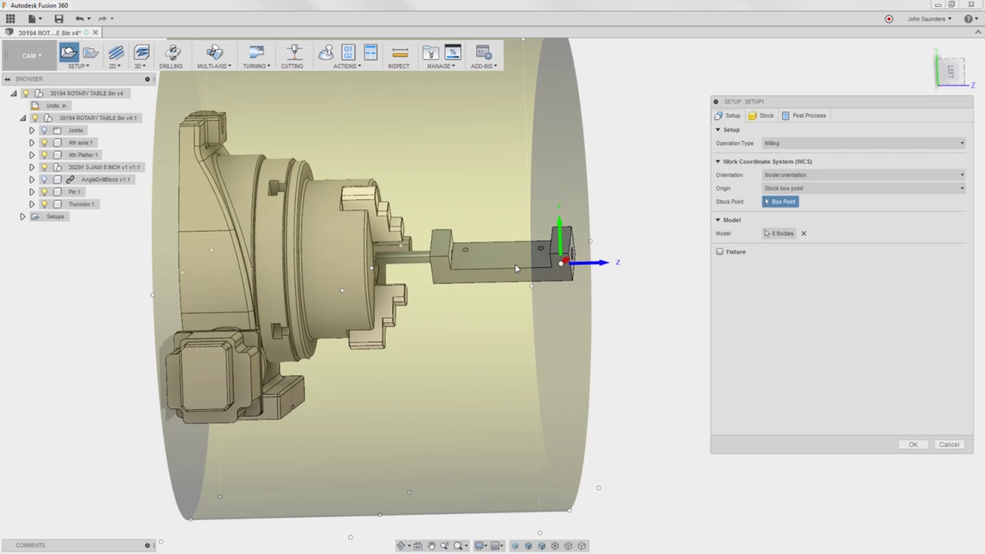
pyautogui.click(777, 235)
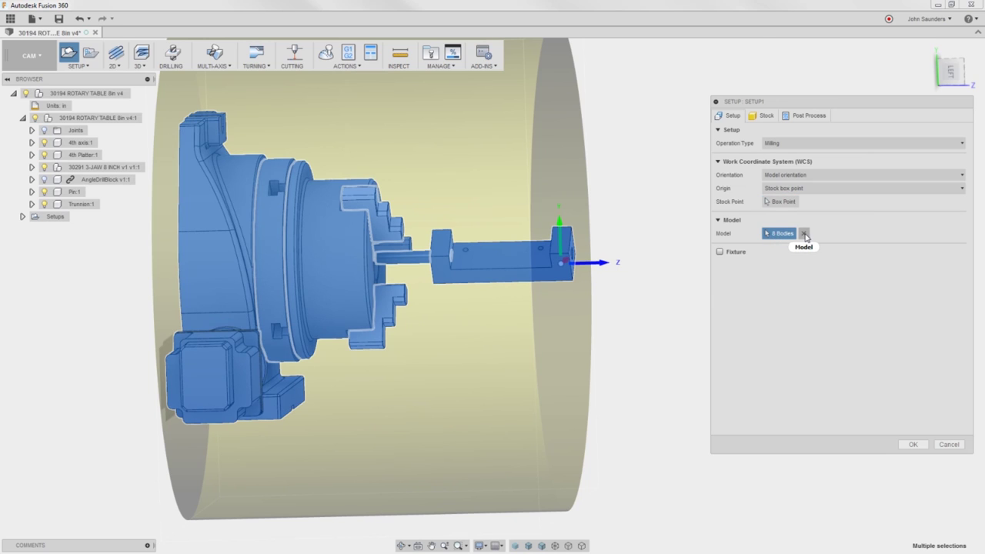
pyautogui.click(804, 234)
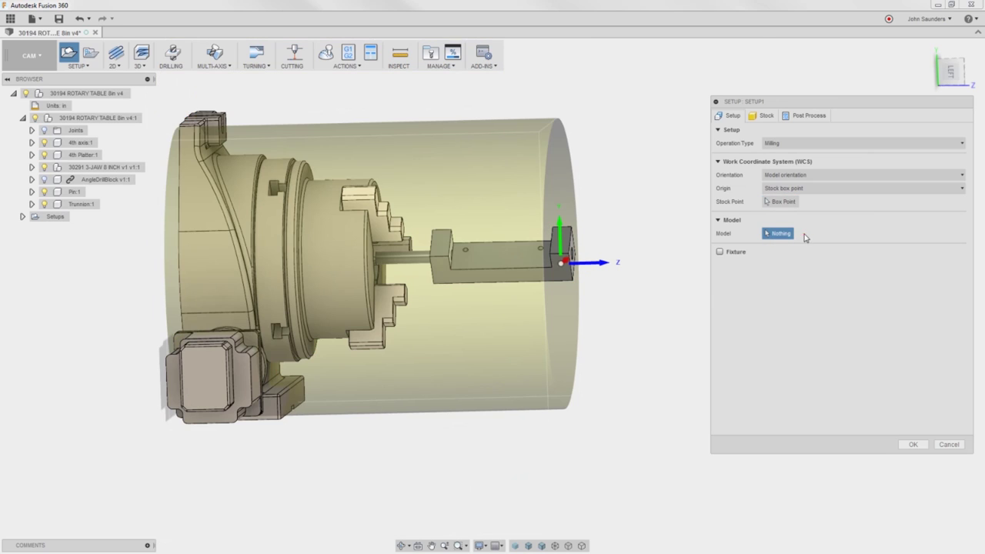
pyautogui.click(565, 277)
# Make the stock a fixed-size box of 1.5 × 1.5 × 5.75 in
pyautogui.click(763, 115)
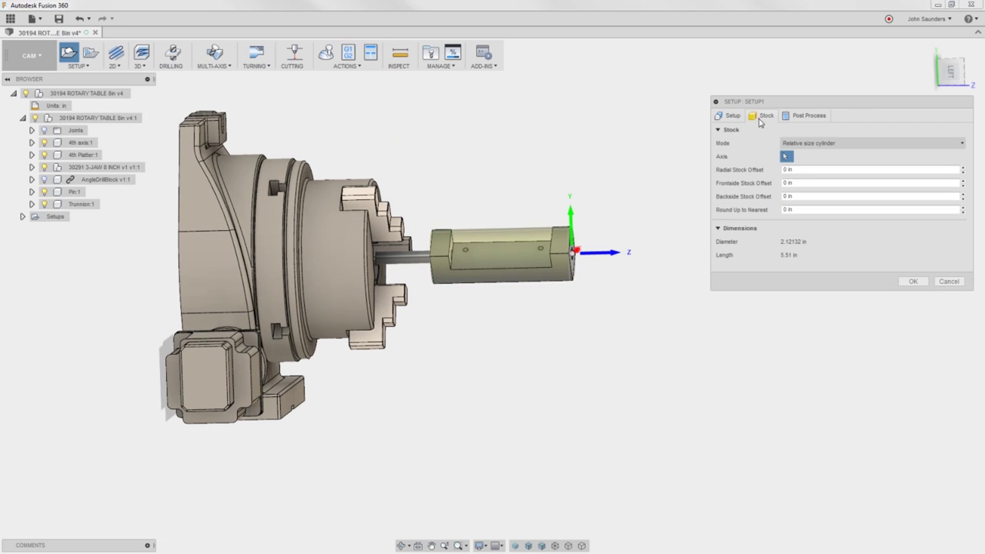
pyautogui.click(805, 145)
pyautogui.click(805, 164)
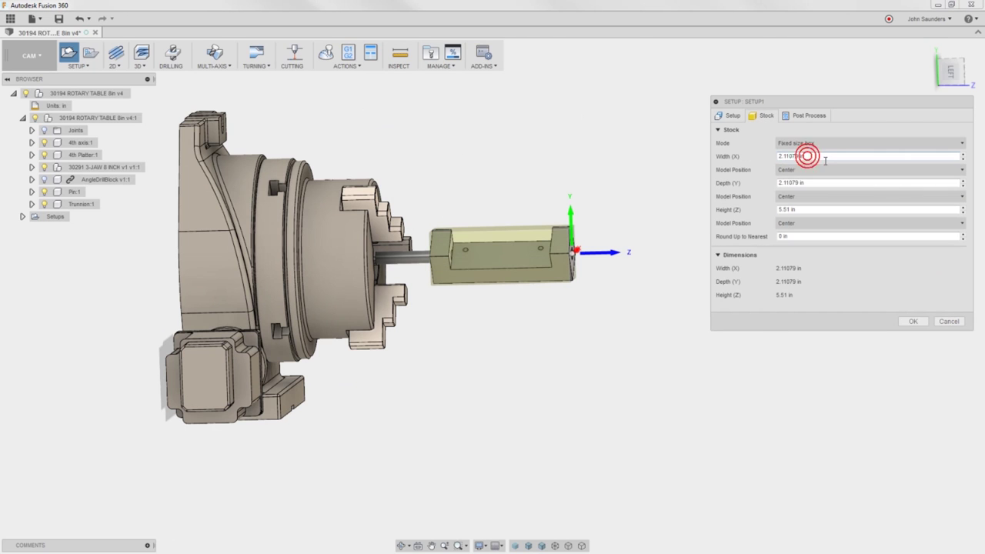
pyautogui.click(792, 159)
pyautogui.hotkey('ctrl', 'a')
pyautogui.write('1.5')
pyautogui.press('Tab')
pyautogui.write('1.5')
pyautogui.press('Tab')
pyautogui.press('Delete')
pyautogui.write('5.75')
pyautogui.press('Tab')
pyautogui.scroll(1, 563, 184)
pyautogui.keyDown('shift'); pyautogui.moveTo(563, 184); pyautogui.dragTo(584, 179, button='middle'); pyautogui.keyUp('shift')
# Orient Setup1 with the part's end face as the Z axis and its long edge as X
pyautogui.click(730, 115)
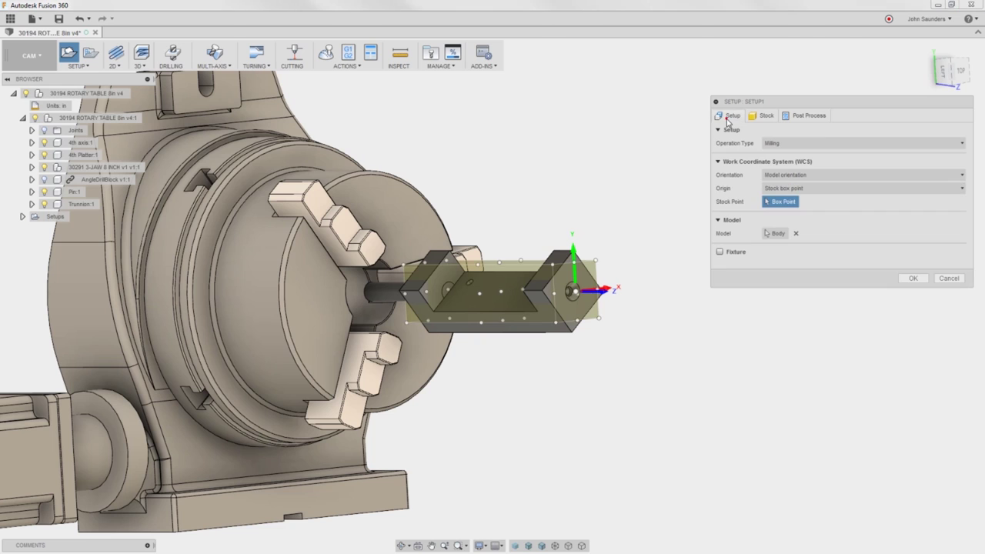
pyautogui.click(782, 177)
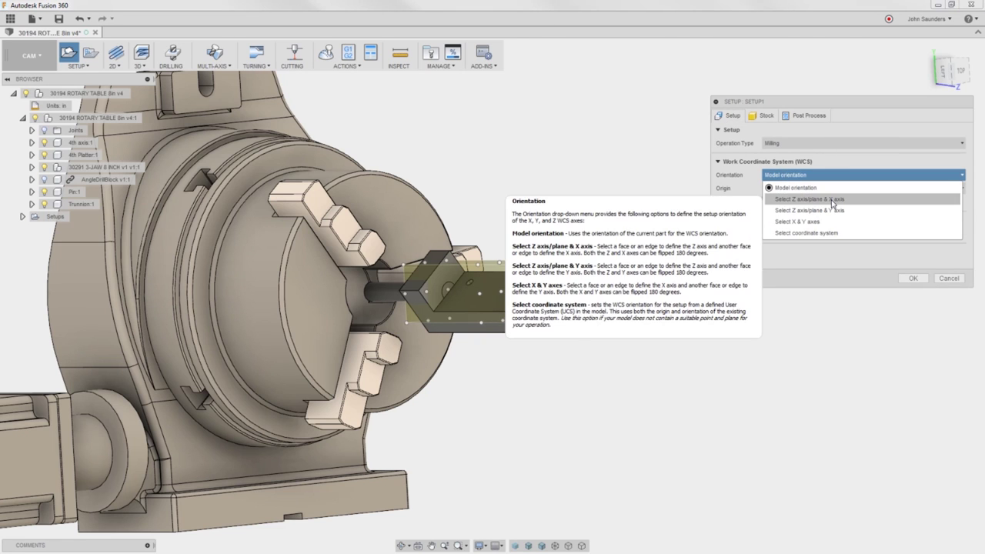
pyautogui.click(808, 199)
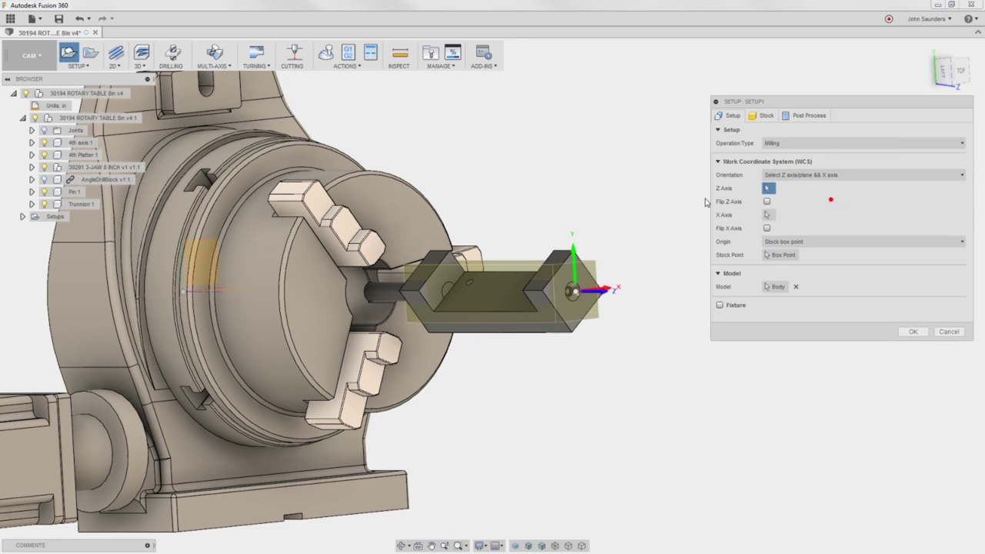
pyautogui.click(557, 263)
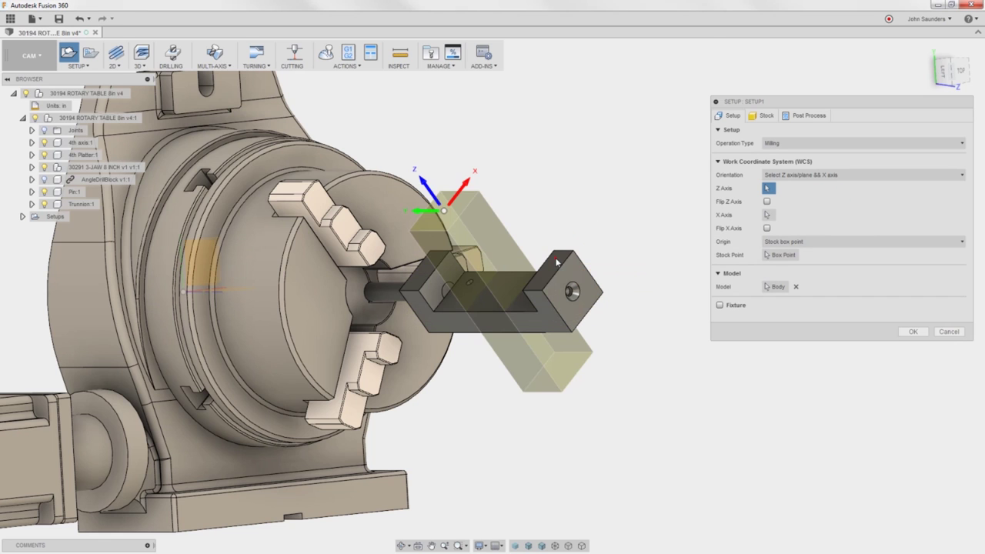
pyautogui.keyDown('shift'); pyautogui.moveTo(562, 235); pyautogui.dragTo(676, 182, button='middle'); pyautogui.keyUp('shift')
pyautogui.keyDown('shift'); pyautogui.moveTo(597, 201); pyautogui.dragTo(572, 282, button='middle'); pyautogui.keyUp('shift')
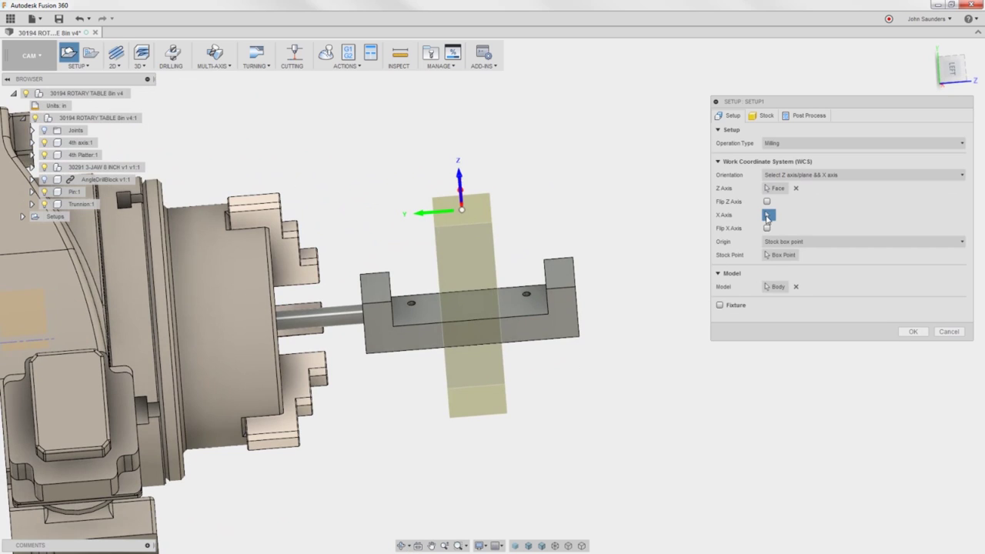
pyautogui.click(543, 343)
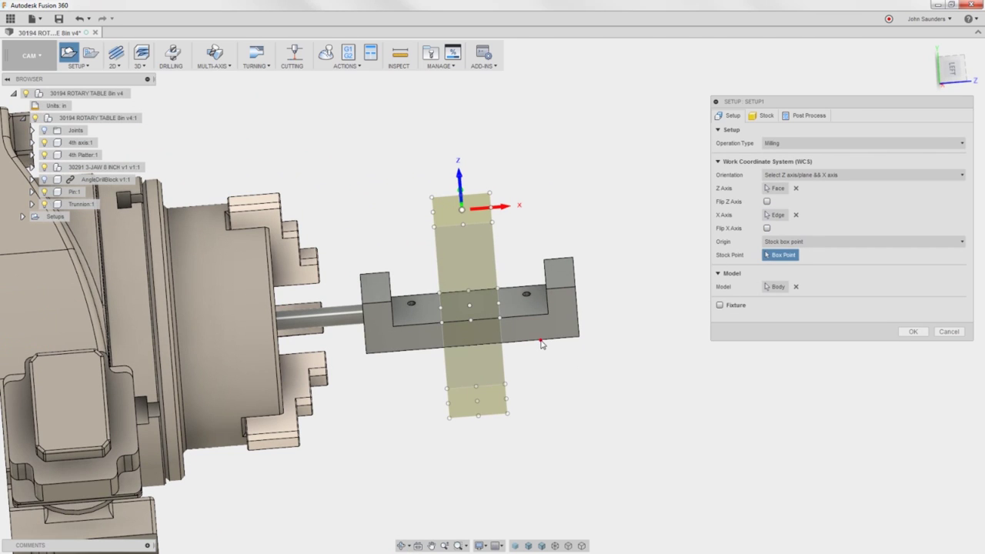
pyautogui.keyDown('shift'); pyautogui.moveTo(543, 337); pyautogui.dragTo(655, 189, button='middle'); pyautogui.keyUp('shift')
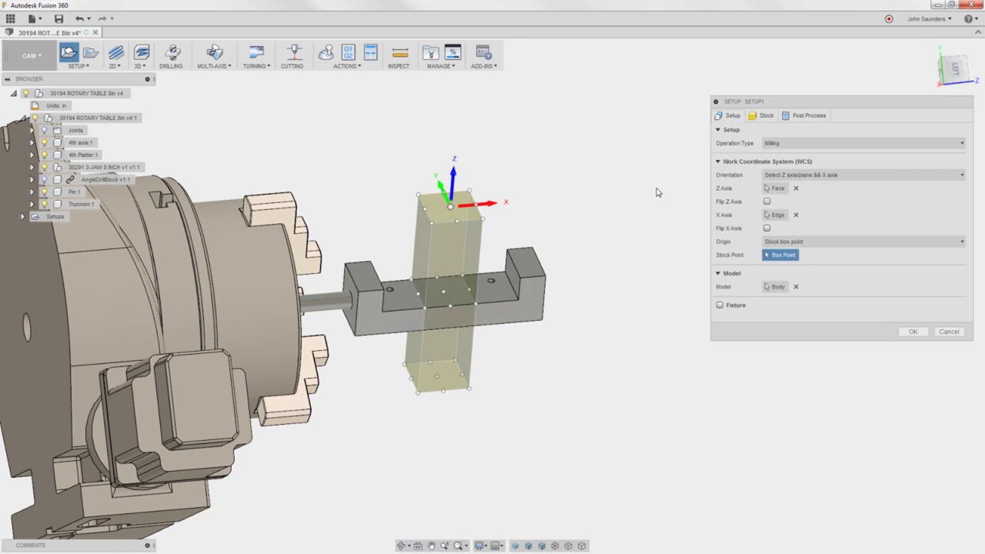
# Set the setup stock size to 5.75 × 1.5 × 1.5 in
pyautogui.click(763, 115)
pyautogui.write('5.75')
pyautogui.press('Delete')
pyautogui.press('Tab')
pyautogui.press('Tab')
pyautogui.write('1.5')
pyautogui.press('Delete')
pyautogui.press('Tab')
pyautogui.scroll(2, 438, 233)
pyautogui.scroll(-2, 491, 146)
# Hide the pin, 3-jaw chuck, 4th Platter and 4th axis rotary table, then fit the view
pyautogui.keyDown('shift'); pyautogui.moveTo(490, 146); pyautogui.dragTo(219, 135, button='middle'); pyautogui.keyUp('shift')
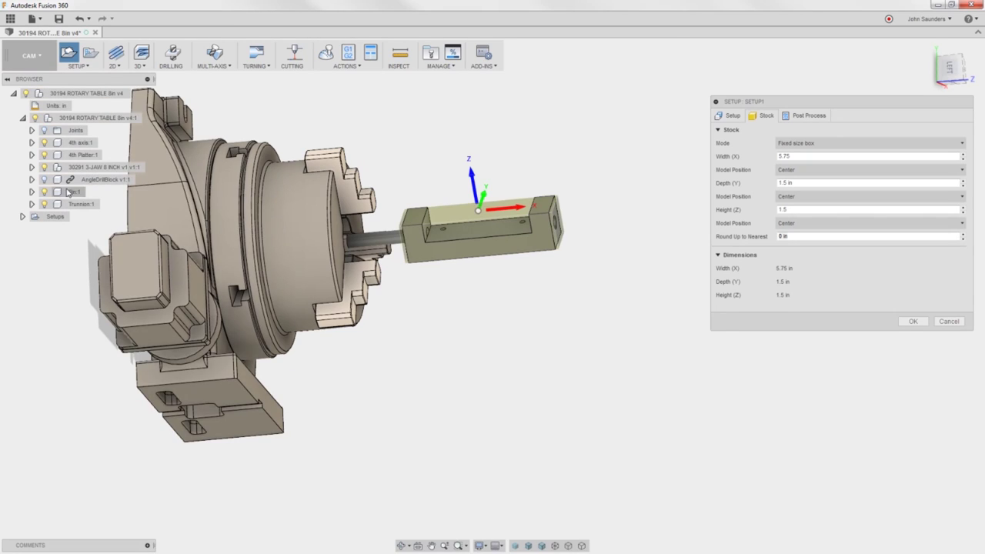
pyautogui.click(45, 193)
pyautogui.click(45, 167)
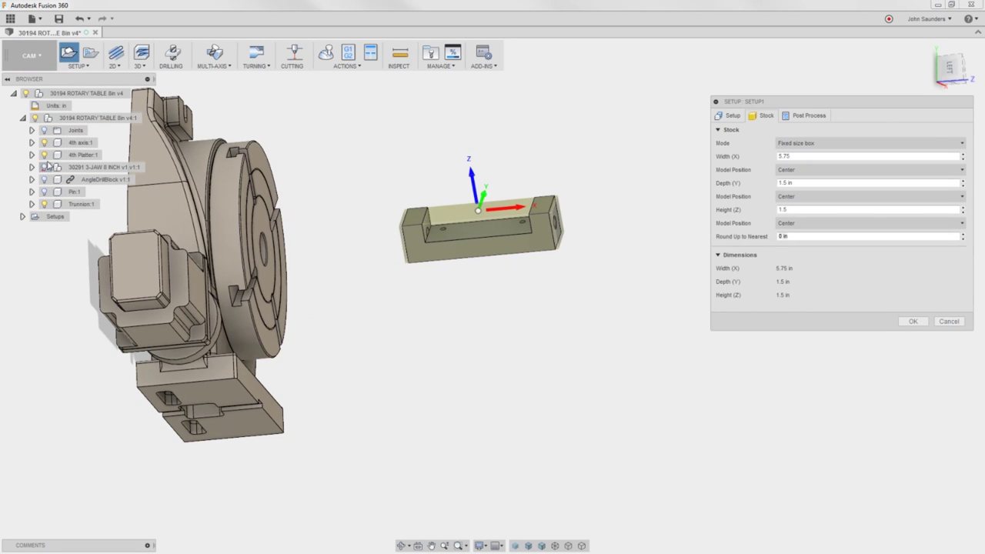
pyautogui.click(45, 155)
pyautogui.click(45, 143)
pyautogui.press('F6')
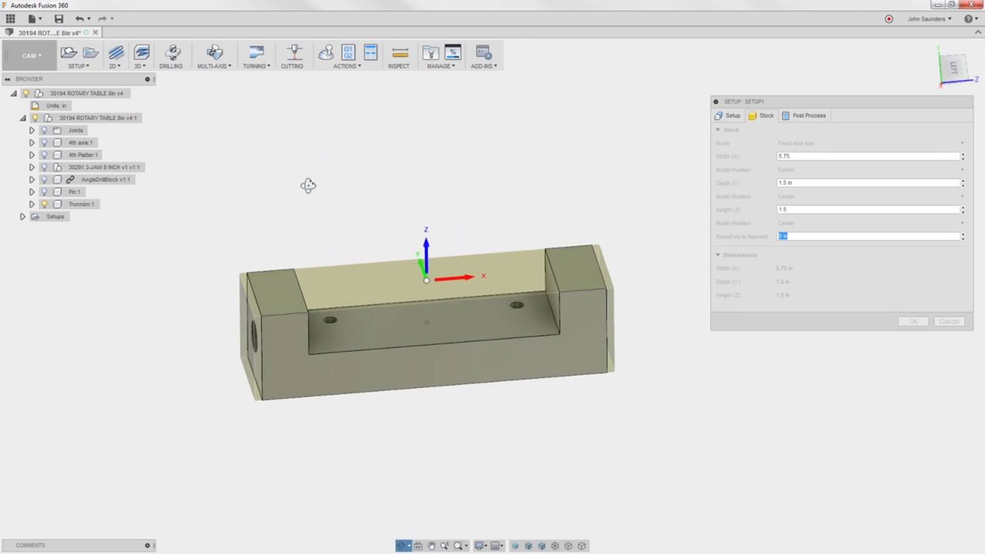
# Confirm Setup1, add the JWS_Mill template operations to it, and generate all toolpaths
pyautogui.click(915, 322)
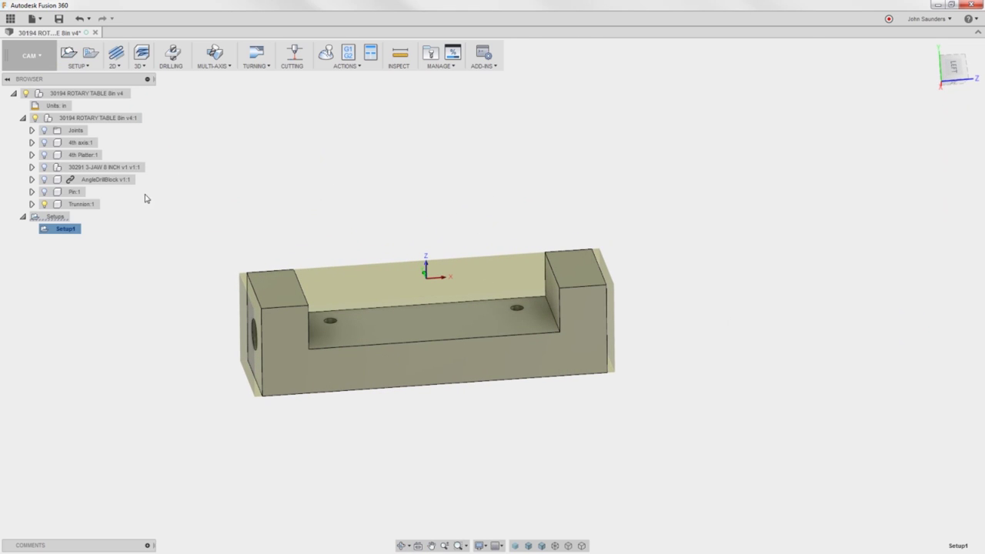
pyautogui.rightClick(75, 230)
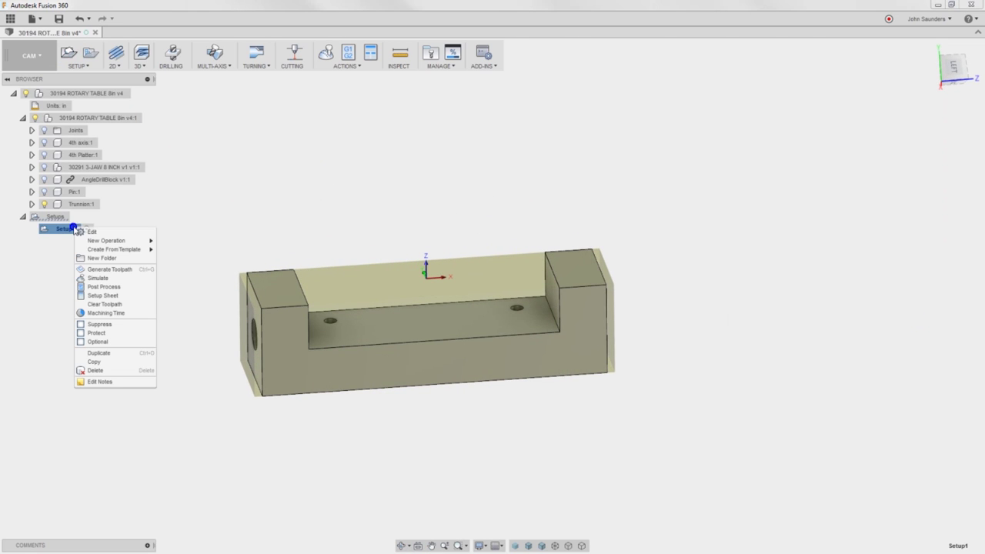
pyautogui.moveTo(112, 251)
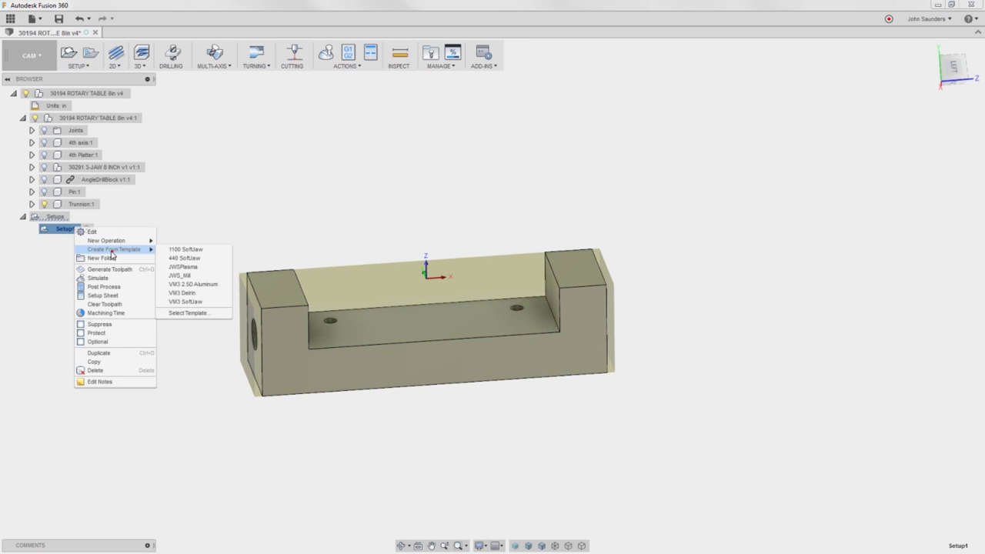
pyautogui.click(207, 275)
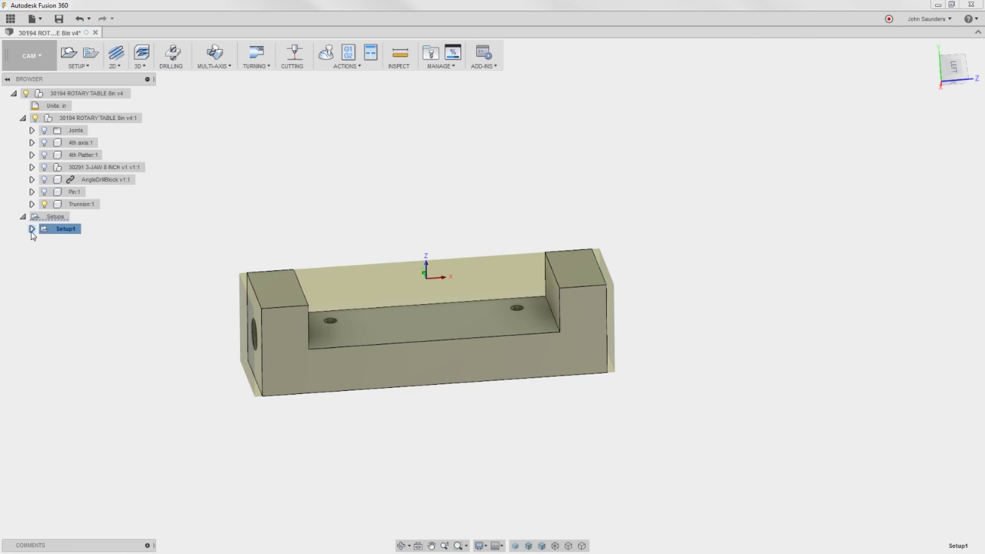
pyautogui.click(31, 230)
pyautogui.click(73, 228)
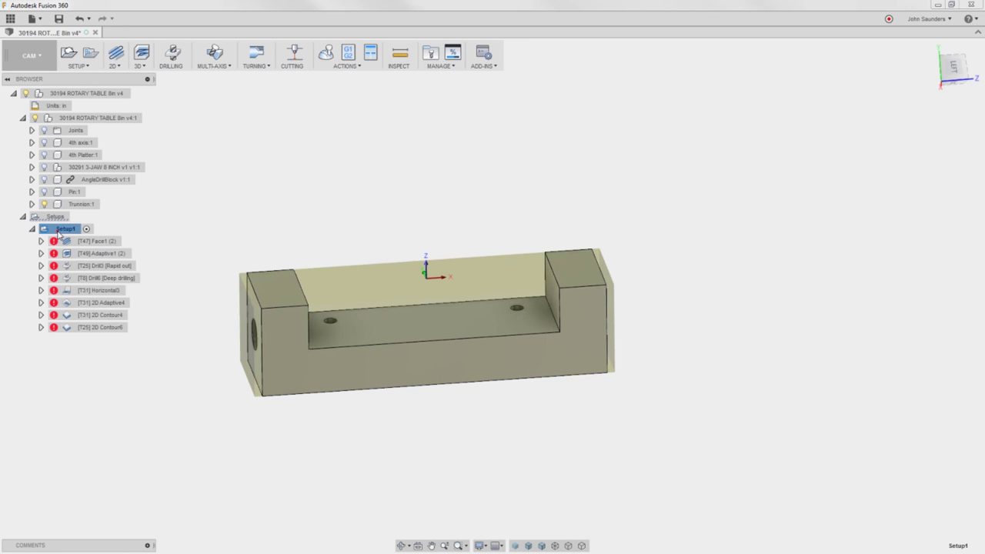
pyautogui.hotkey('ctrl', 'g')
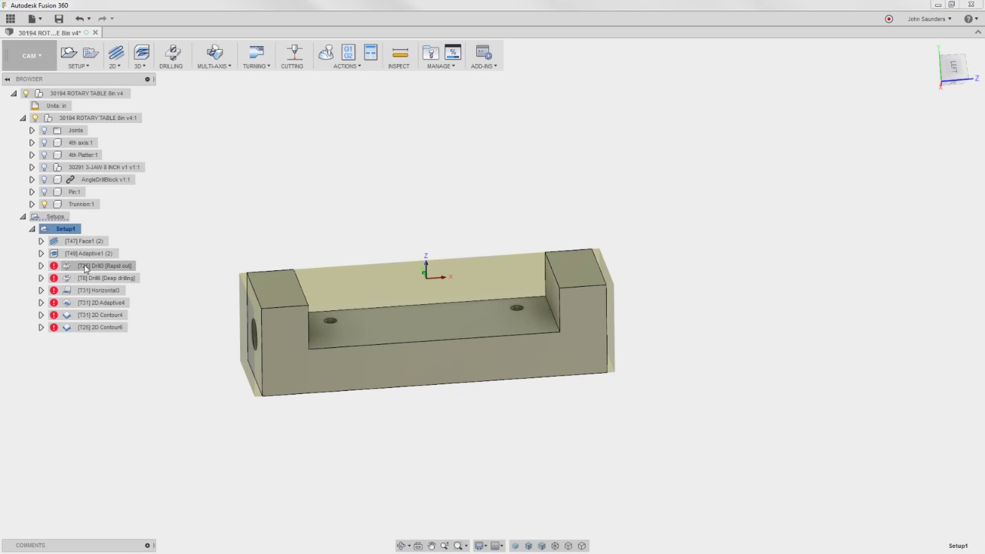
# Move 2D Adaptive4 to the top of Setup1, then Face1 (2) above it
pyautogui.click(82, 255)
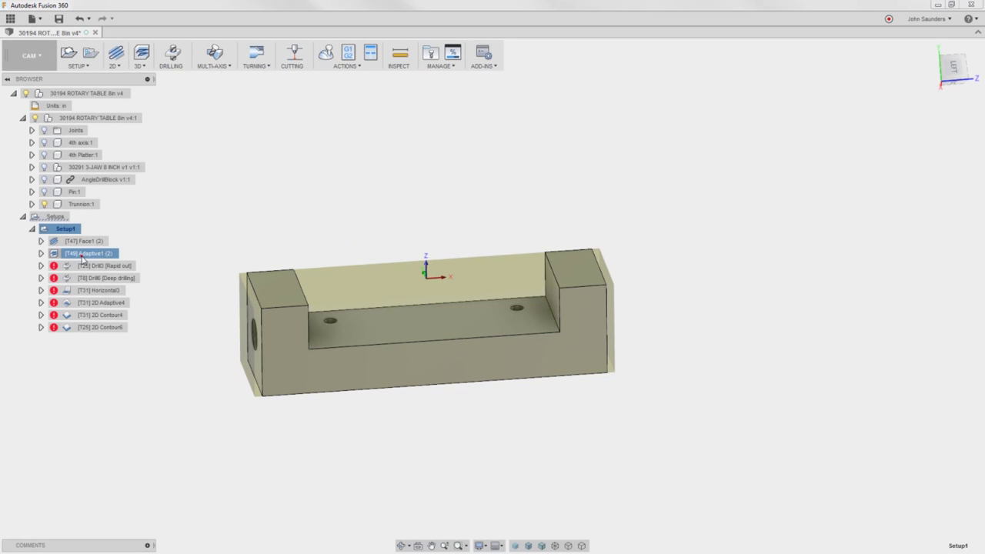
pyautogui.click(103, 306)
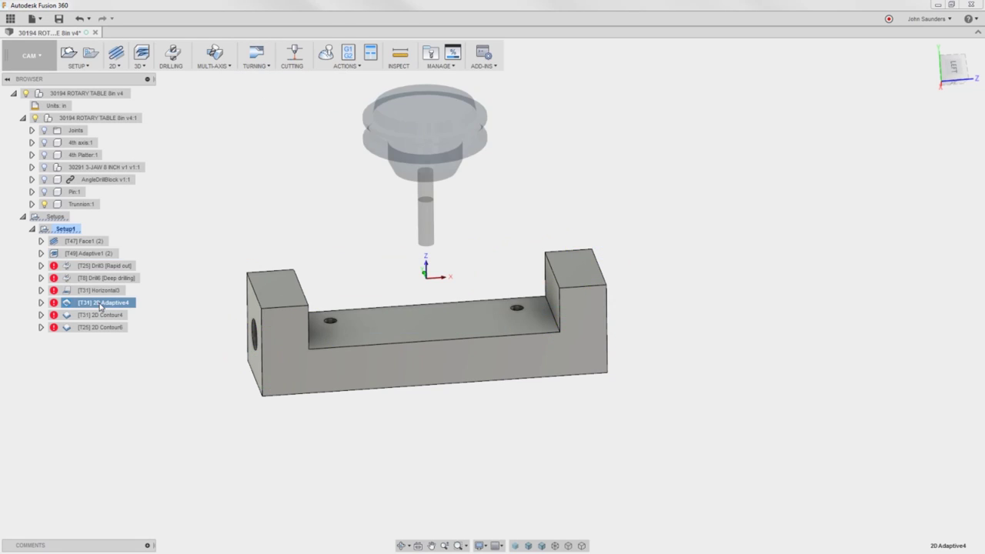
pyautogui.moveTo(101, 303); pyautogui.dragTo(94, 244)
pyautogui.click(87, 255)
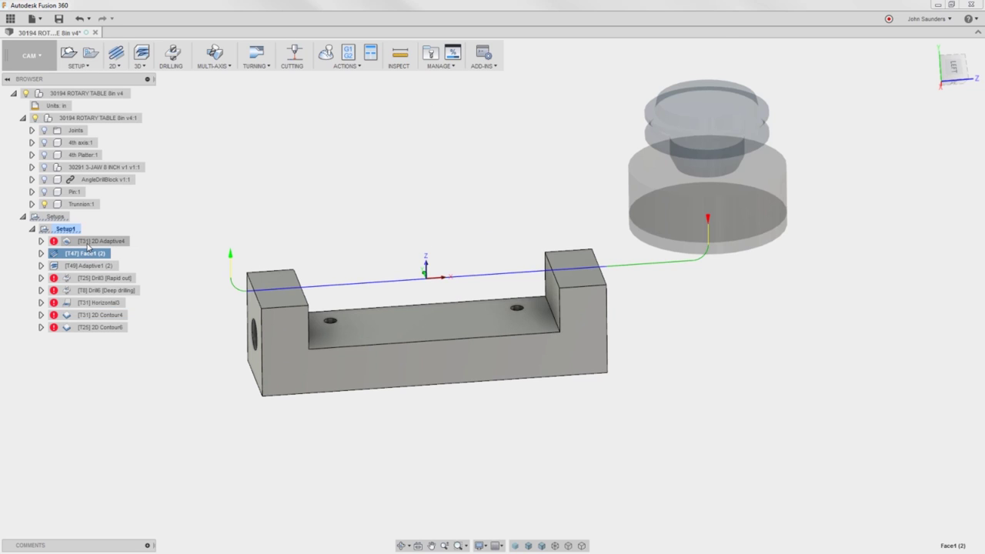
pyautogui.moveTo(89, 256); pyautogui.dragTo(89, 242)
# Assign the 3/4" ShearHog face mill to 2D Adaptive4 and pick both pocket floor chains
pyautogui.rightClick(95, 254)
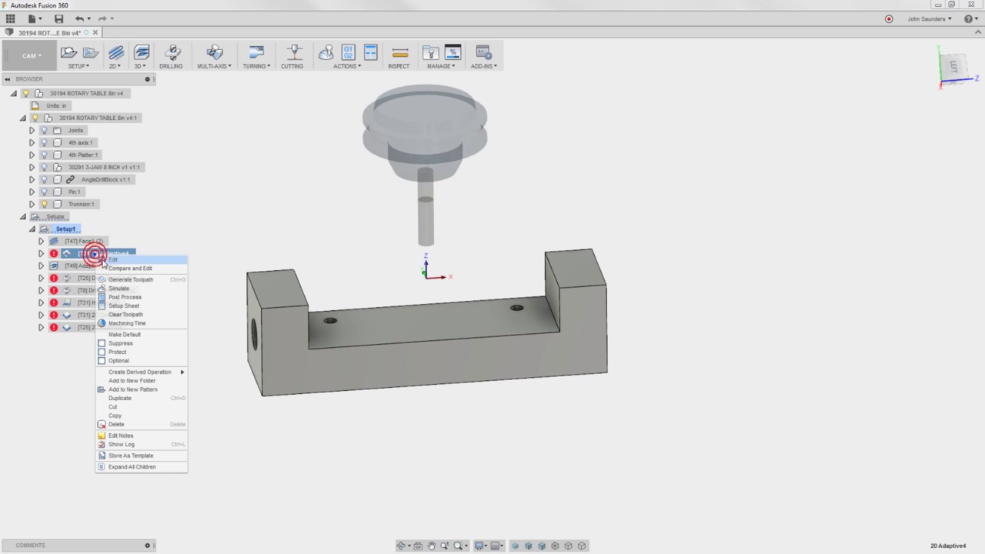
pyautogui.click(109, 261)
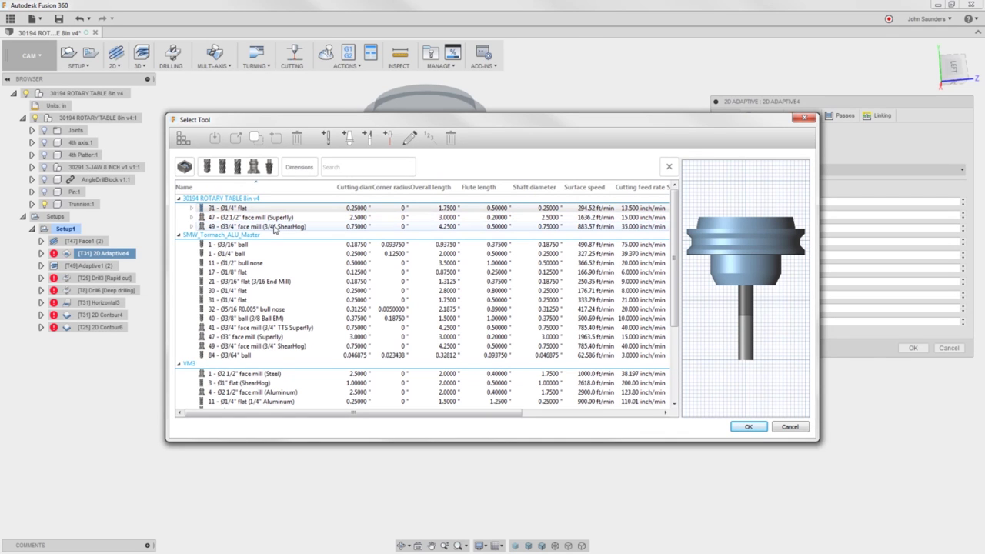
pyautogui.doubleClick(272, 226)
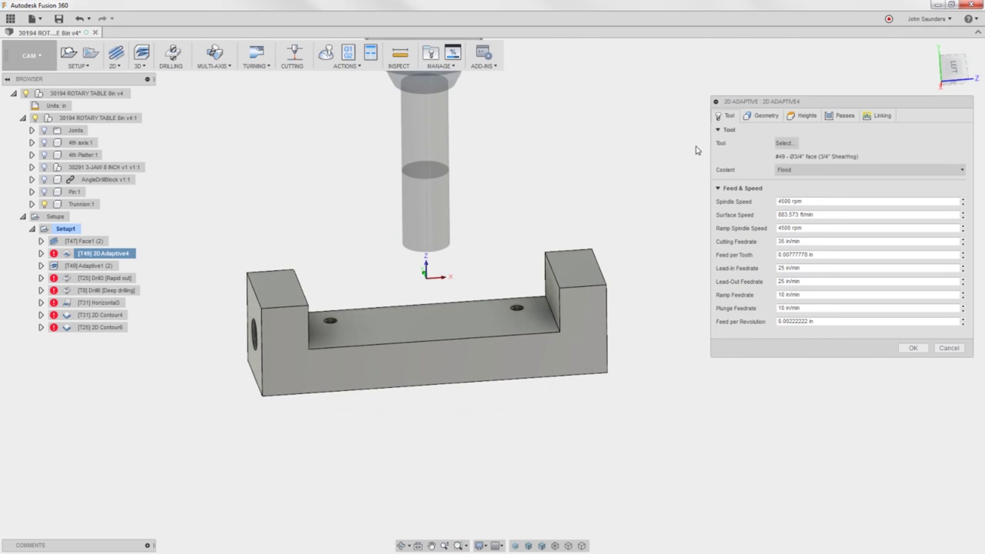
pyautogui.click(761, 116)
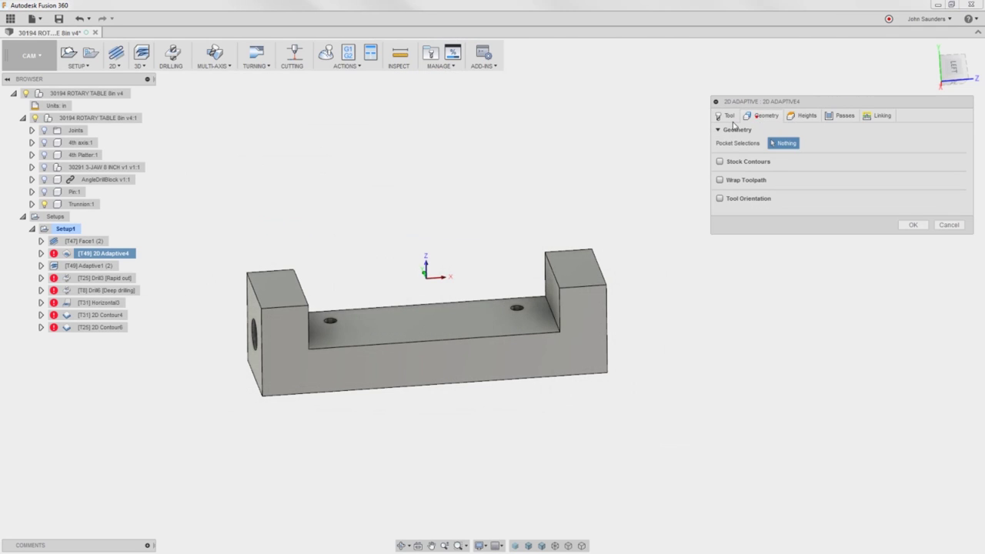
pyautogui.click(548, 306)
pyautogui.keyDown('shift'); pyautogui.moveTo(548, 306); pyautogui.dragTo(324, 317, button='middle'); pyautogui.keyUp('shift')
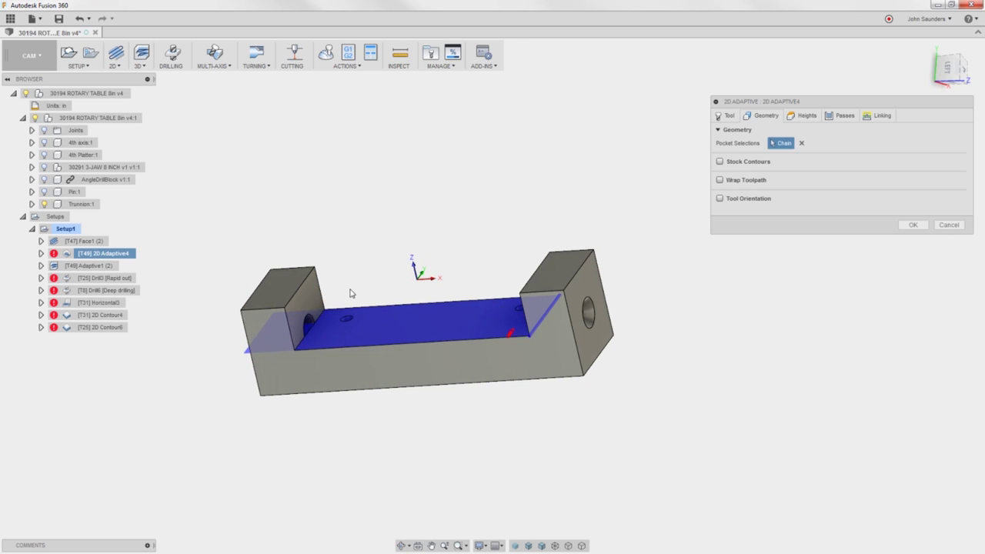
pyautogui.click(322, 320)
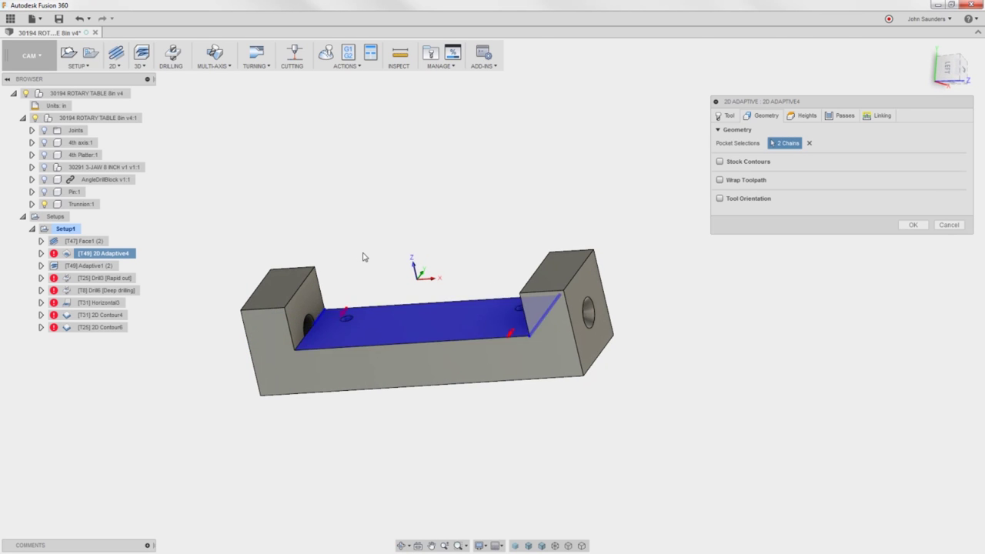
pyautogui.keyDown('shift'); pyautogui.moveTo(363, 252); pyautogui.dragTo(401, 275, button='middle'); pyautogui.keyUp('shift')
# Set the adaptive Optimal Load to .25 and the maximum roughing stepdown to 2
pyautogui.click(843, 116)
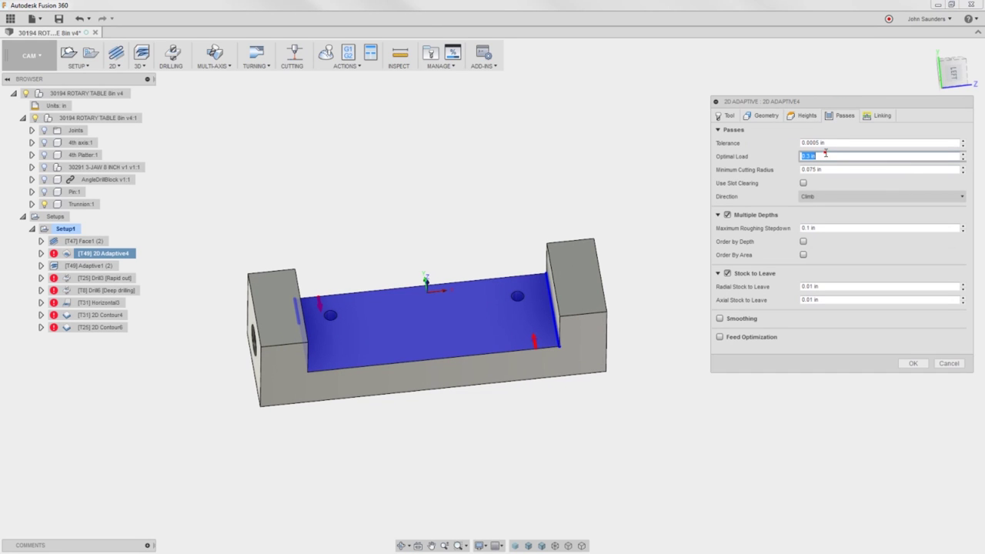
pyautogui.press('Delete')
pyautogui.write('.25')
pyautogui.press('Tab')
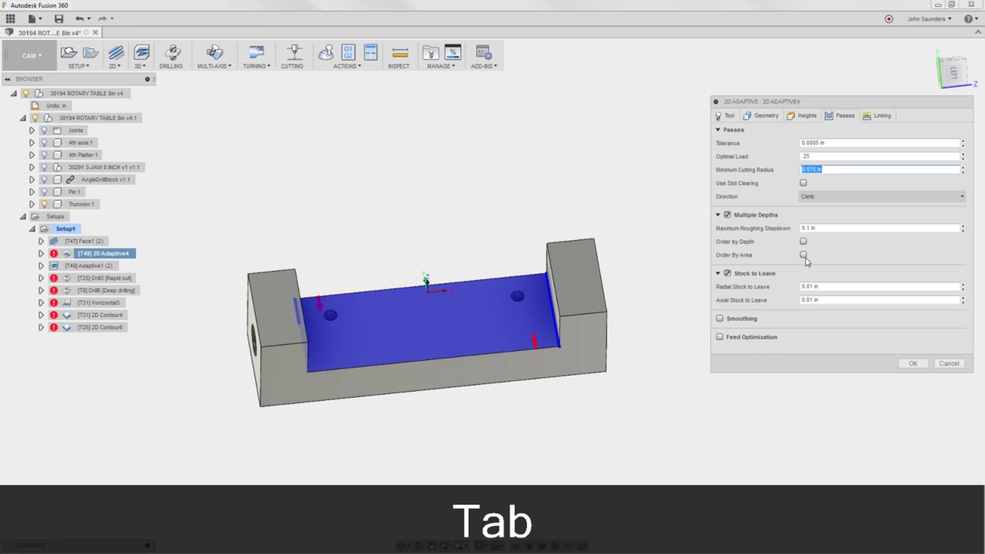
pyautogui.click(817, 228)
pyautogui.write('2')
pyautogui.press('Tab')
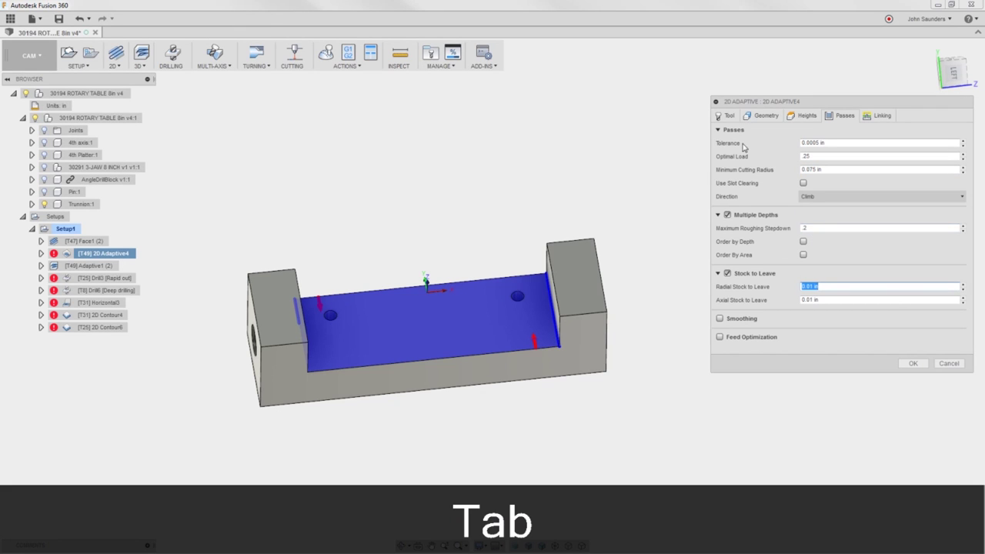
# Set 2D Adaptive4's spindle speed to 4000 rpm and cutting feedrate to 65 in/min
pyautogui.click(728, 116)
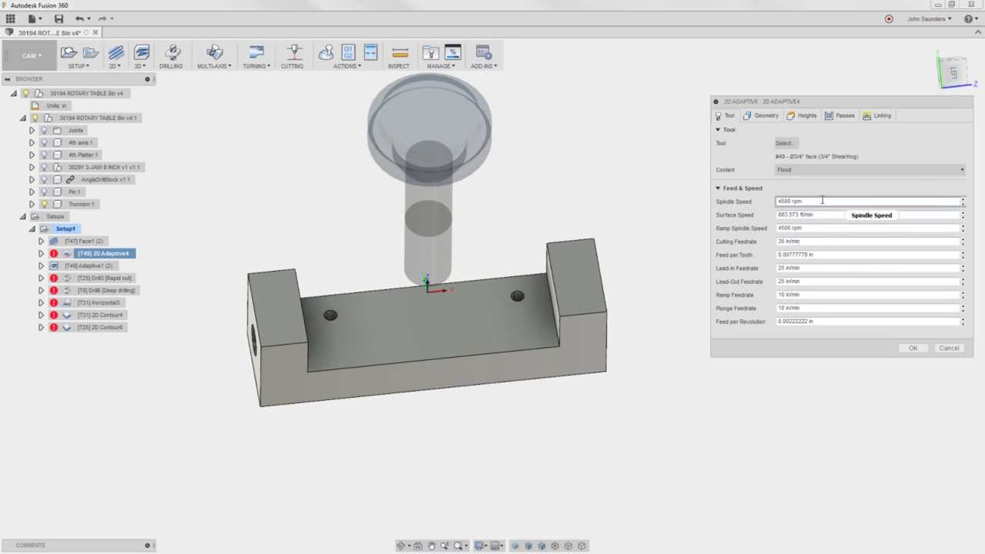
pyautogui.click(822, 200)
pyautogui.write('4000')
pyautogui.press('Tab')
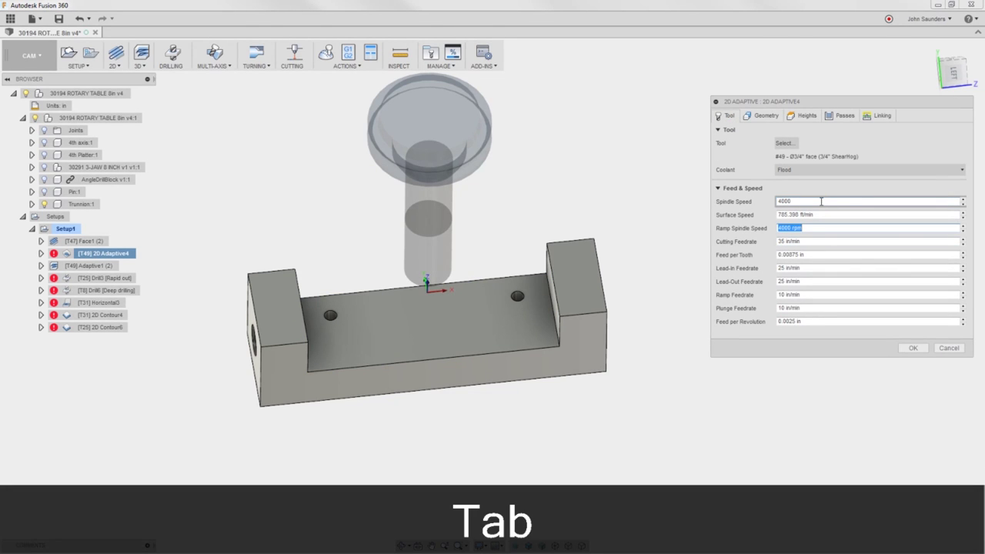
pyautogui.press('Tab')
pyautogui.write('65')
pyautogui.press('Tab')
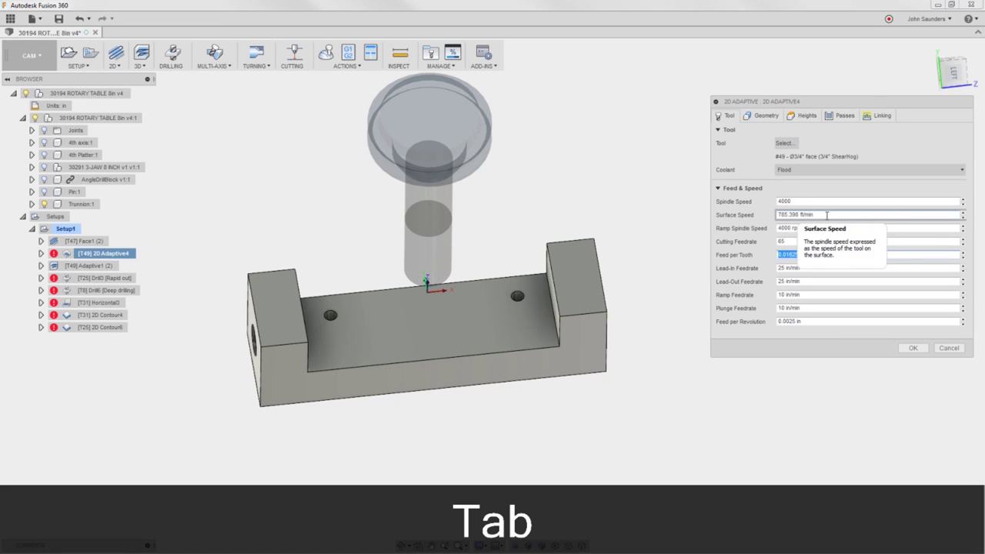
pyautogui.press('Tab')
pyautogui.press('Tab')
pyautogui.press('Tab')
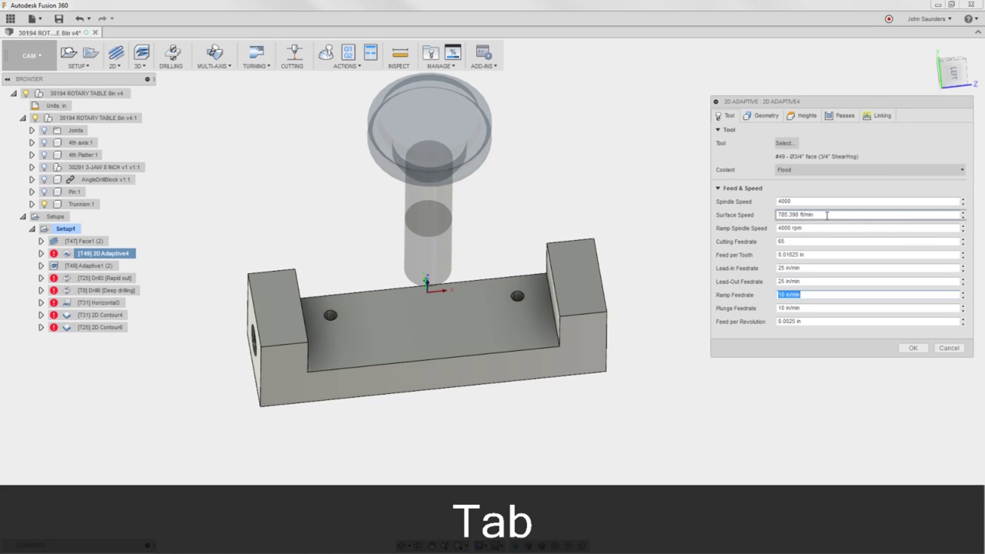
pyautogui.hotkey('ctrl', 'z')
pyautogui.click(101, 266)
pyautogui.rightClick(104, 269)
# Select both pocket-floor holes for Drill3, check its bottom height offset, and accept
pyautogui.click(127, 274)
pyautogui.click(397, 311)
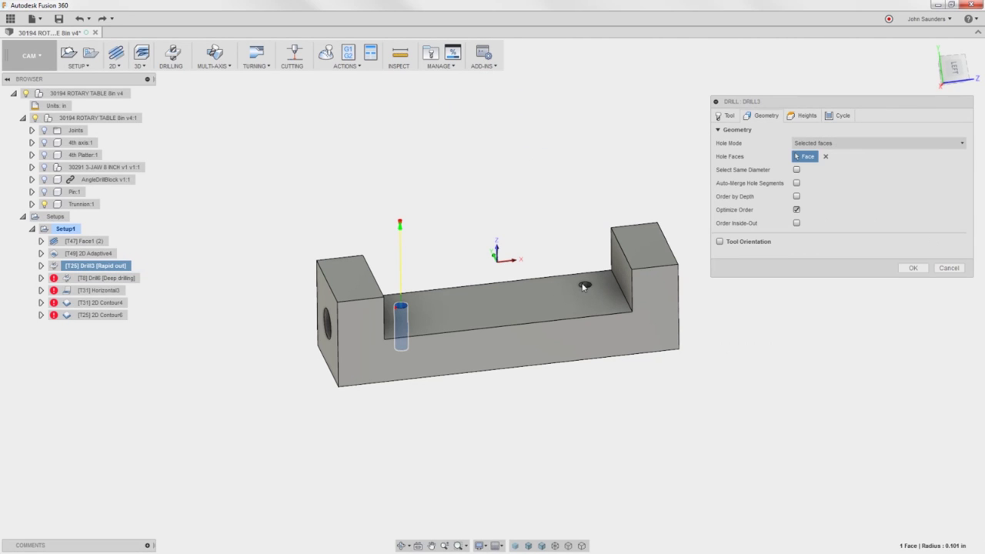
pyautogui.click(586, 294)
pyautogui.click(791, 116)
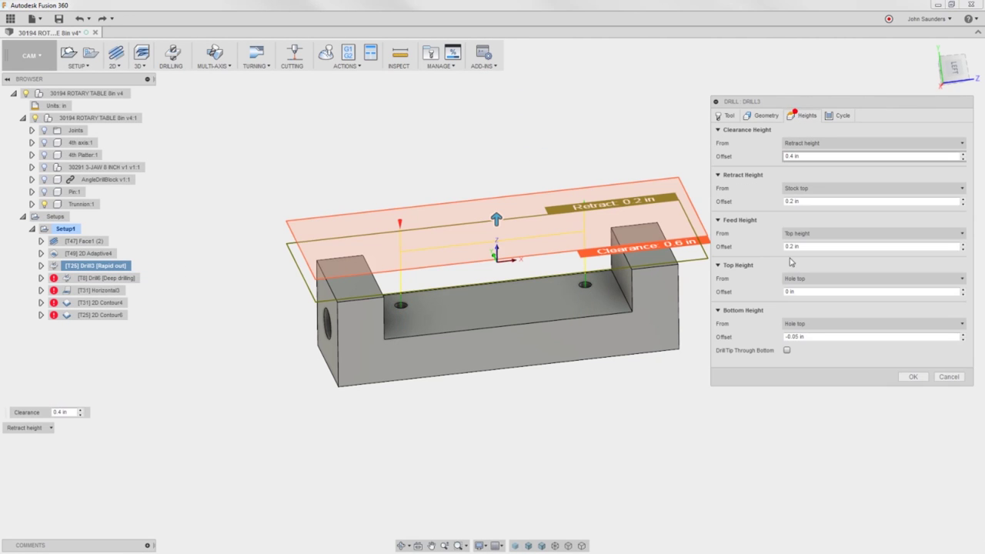
pyautogui.click(815, 337)
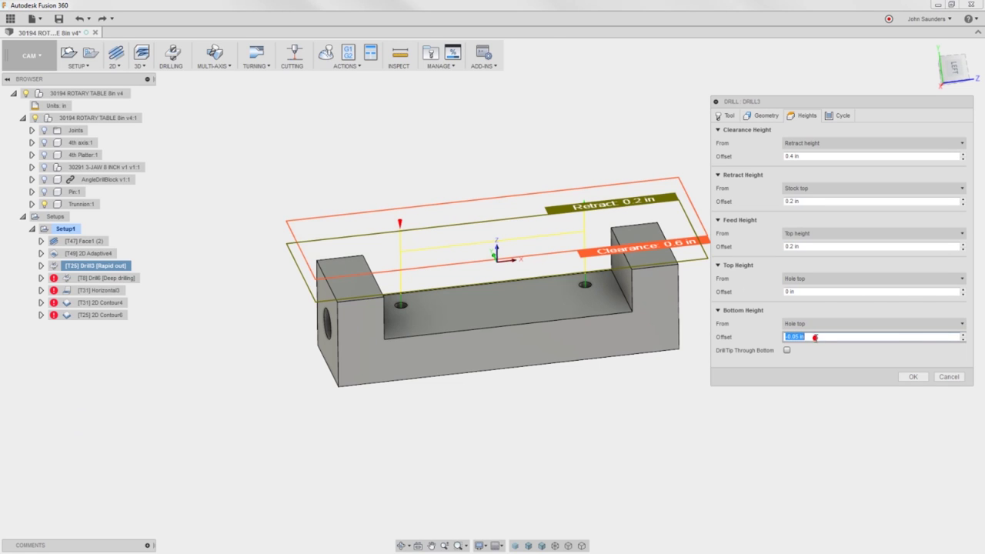
pyautogui.click(913, 376)
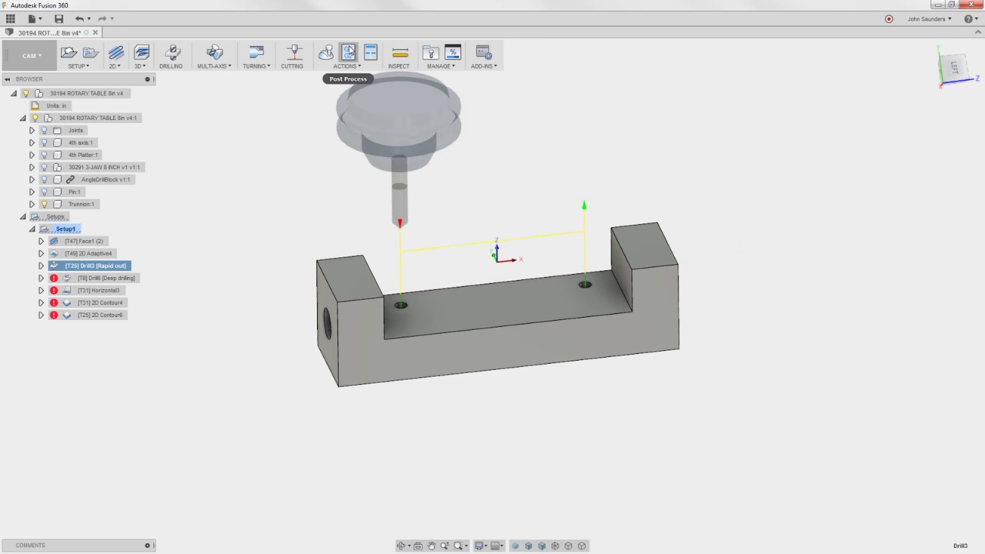
# Simulate Drill3 with the stock hidden, pausing and resuming playback before exiting
pyautogui.click(326, 52)
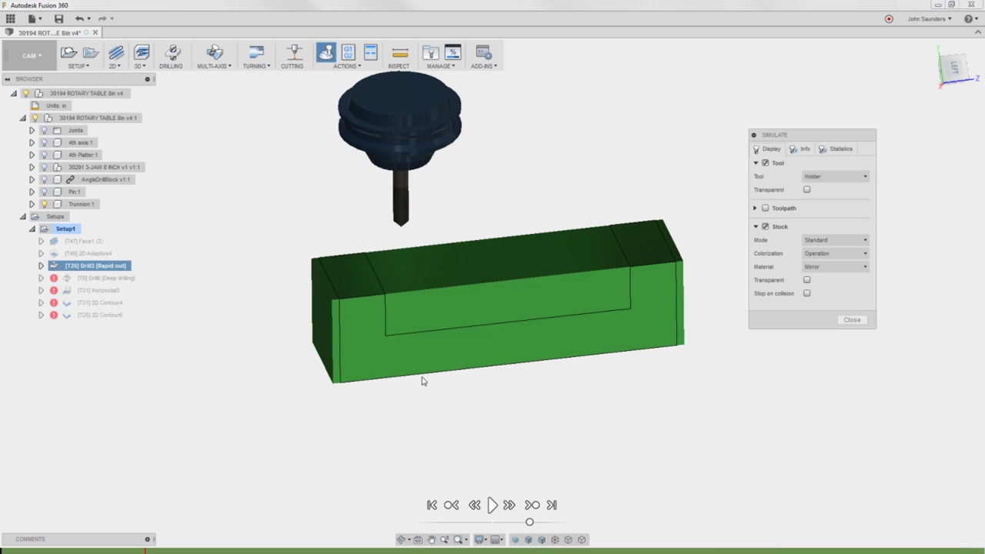
pyautogui.click(765, 226)
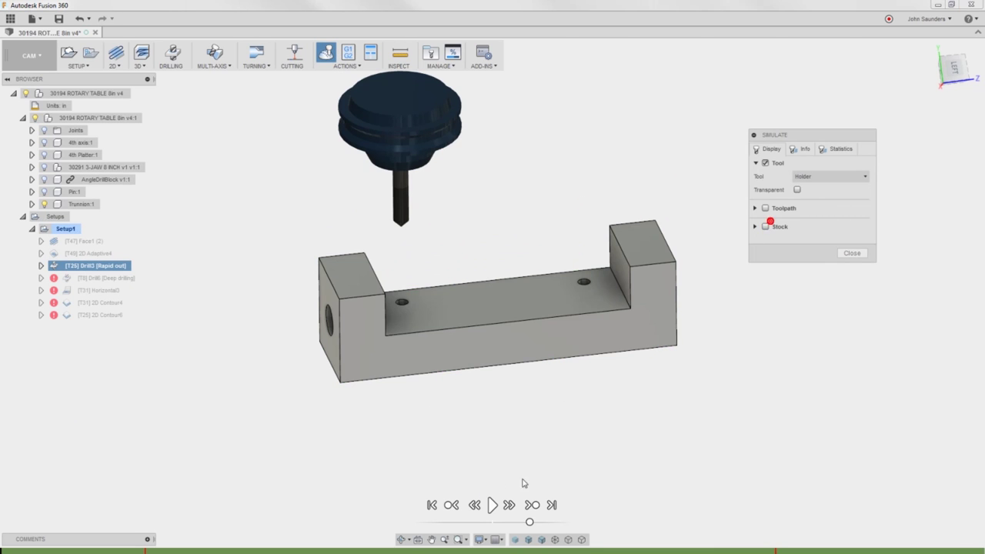
pyautogui.click(492, 505)
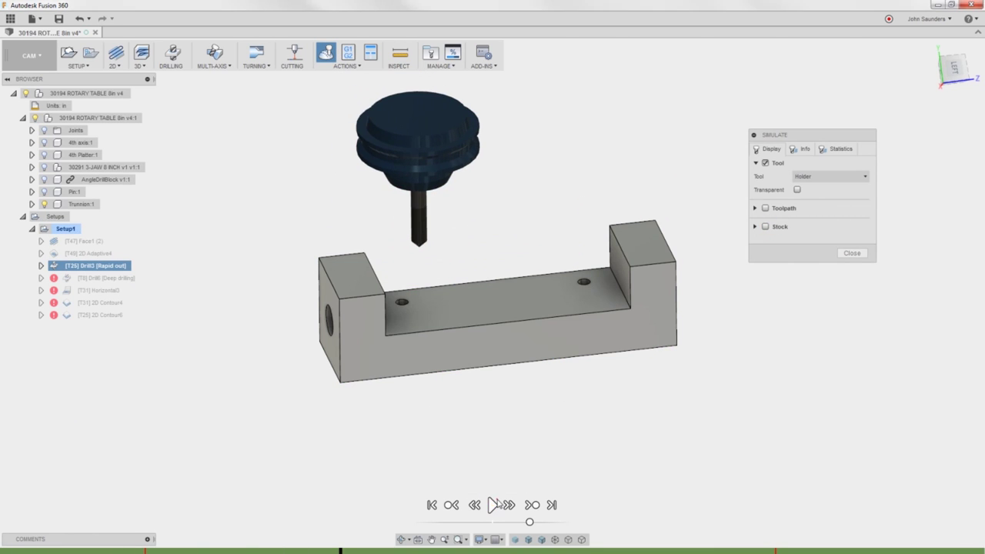
pyautogui.click(492, 505)
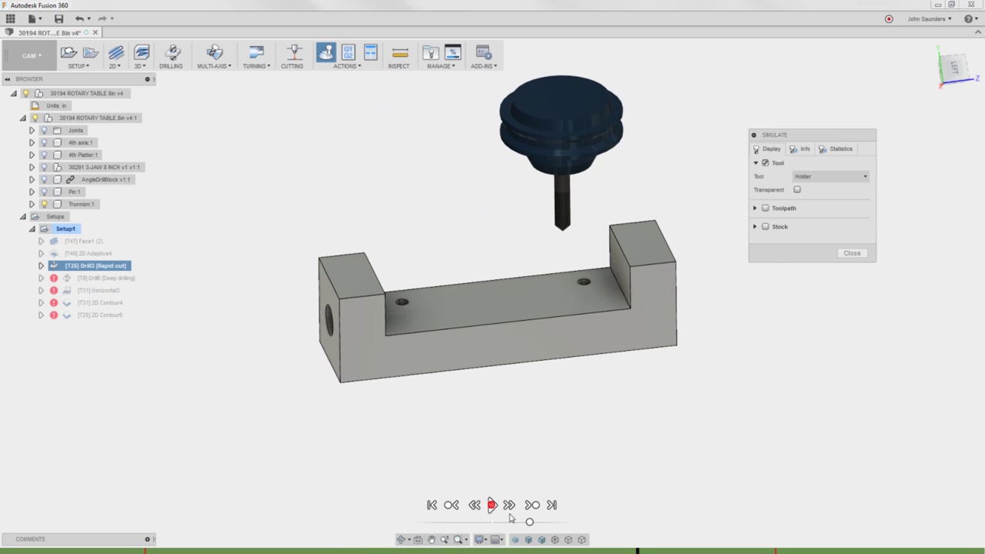
pyautogui.click(508, 521)
pyautogui.click(493, 505)
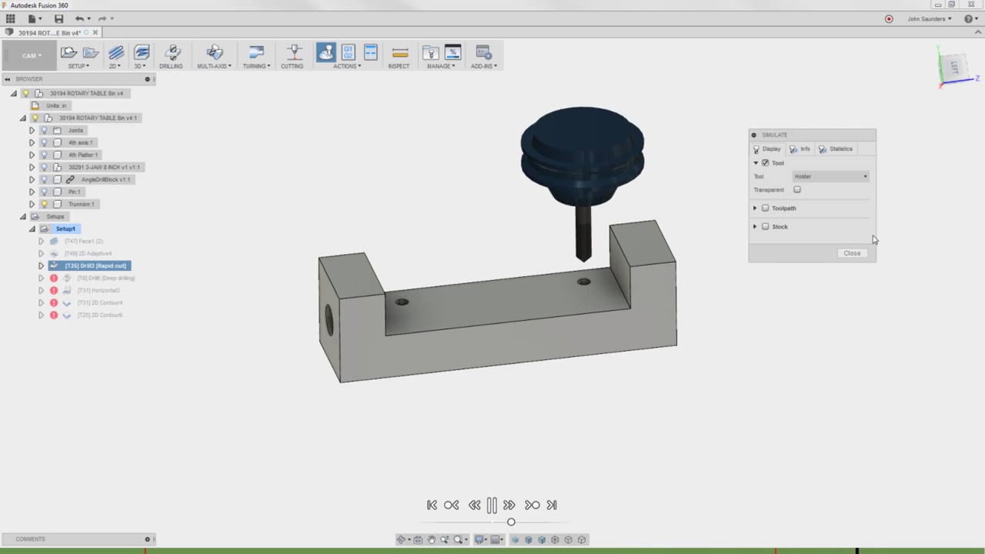
pyautogui.press('Escape')
# Give Drill6 the 1/4" drill and select both holes for it
pyautogui.click(100, 279)
pyautogui.rightClick(100, 286)
pyautogui.click(120, 290)
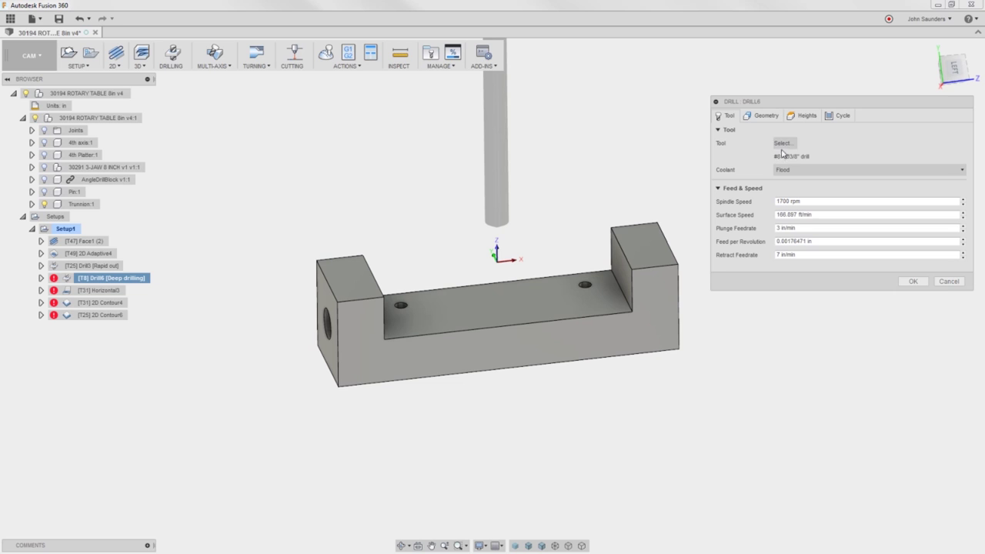
pyautogui.click(783, 143)
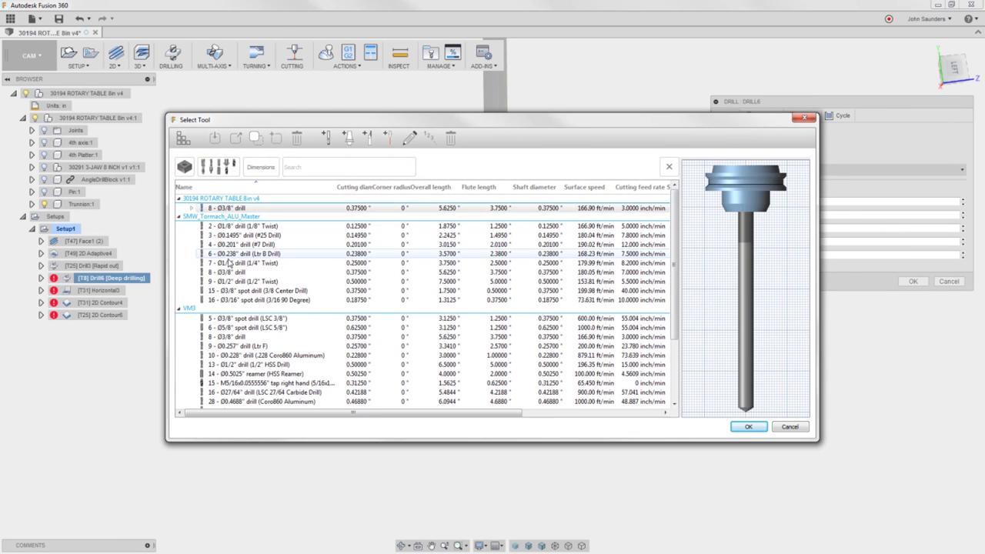
pyautogui.doubleClick(238, 263)
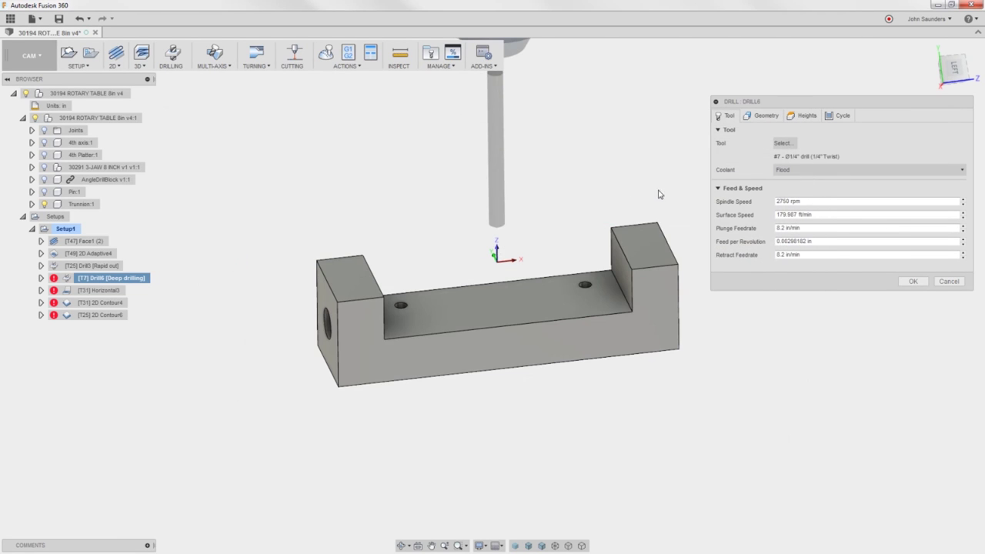
pyautogui.click(401, 312)
pyautogui.click(587, 286)
pyautogui.click(806, 116)
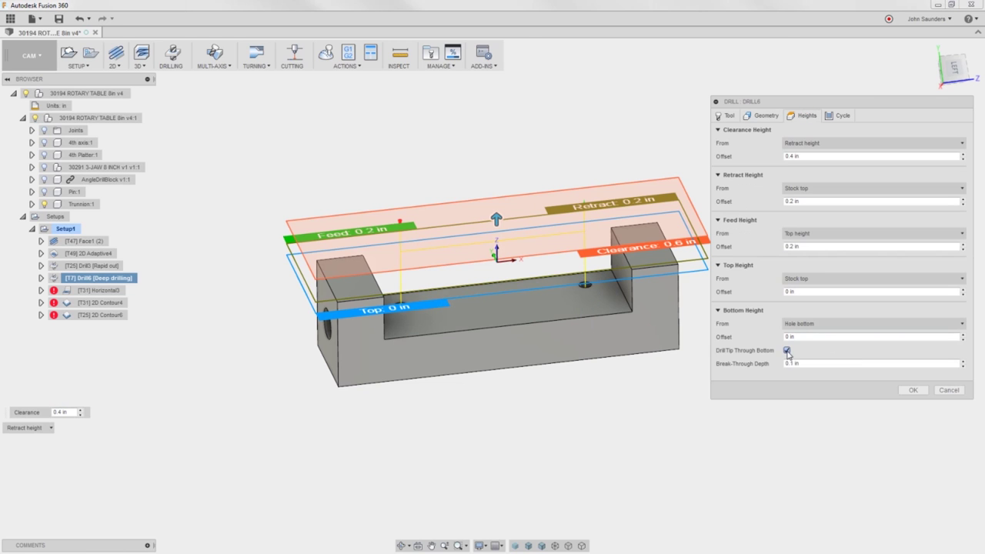
pyautogui.click(913, 390)
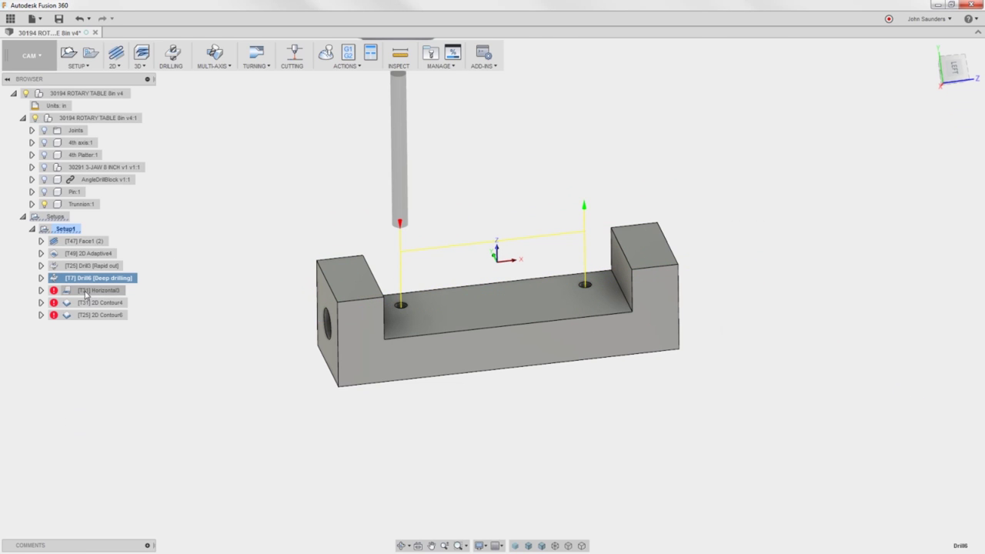
# Assign the 1/2" bull nose tool to Horizontal3
pyautogui.click(83, 291)
pyautogui.rightClick(95, 293)
pyautogui.click(113, 299)
pyautogui.click(785, 144)
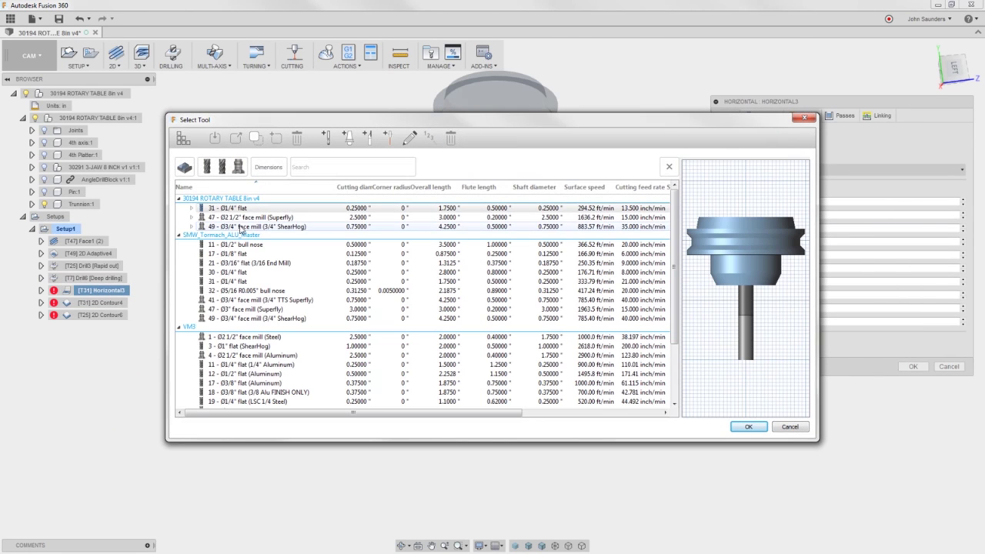
pyautogui.click(239, 246)
pyautogui.doubleClick(239, 246)
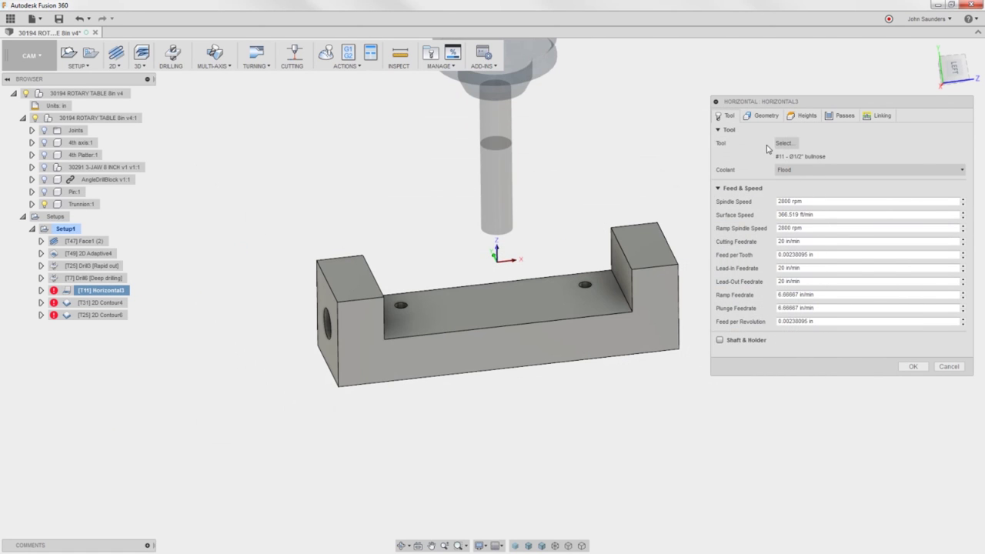
# Set Horizontal3's top height from the pocket floor with a 0.0 offset and generate it
pyautogui.click(773, 115)
pyautogui.click(803, 116)
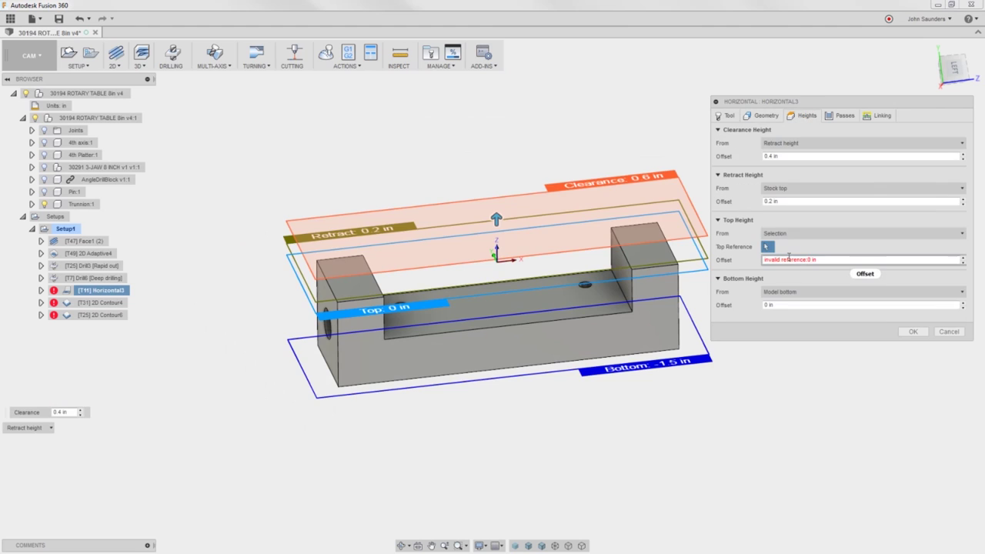
pyautogui.click(524, 307)
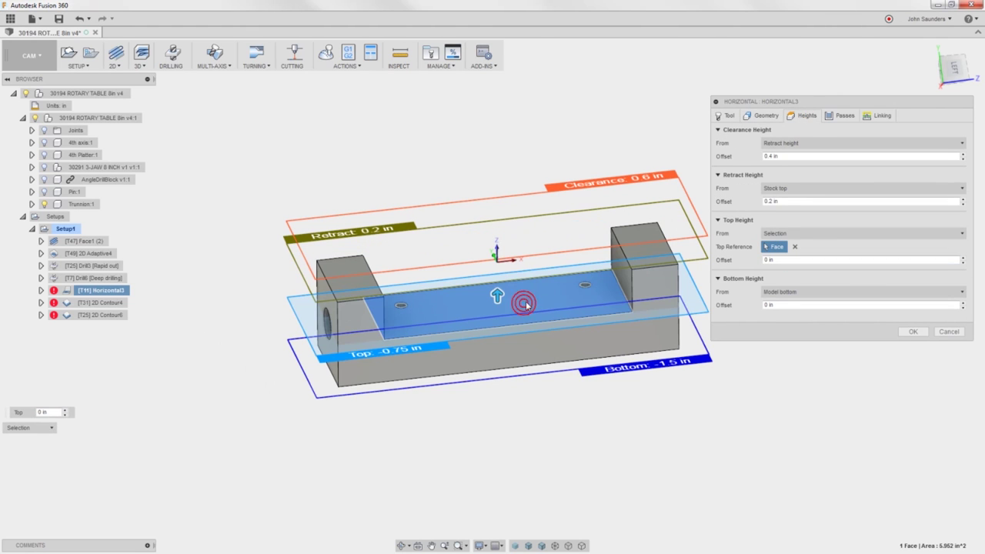
pyautogui.click(779, 261)
pyautogui.hotkey('ctrl', 'a')
pyautogui.write('0.0')
pyautogui.press('Tab')
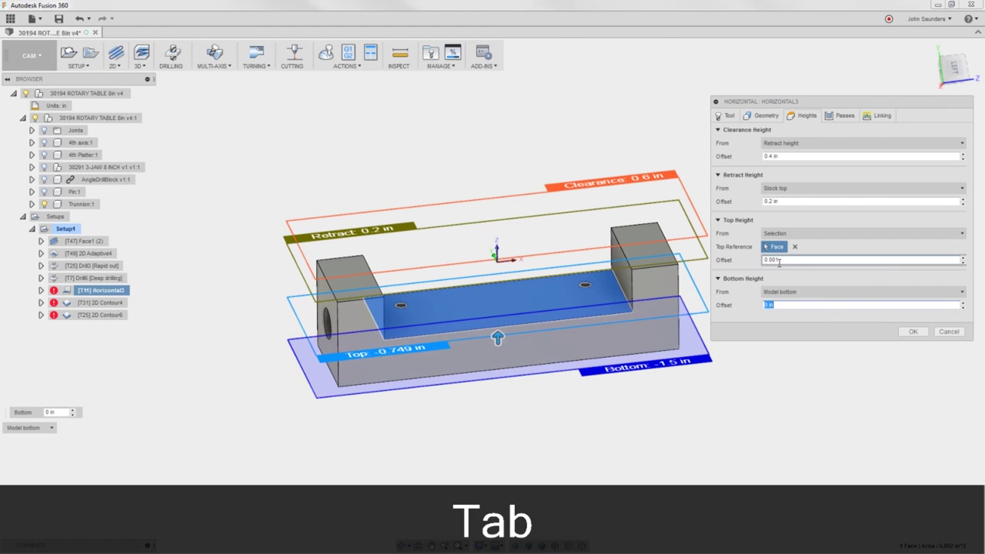
pyautogui.click(913, 331)
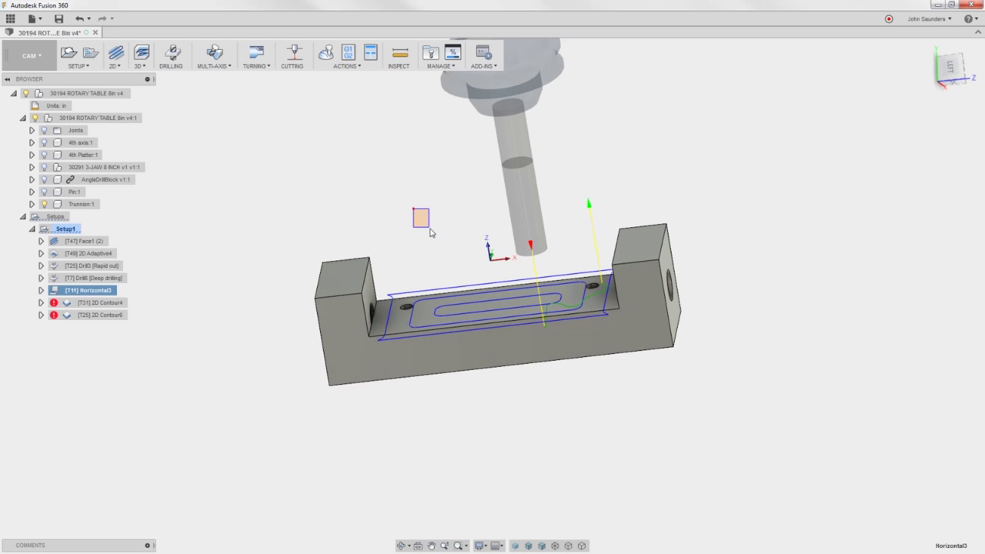
# Measure the height of the upright's inner edge
pyautogui.click(428, 231)
pyautogui.press('i')
pyautogui.click(368, 324)
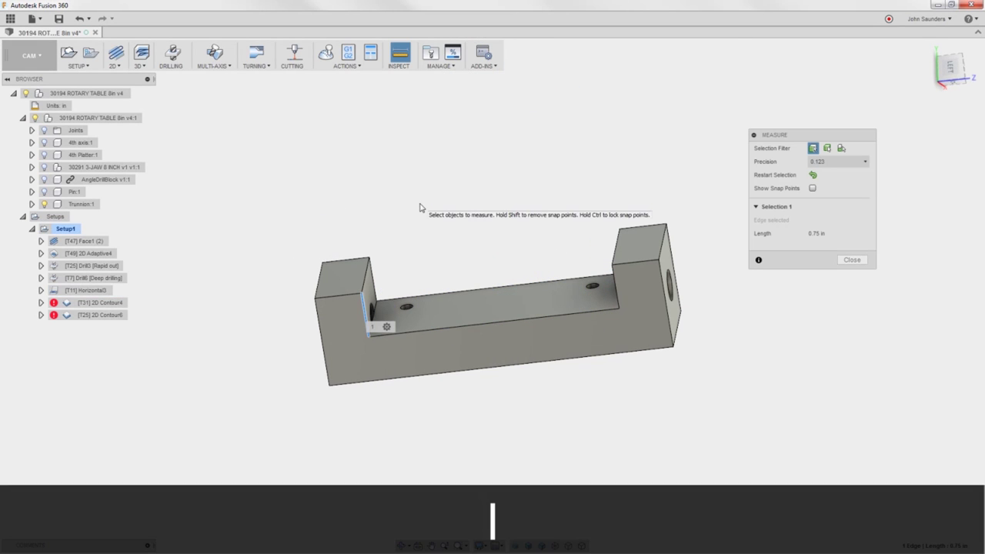
pyautogui.press('Escape')
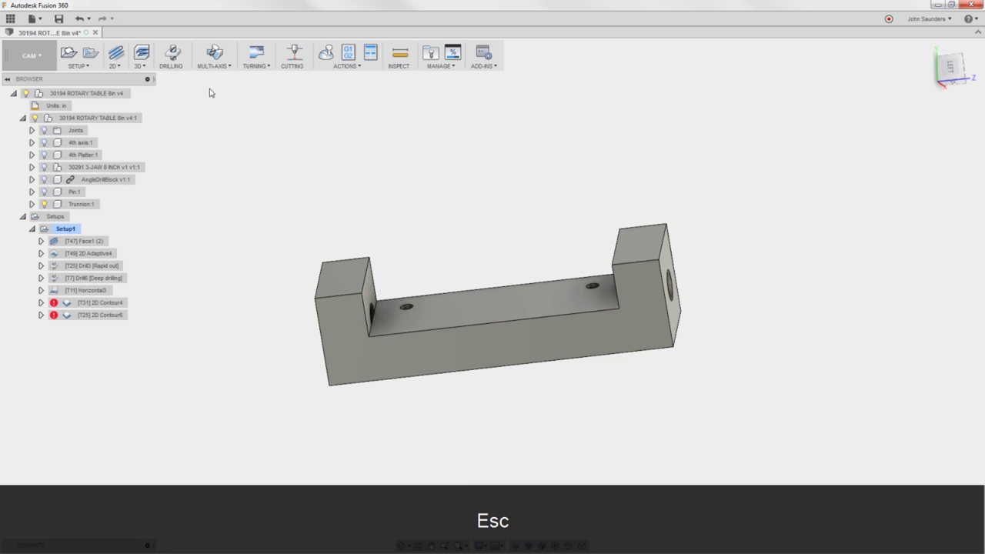
# Add the uprights' inner edges as contour chains in 2D Contour4
pyautogui.rightClick(100, 304)
pyautogui.click(127, 313)
pyautogui.keyDown('shift'); pyautogui.moveTo(391, 300); pyautogui.dragTo(281, 329, button='middle'); pyautogui.keyUp('shift')
pyautogui.scroll(2, 277, 323)
pyautogui.scroll(3, 269, 327)
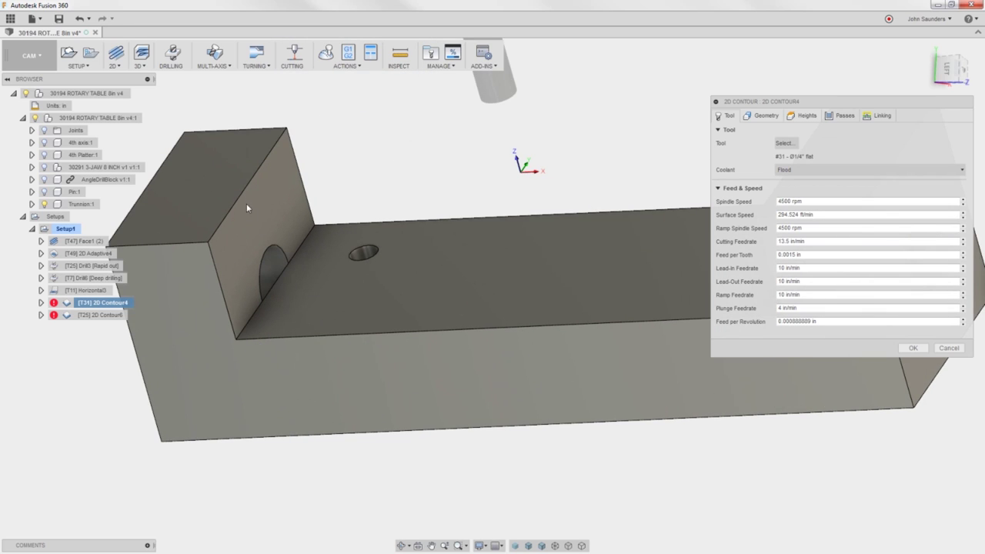
pyautogui.scroll(-2, 314, 220)
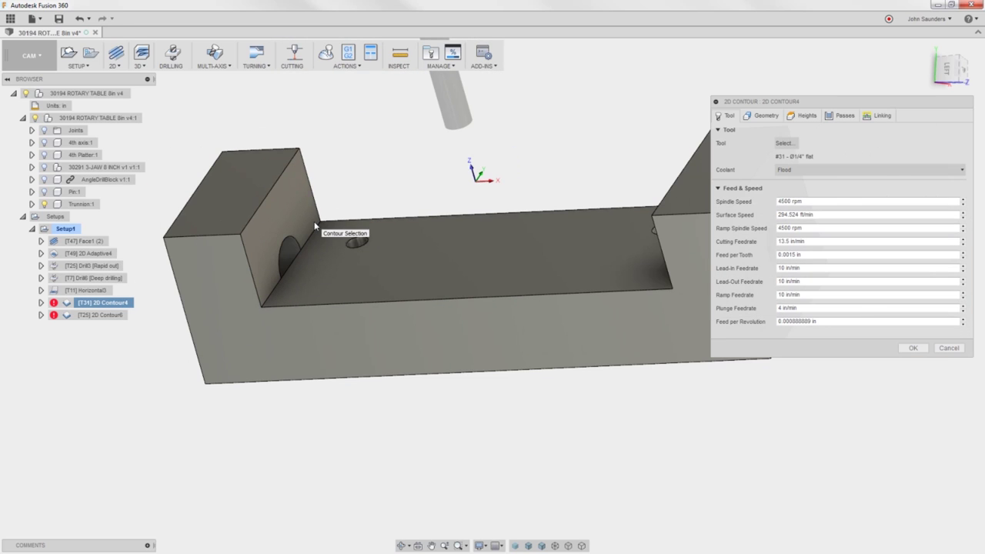
pyautogui.click(313, 236)
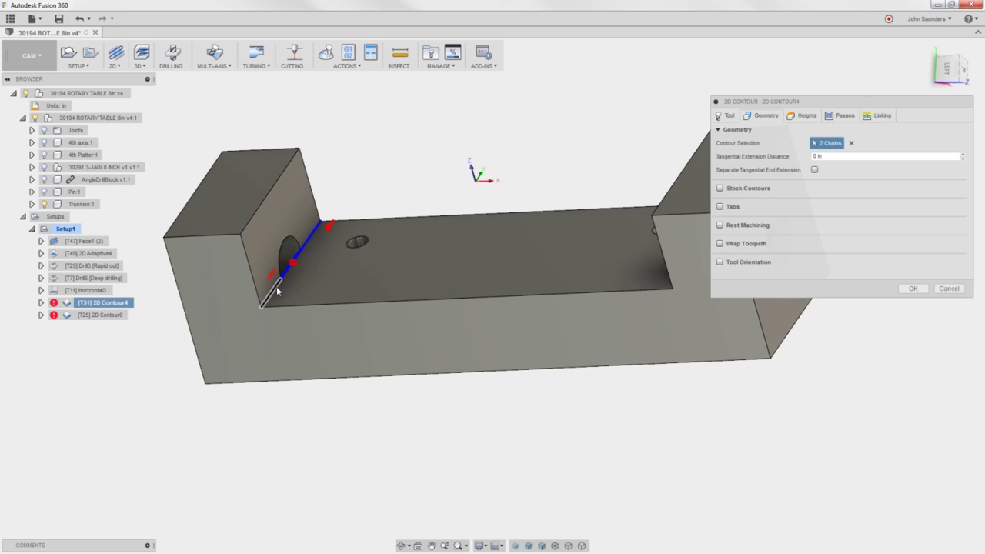
pyautogui.scroll(-3, 410, 207)
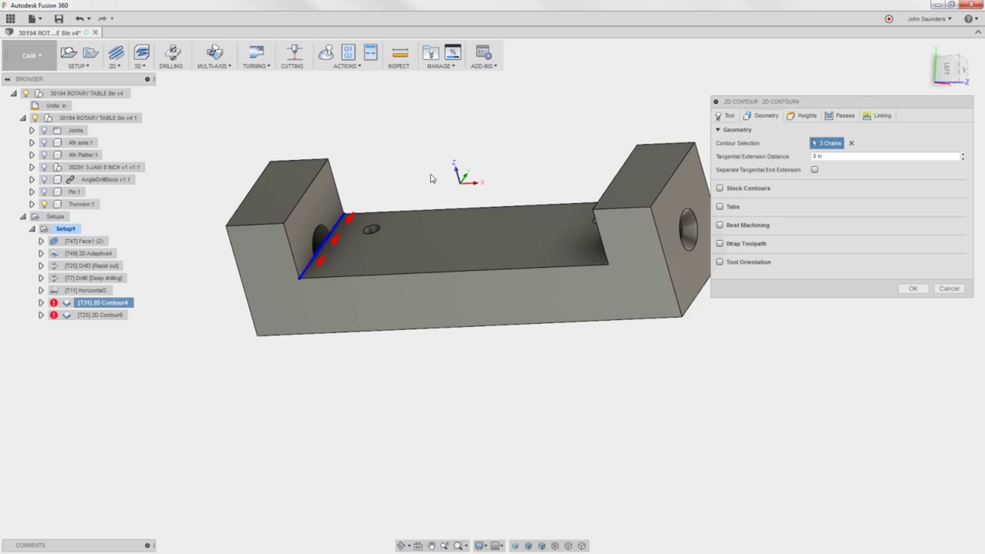
pyautogui.keyDown('shift'); pyautogui.moveTo(411, 206); pyautogui.dragTo(501, 92, button='middle'); pyautogui.keyUp('shift')
pyautogui.scroll(2, 619, 239)
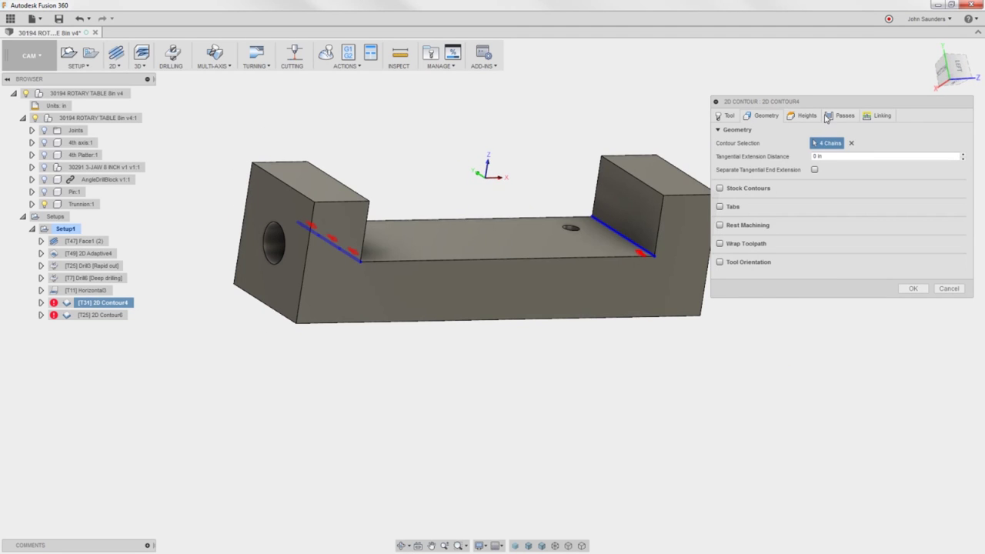
# Leave 0 radial and 0.0005 in axial stock on 2D Contour4 and regenerate it
pyautogui.click(829, 117)
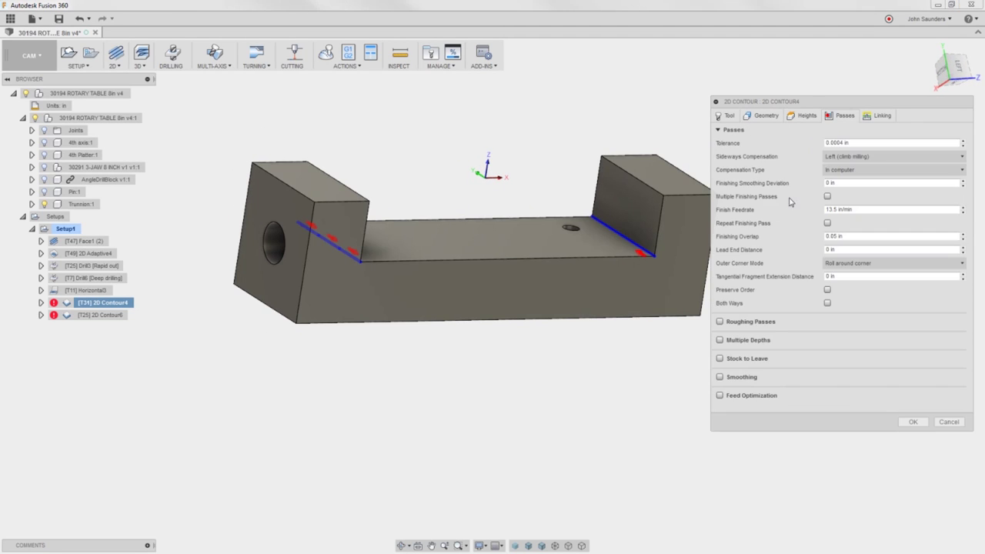
pyautogui.click(721, 359)
pyautogui.click(862, 371)
pyautogui.hotkey('ctrl', 'a')
pyautogui.write('0')
pyautogui.press('Tab')
pyautogui.press('Delete')
pyautogui.write('0.0005')
pyautogui.click(912, 449)
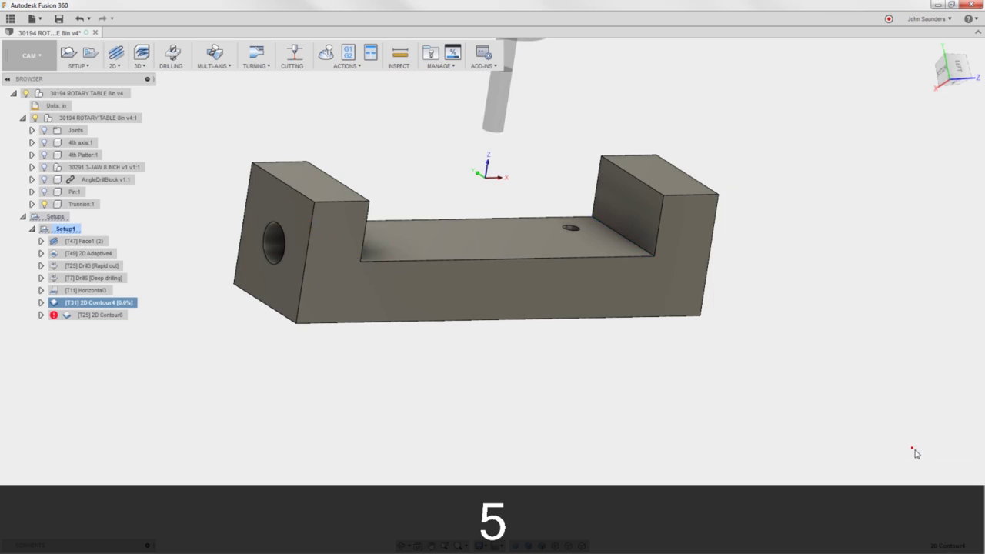
pyautogui.keyDown('shift'); pyautogui.moveTo(606, 201); pyautogui.dragTo(527, 214, button='middle'); pyautogui.keyUp('shift')
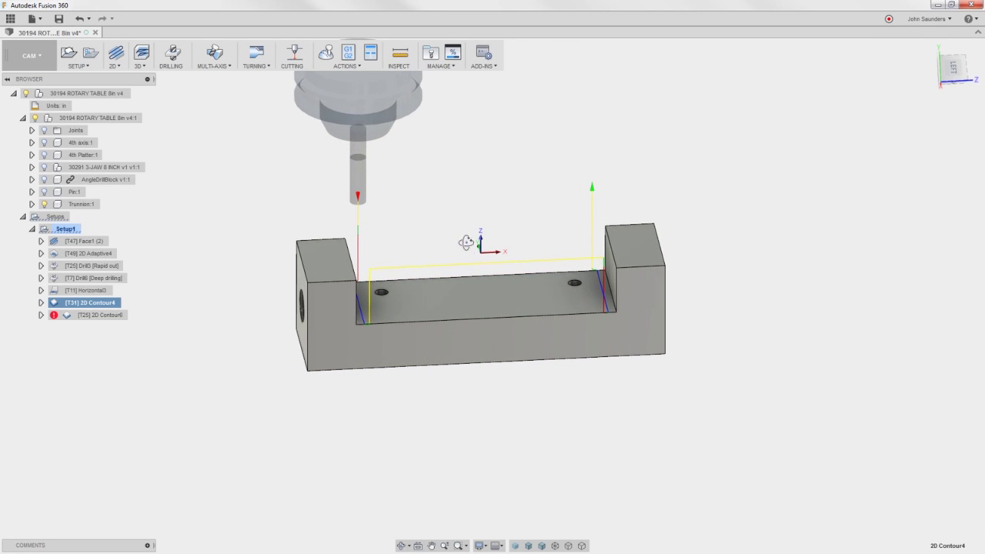
pyautogui.keyDown('shift'); pyautogui.moveTo(458, 237); pyautogui.dragTo(437, 244, button='middle'); pyautogui.keyUp('shift')
pyautogui.scroll(3, 436, 254)
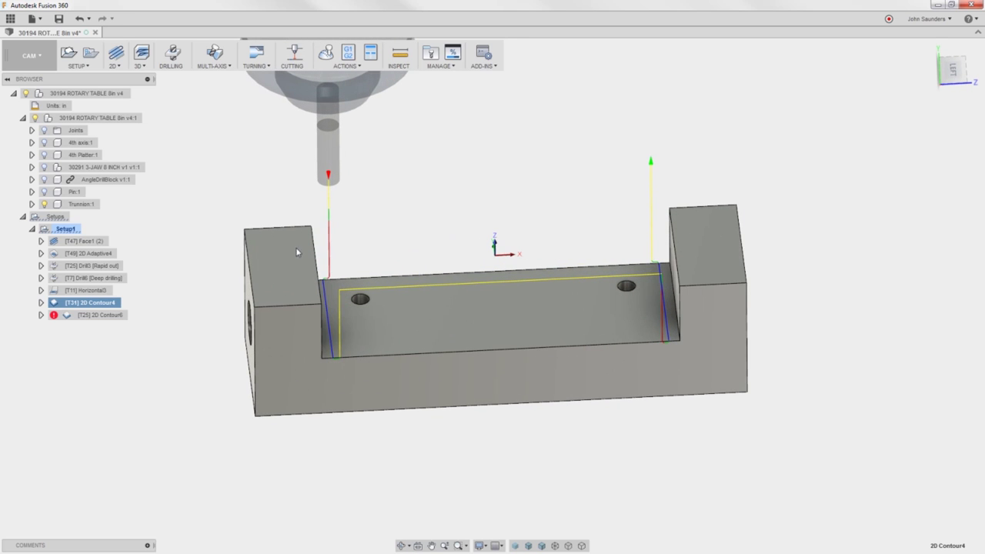
# Chain both end blocks' top face outlines in 2D Contour6 and regenerate its toolpath
pyautogui.click(88, 317)
pyautogui.rightClick(90, 316)
pyautogui.click(114, 324)
pyautogui.press('Tab')
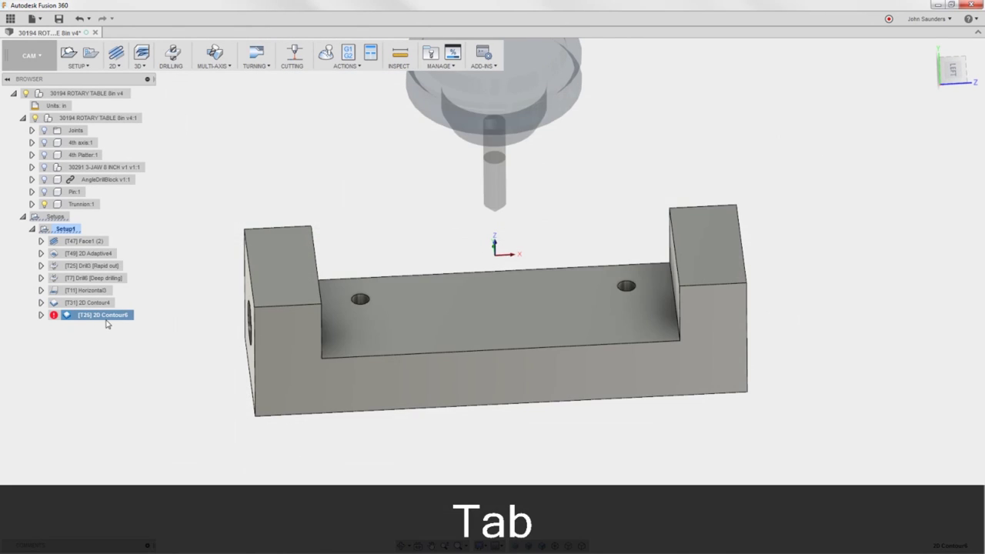
pyautogui.doubleClick(106, 322)
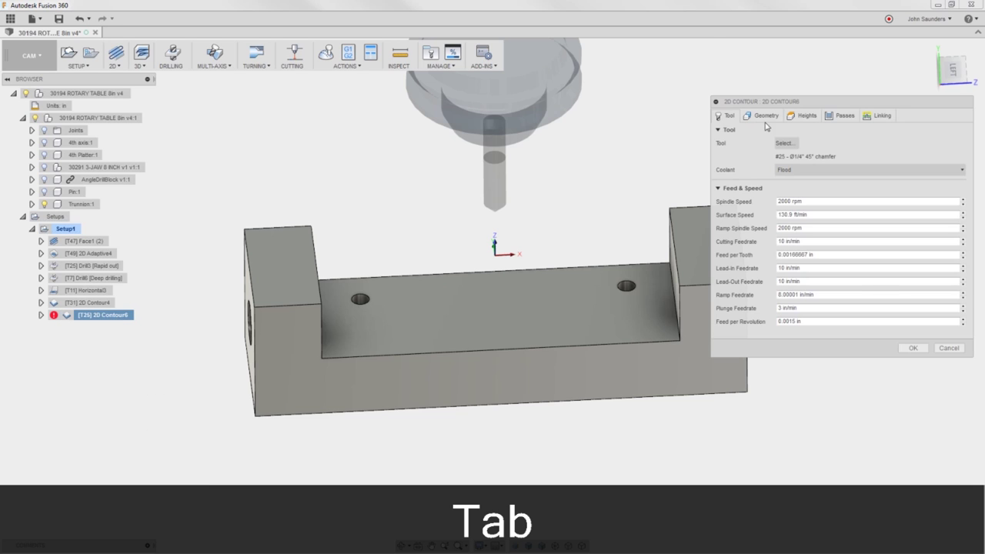
pyautogui.click(759, 117)
pyautogui.scroll(-2, 531, 190)
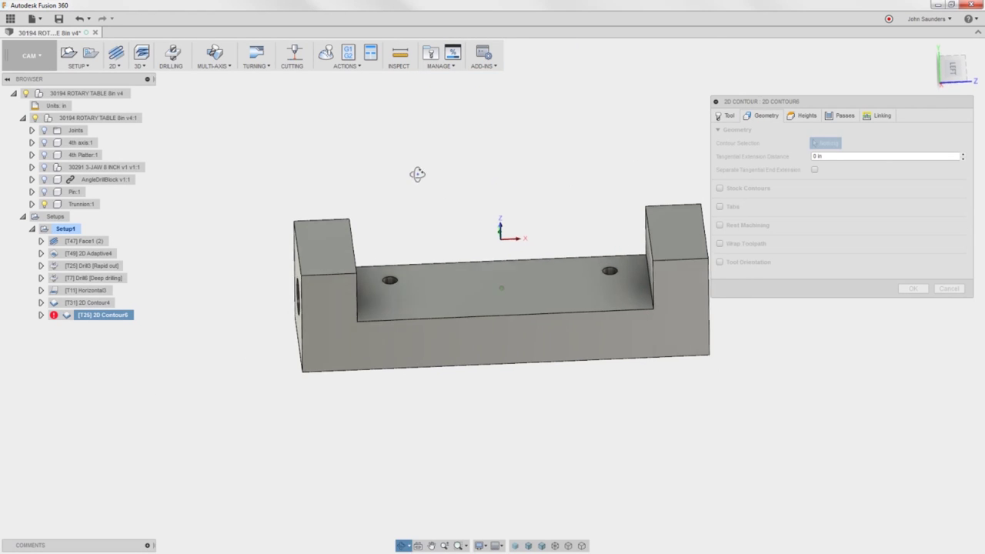
pyautogui.click(667, 229)
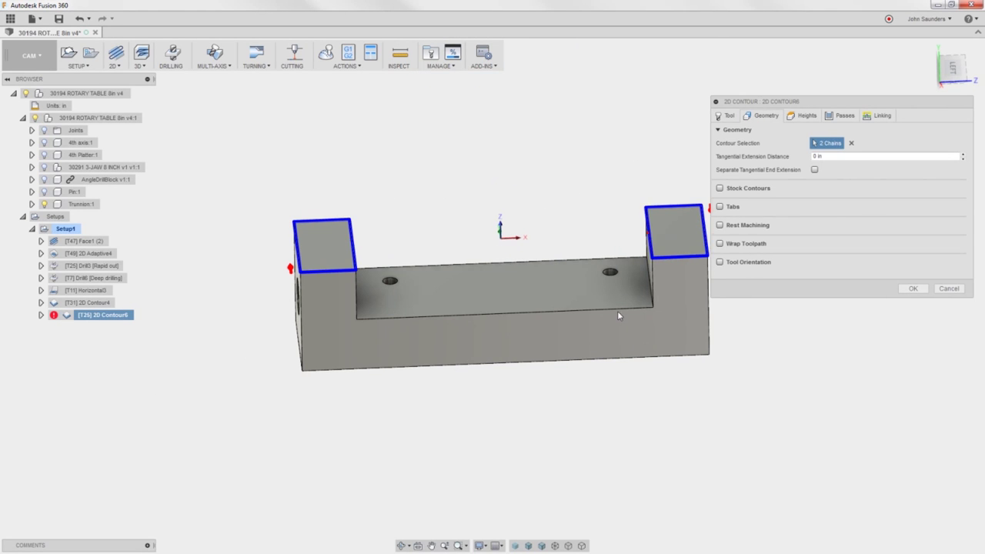
pyautogui.click(911, 289)
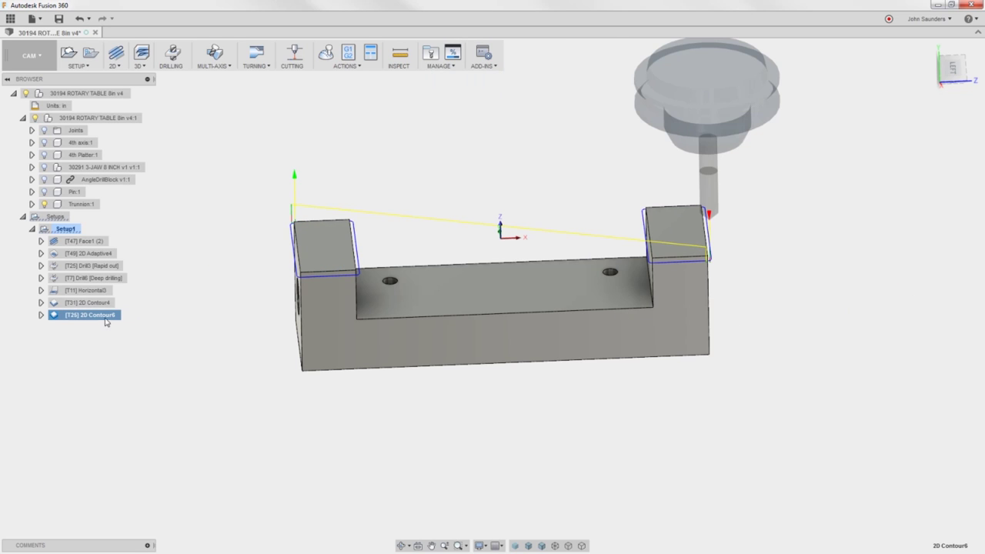
# Simulate all Setup1 toolpaths with the stock shown, playing and scrubbing ahead through the cuts
pyautogui.click(59, 230)
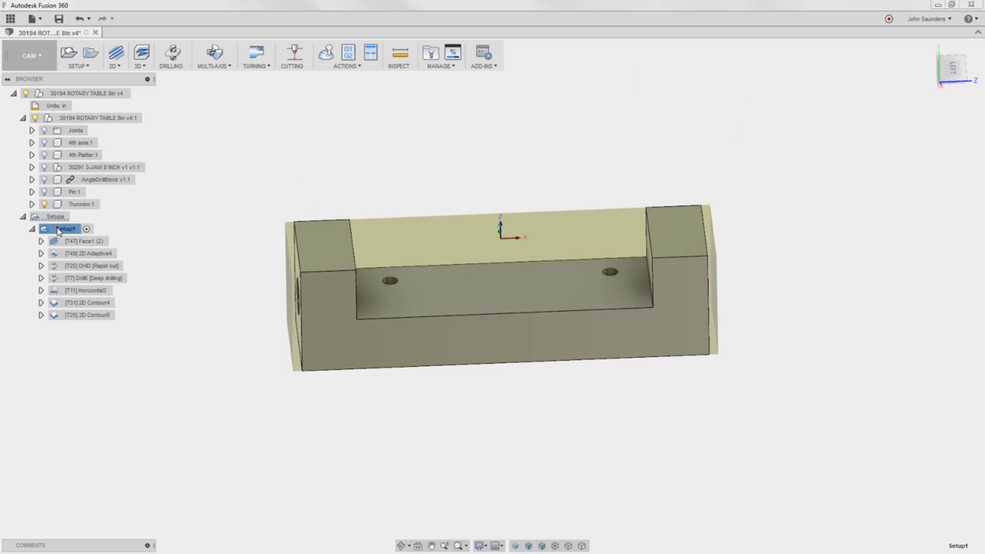
pyautogui.click(326, 51)
pyautogui.click(765, 226)
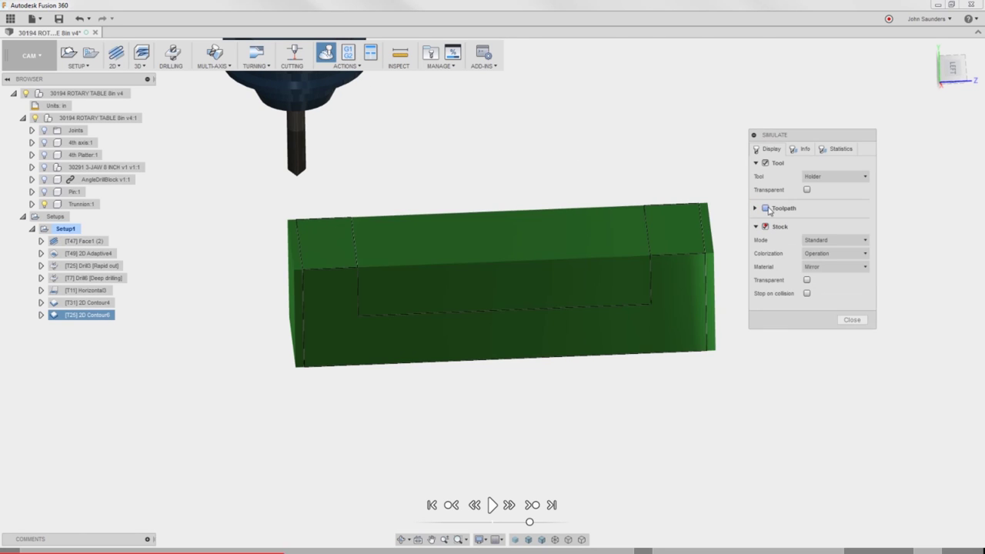
pyautogui.click(765, 208)
pyautogui.click(765, 208)
pyautogui.click(492, 504)
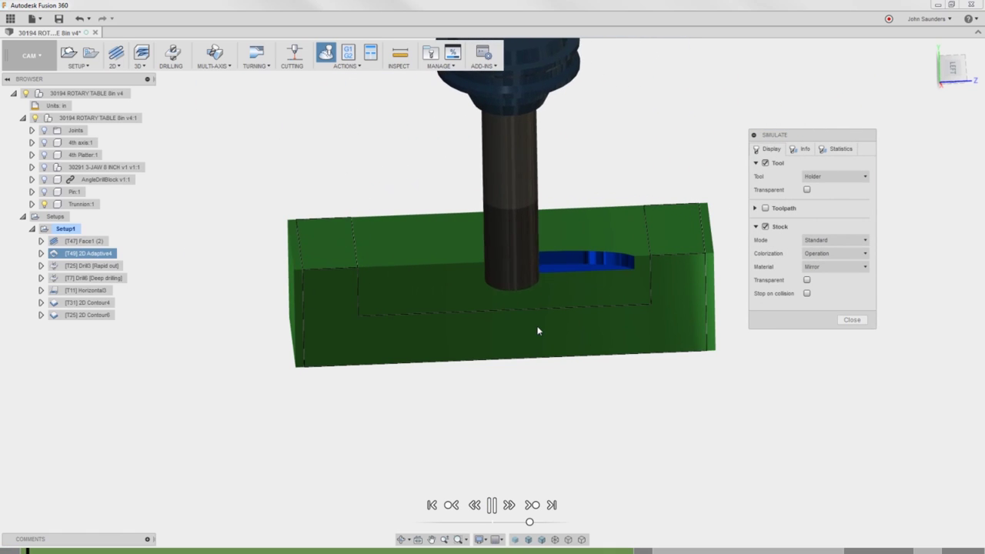
pyautogui.moveTo(539, 526); pyautogui.dragTo(548, 524)
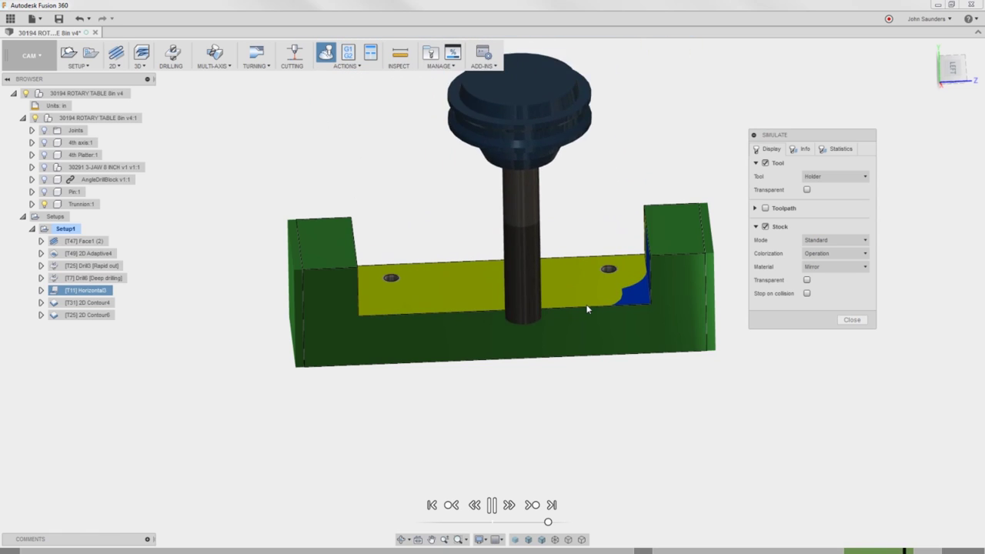
pyautogui.keyDown('shift'); pyautogui.moveTo(568, 305); pyautogui.dragTo(457, 294, button='middle'); pyautogui.keyUp('shift')
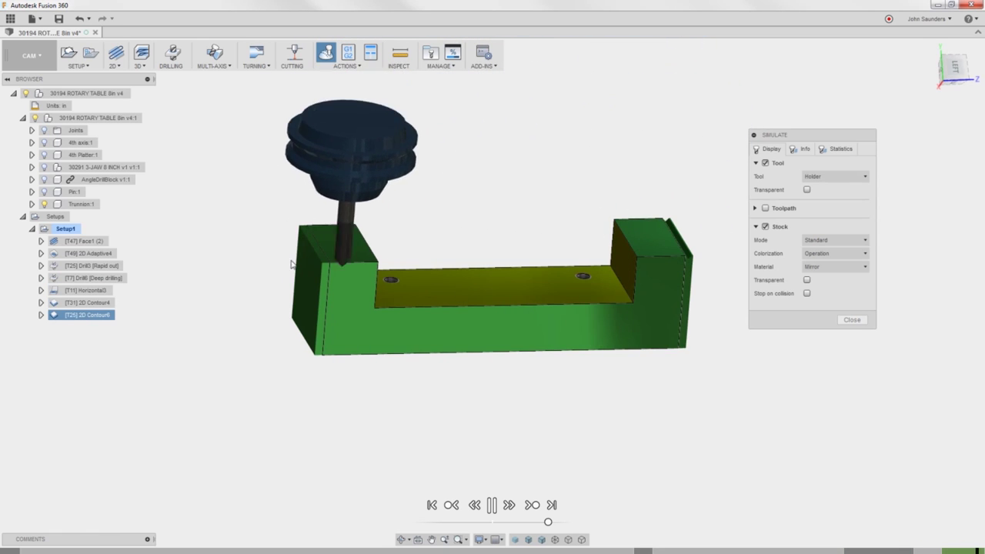
# Exit the simulation and select the Drill6 operation
pyautogui.click(852, 320)
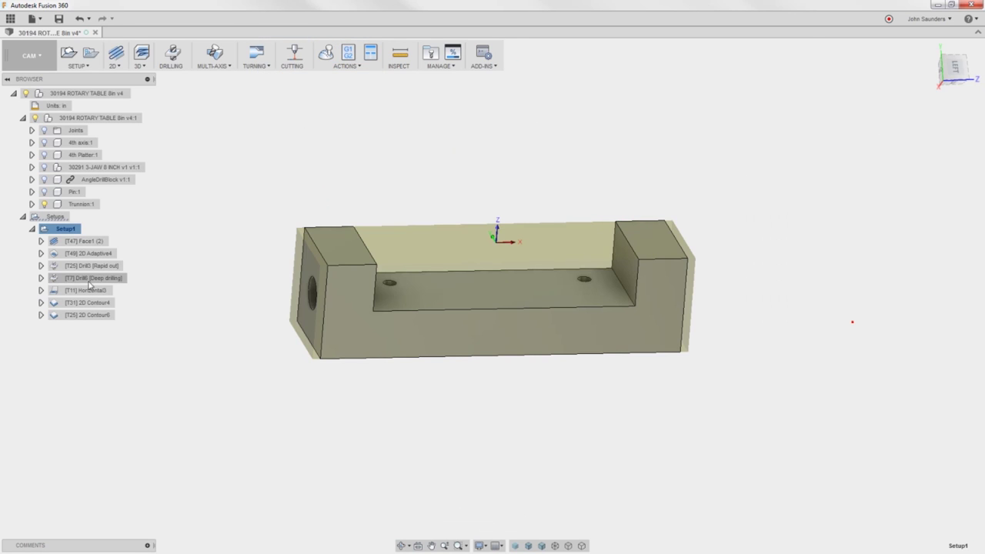
pyautogui.click(100, 277)
pyautogui.keyDown('shift'); pyautogui.moveTo(253, 280); pyautogui.dragTo(172, 272, button='middle'); pyautogui.keyUp('shift')
# Edit Drill6 so its Top Height is measured From Selection, using the slot floor face
pyautogui.rightClick(103, 279)
pyautogui.click(119, 283)
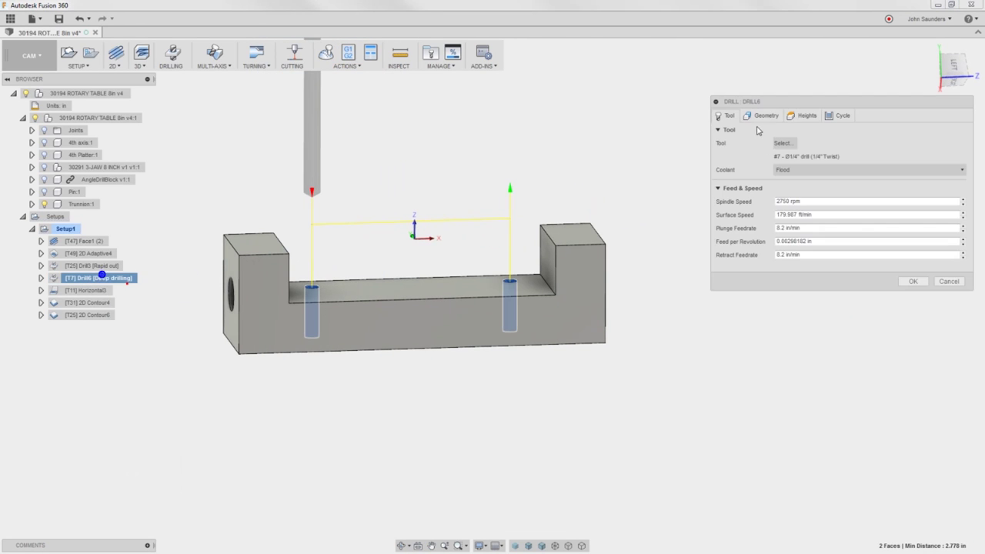
pyautogui.click(805, 116)
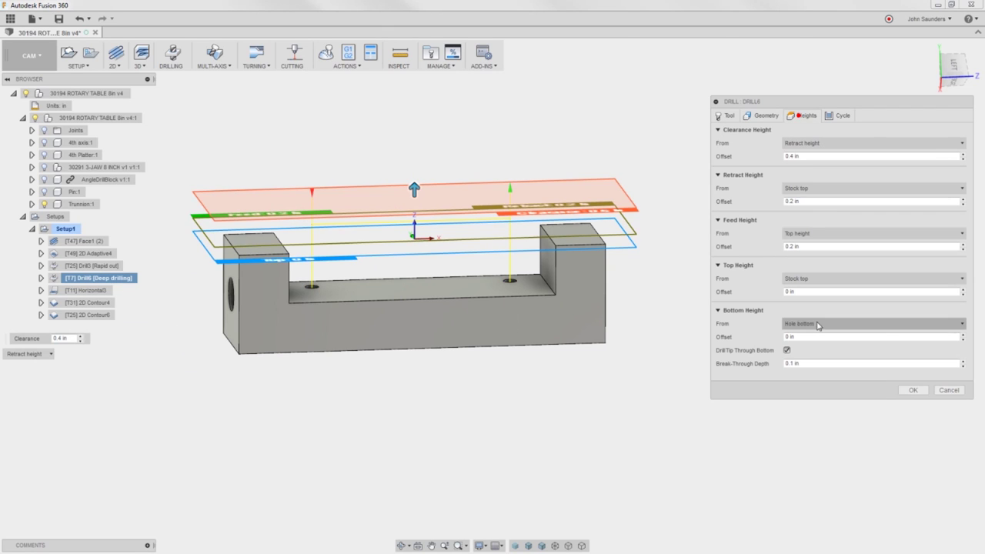
pyautogui.click(805, 279)
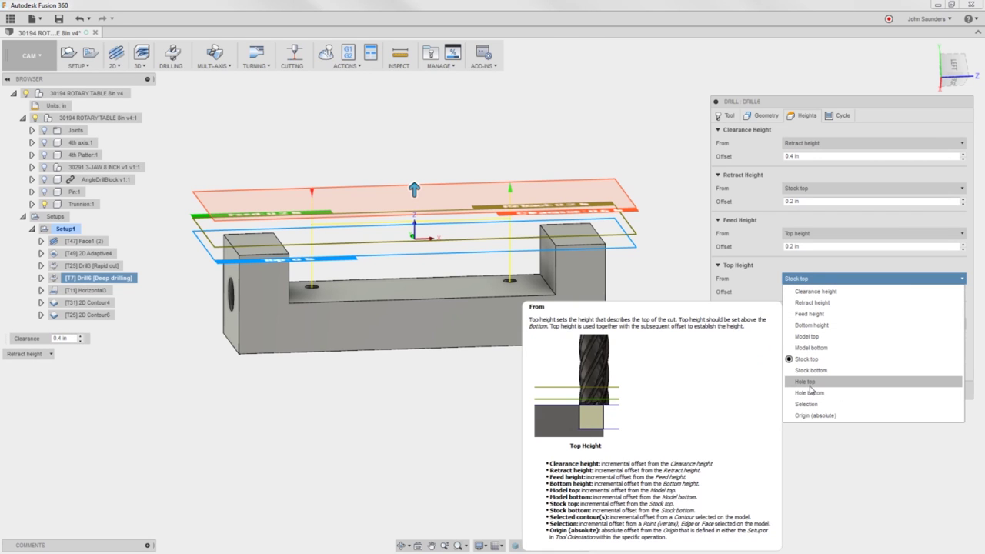
pyautogui.click(807, 404)
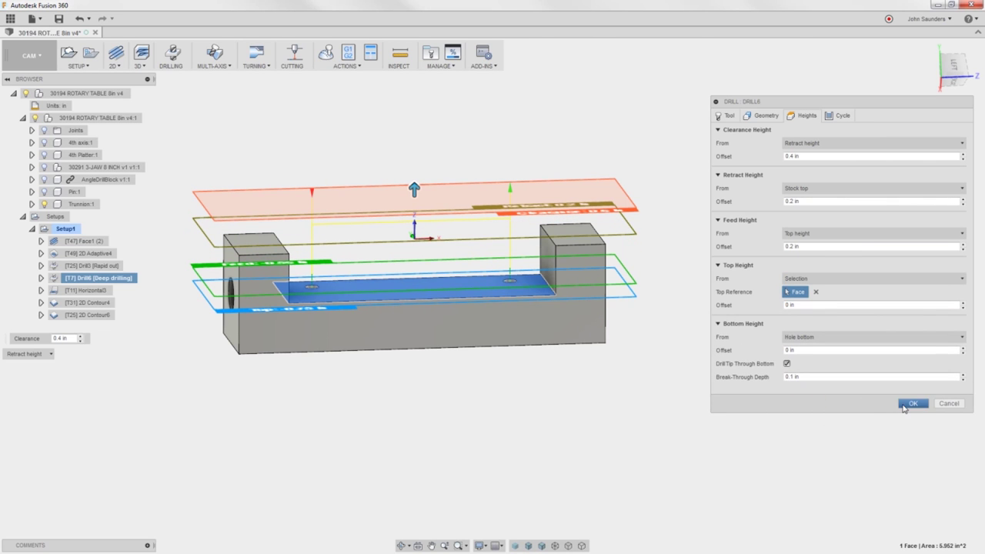
pyautogui.click(912, 404)
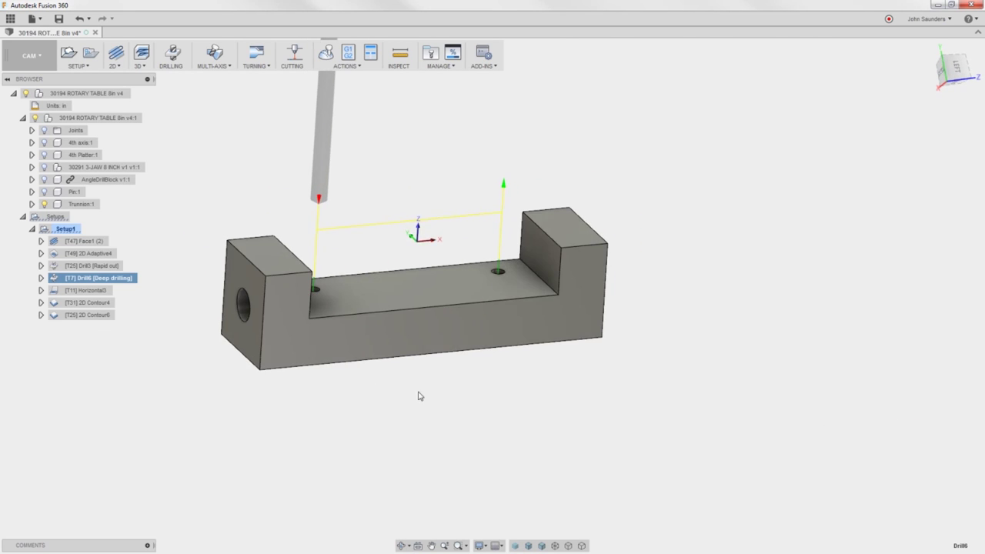
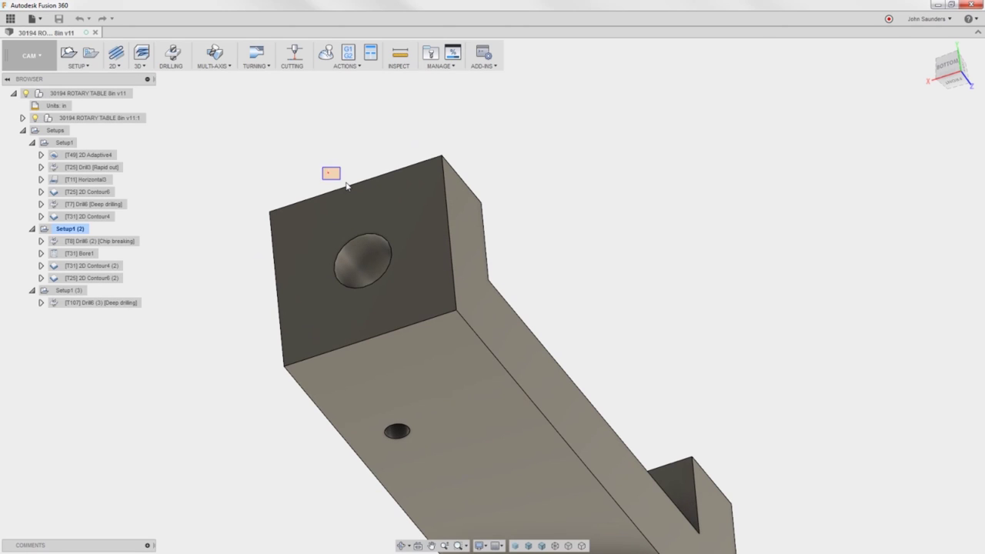
# Start a 2D Contour with the #31 1/4" flat end mill on the hole edge
pyautogui.moveTo(317, 166)
pyautogui.keyDown('shift'); pyautogui.mouseDown(button='middle')
pyautogui.moveTo(379, 306)
pyautogui.moveTo(356, 232)
pyautogui.moveTo(393, 210)
pyautogui.moveTo(316, 149)
pyautogui.mouseUp(button='middle'); pyautogui.keyUp('shift')
pyautogui.click(119, 67)
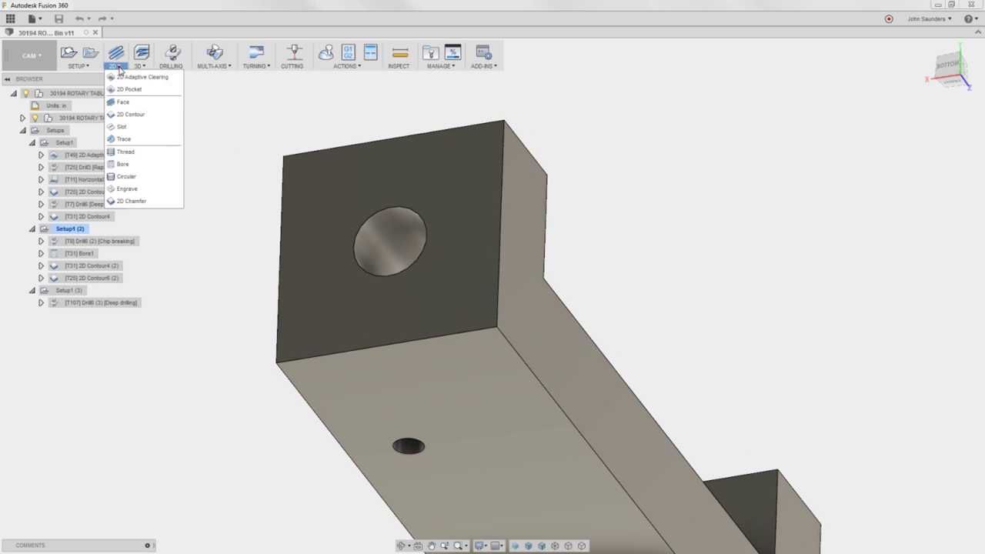
pyautogui.click(130, 113)
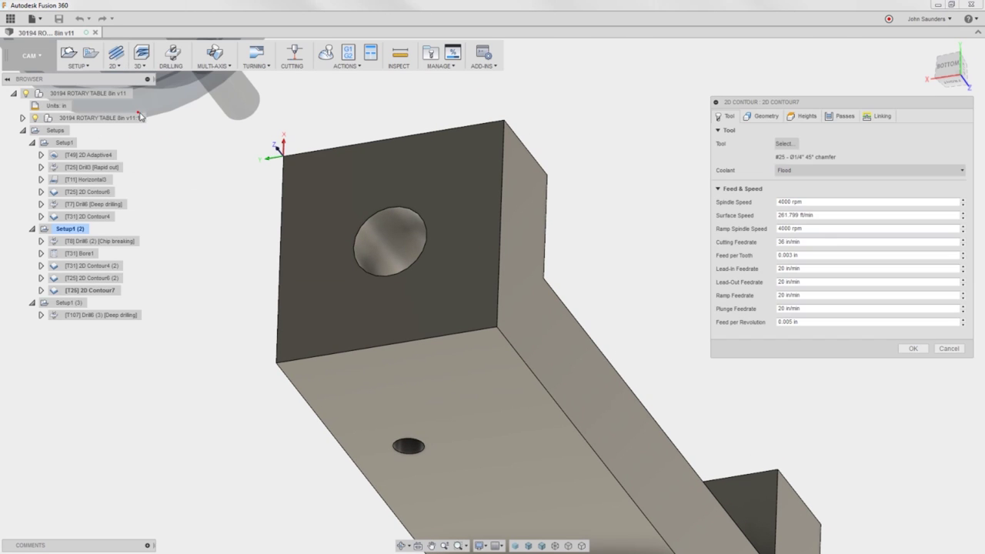
pyautogui.click(783, 144)
pyautogui.doubleClick(317, 217)
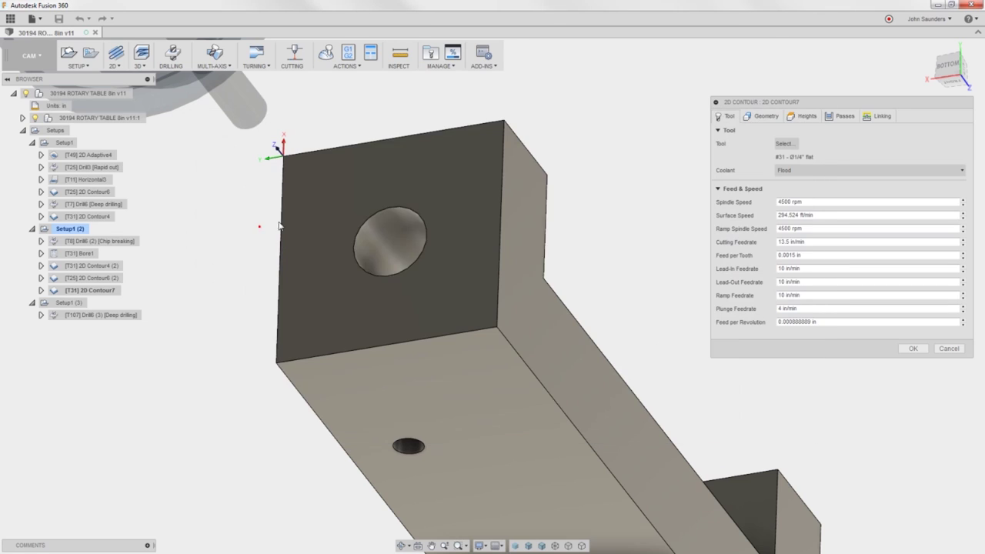
pyautogui.click(391, 208)
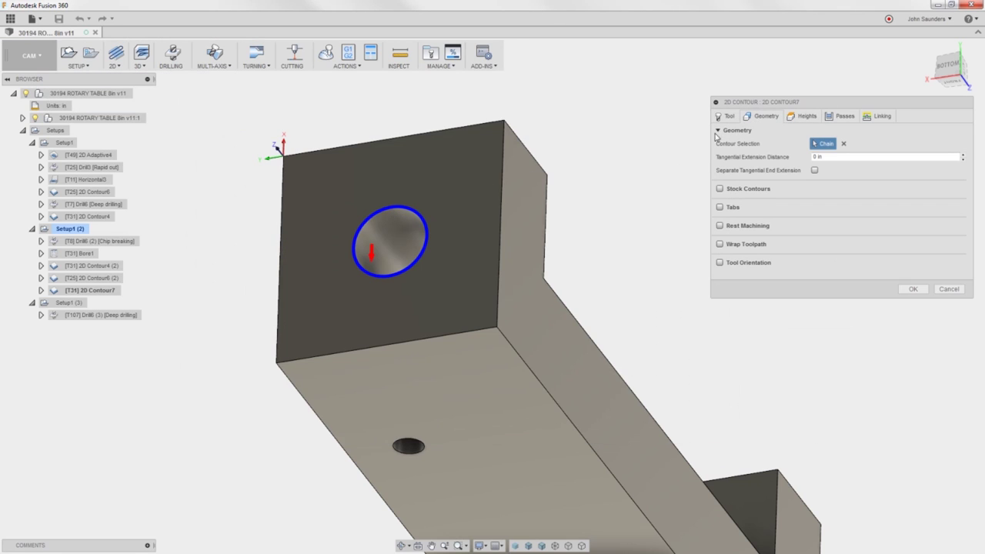
# Set the contour's bottom height offset to -.15 in
pyautogui.click(807, 116)
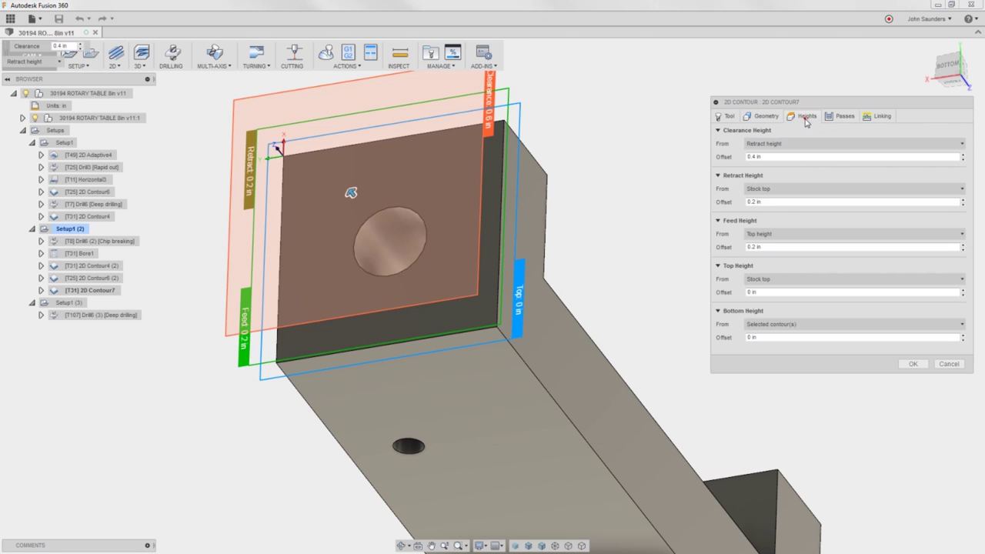
pyautogui.click(771, 337)
pyautogui.write('-.15')
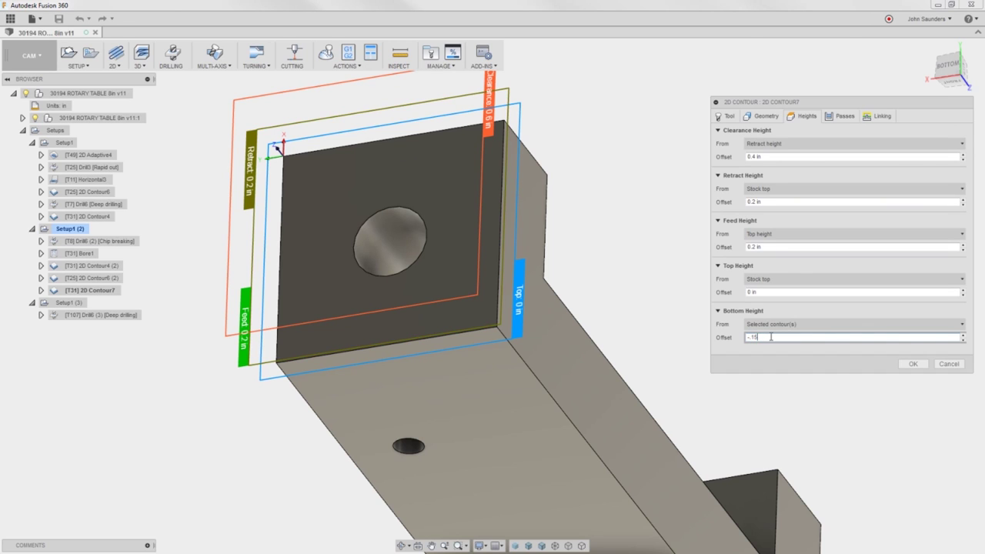
# Enable stock to leave with a radial value of -.002
pyautogui.click(841, 117)
pyautogui.click(720, 359)
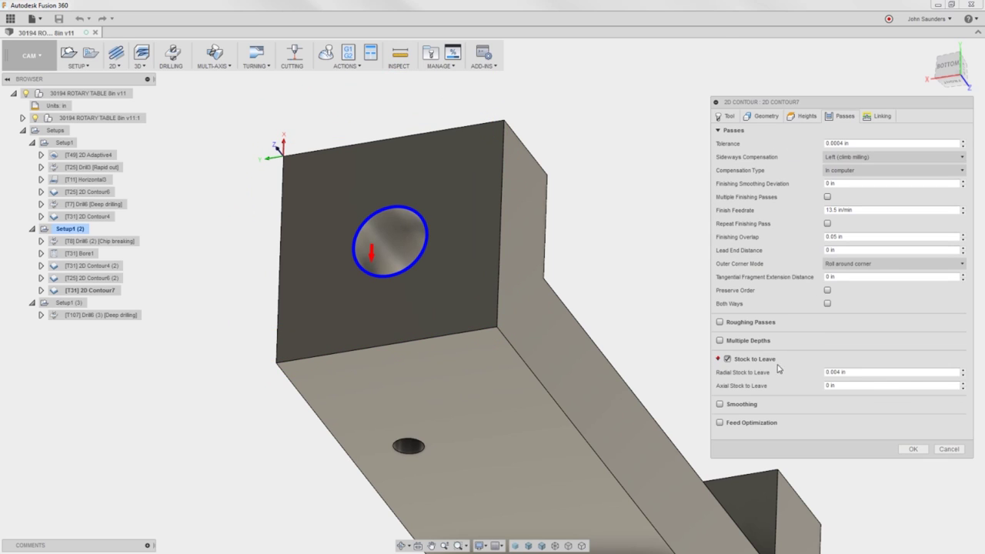
pyautogui.click(857, 372)
pyautogui.write('-.002')
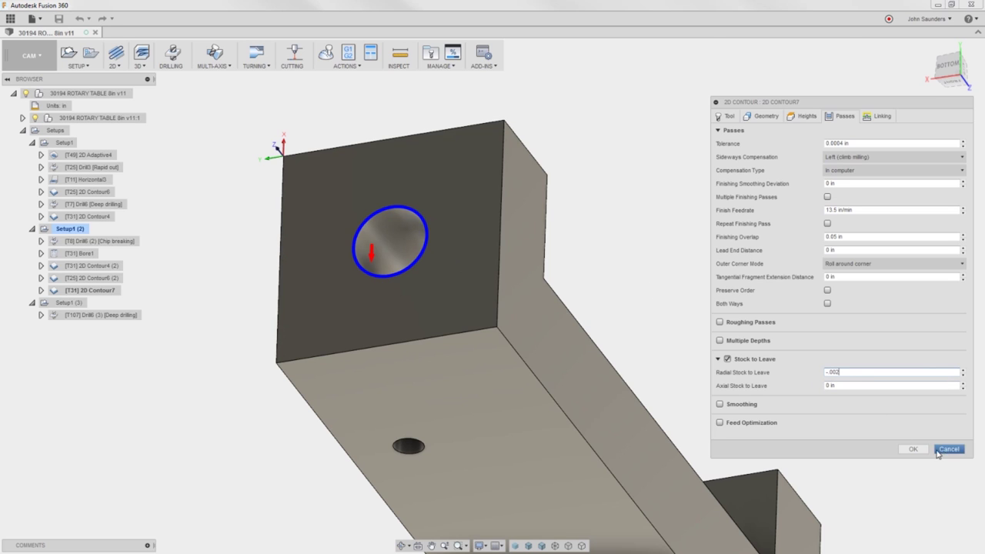
# Compute 2D Contour7 and orbit the part to inspect the toolpath from side, bottom and top
pyautogui.click(913, 449)
pyautogui.keyDown('shift'); pyautogui.moveTo(388, 231); pyautogui.dragTo(414, 221, button='middle'); pyautogui.keyUp('shift')
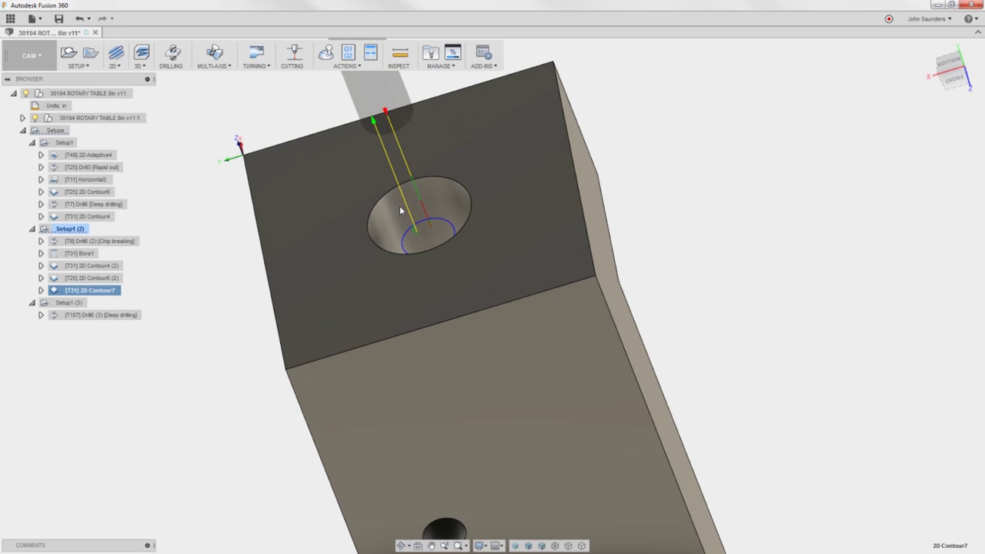
pyautogui.keyDown('shift'); pyautogui.moveTo(450, 241); pyautogui.dragTo(374, 221, button='middle'); pyautogui.keyUp('shift')
pyautogui.moveTo(442, 217)
pyautogui.keyDown('shift'); pyautogui.mouseDown(button='middle')
pyautogui.moveTo(419, 231)
pyautogui.moveTo(432, 219)
pyautogui.moveTo(429, 193)
pyautogui.moveTo(424, 206)
pyautogui.moveTo(447, 219)
pyautogui.mouseUp(button='middle'); pyautogui.keyUp('shift')
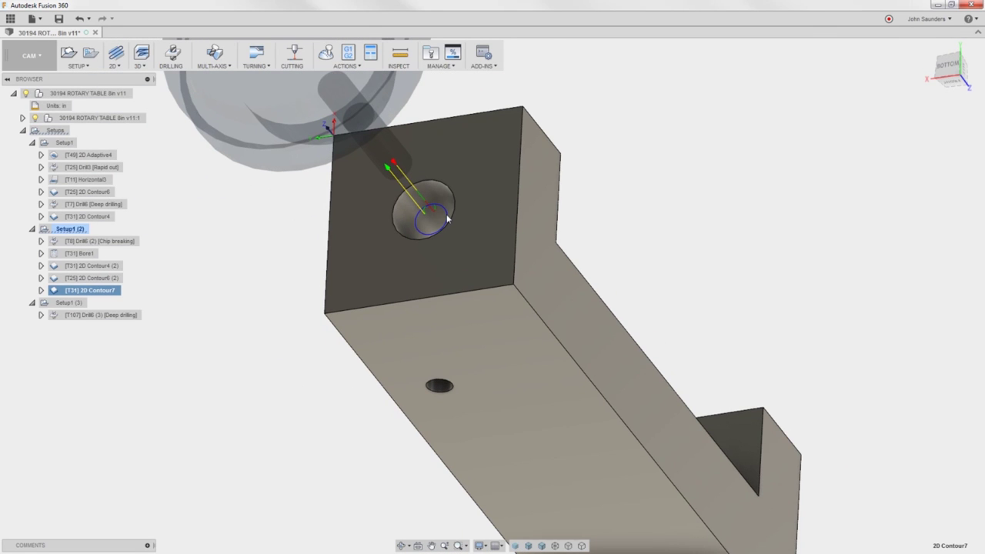
pyautogui.scroll(-1, 447, 220)
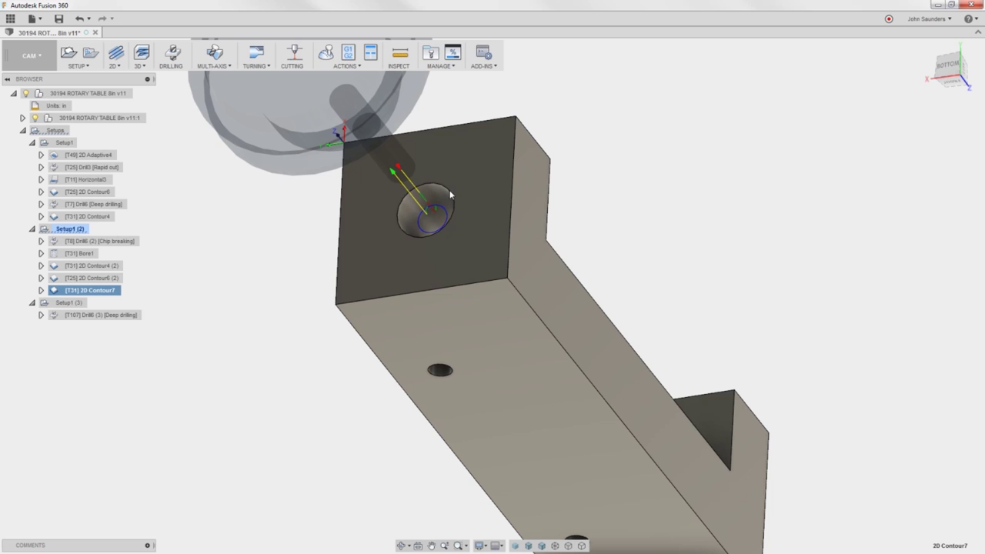
pyautogui.moveTo(455, 197)
pyautogui.keyDown('shift'); pyautogui.mouseDown(button='middle')
pyautogui.moveTo(433, 220)
pyautogui.moveTo(453, 214)
pyautogui.mouseUp(button='middle'); pyautogui.keyUp('shift')
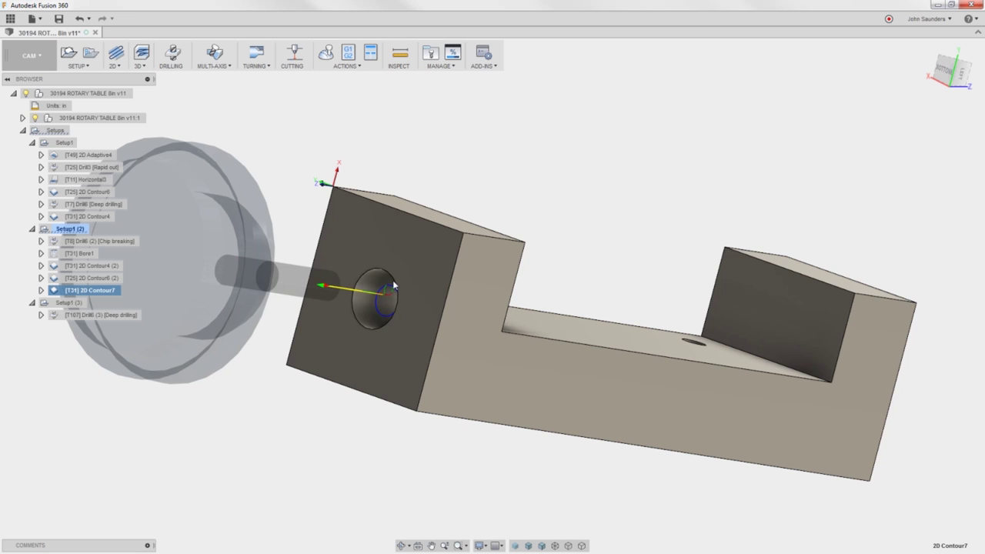
pyautogui.keyDown('shift'); pyautogui.moveTo(392, 282); pyautogui.dragTo(435, 291, button='middle'); pyautogui.keyUp('shift')
pyautogui.keyDown('shift'); pyautogui.moveTo(501, 284); pyautogui.dragTo(477, 288, button='middle'); pyautogui.keyUp('shift')
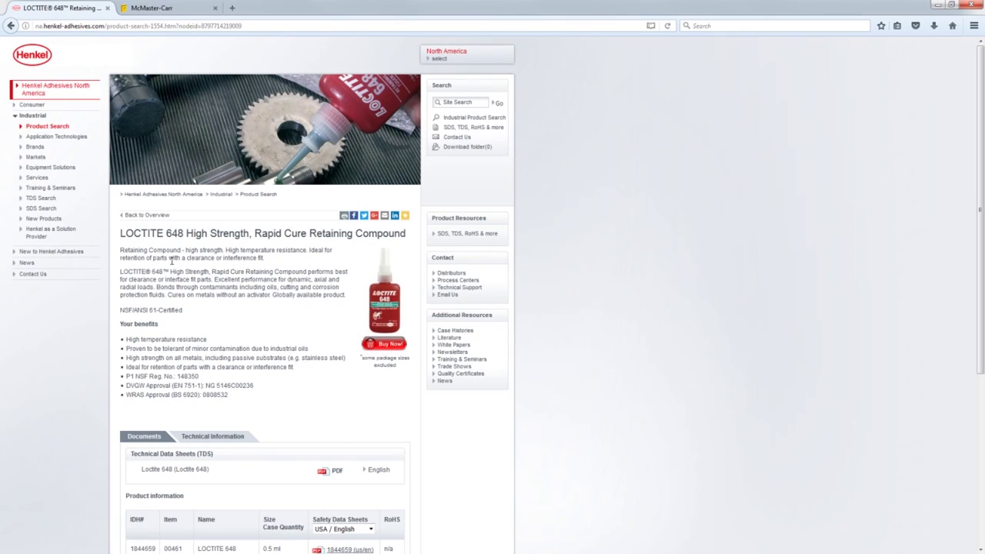
# Highlight the clearance-fit and contamination/no-activator lines on the Henkel page, then switch to McMaster-Carr
pyautogui.moveTo(159, 260); pyautogui.dragTo(262, 264)
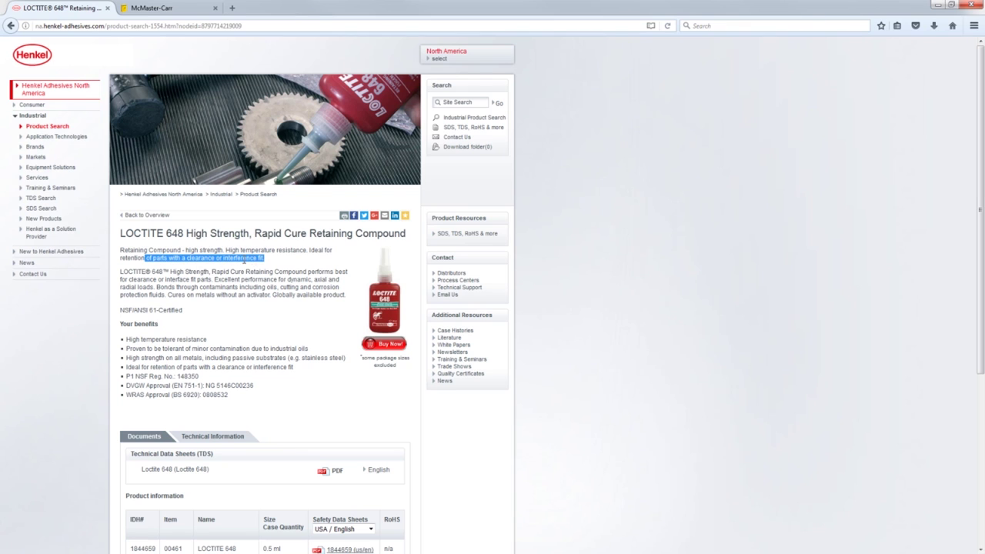
pyautogui.click(225, 261)
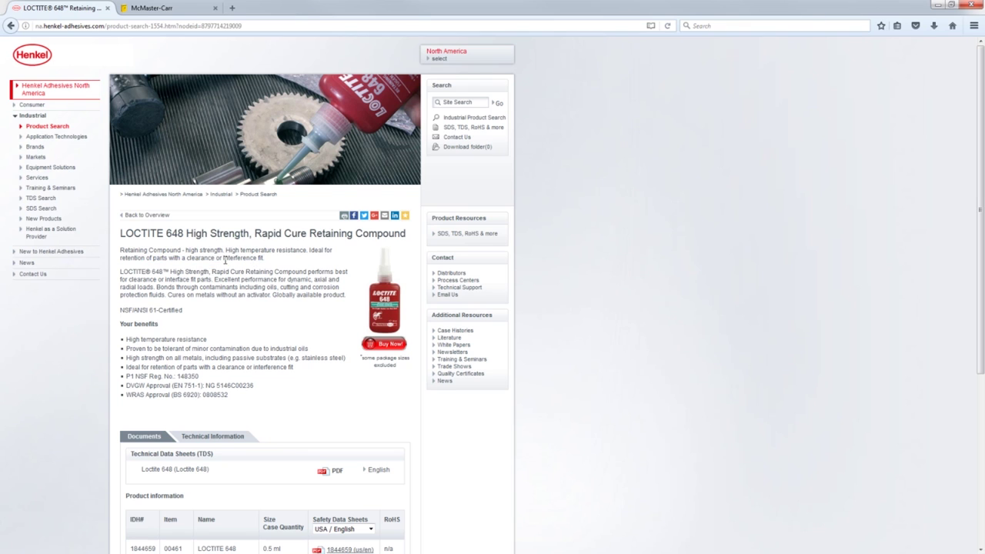
pyautogui.doubleClick(200, 258)
pyautogui.moveTo(182, 286); pyautogui.dragTo(291, 294)
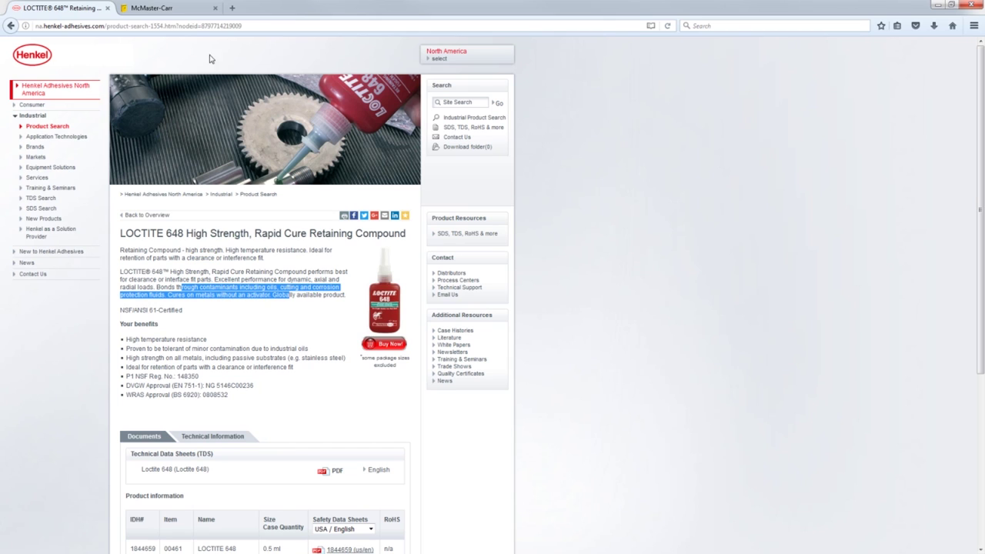
pyautogui.click(177, 8)
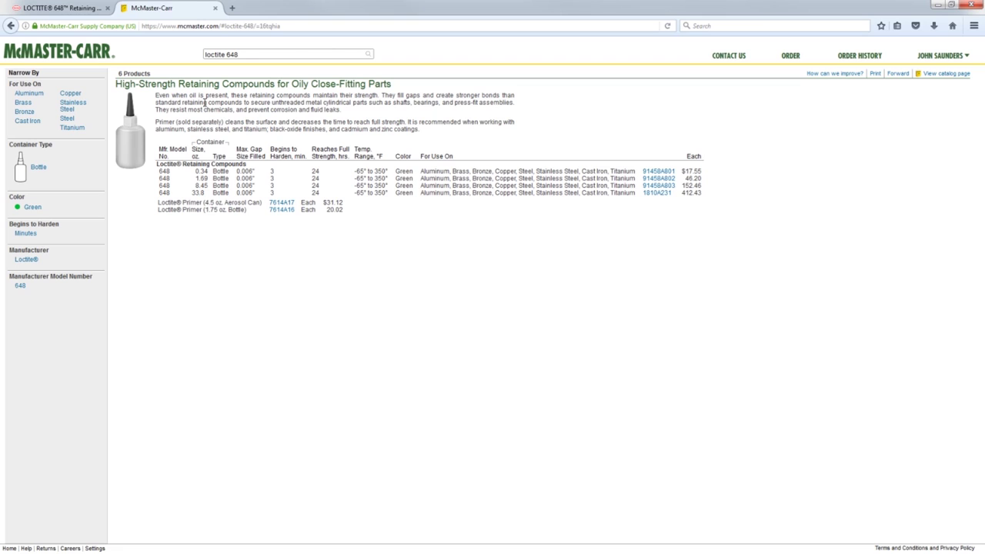
# Review the McMaster-Carr Loctite 648 sizes and prices, then return to the Henkel page
pyautogui.moveTo(120, 82); pyautogui.dragTo(158, 82)
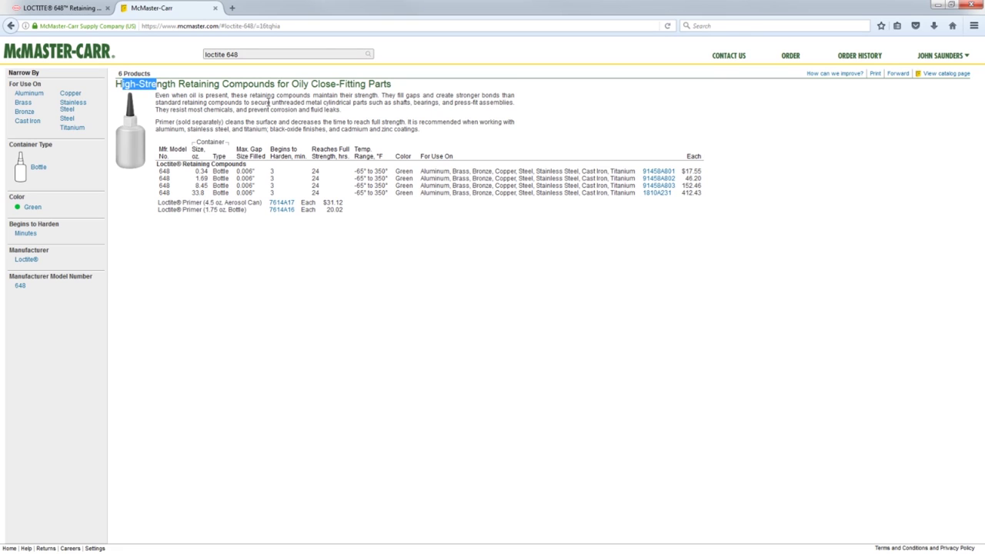
pyautogui.click(269, 104)
pyautogui.click(76, 6)
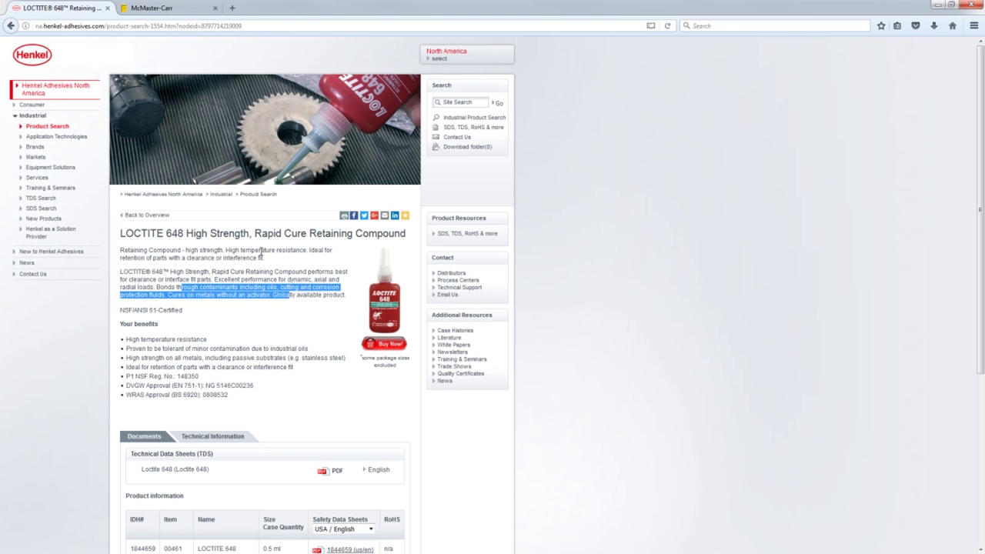